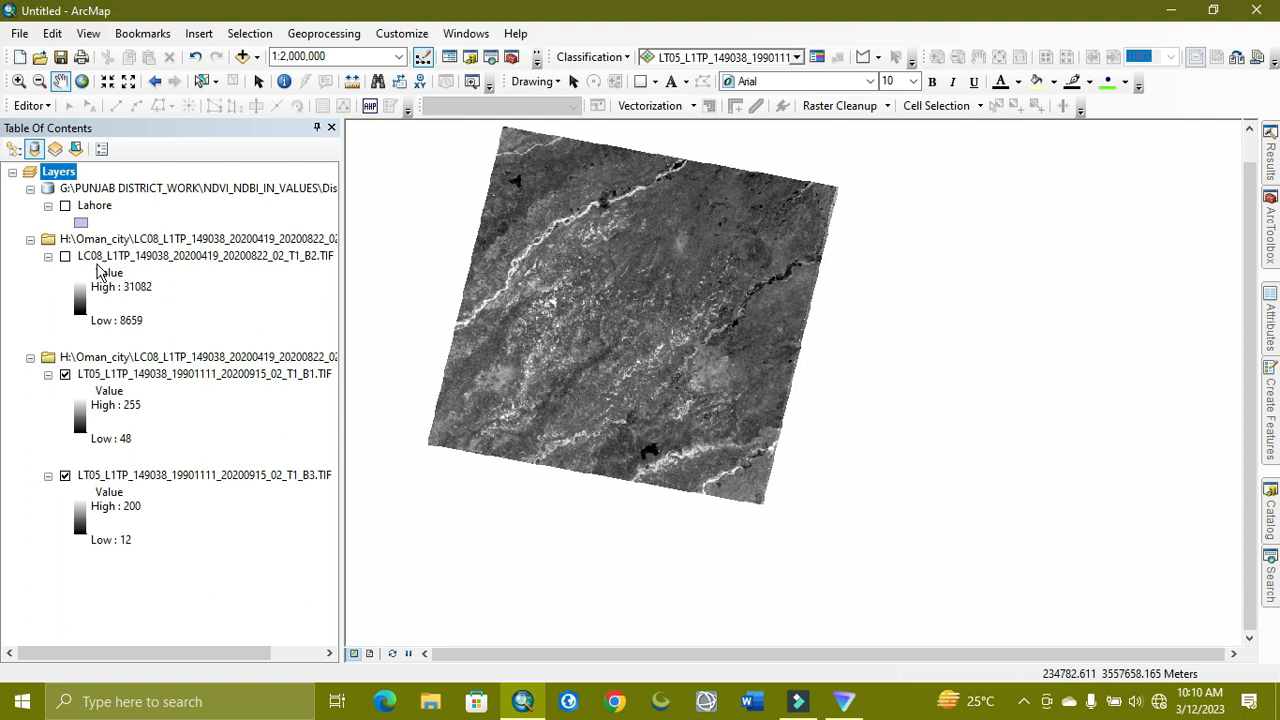
Search Windows for 'not' to bring up Notepad as the best match
left_click(196, 691)
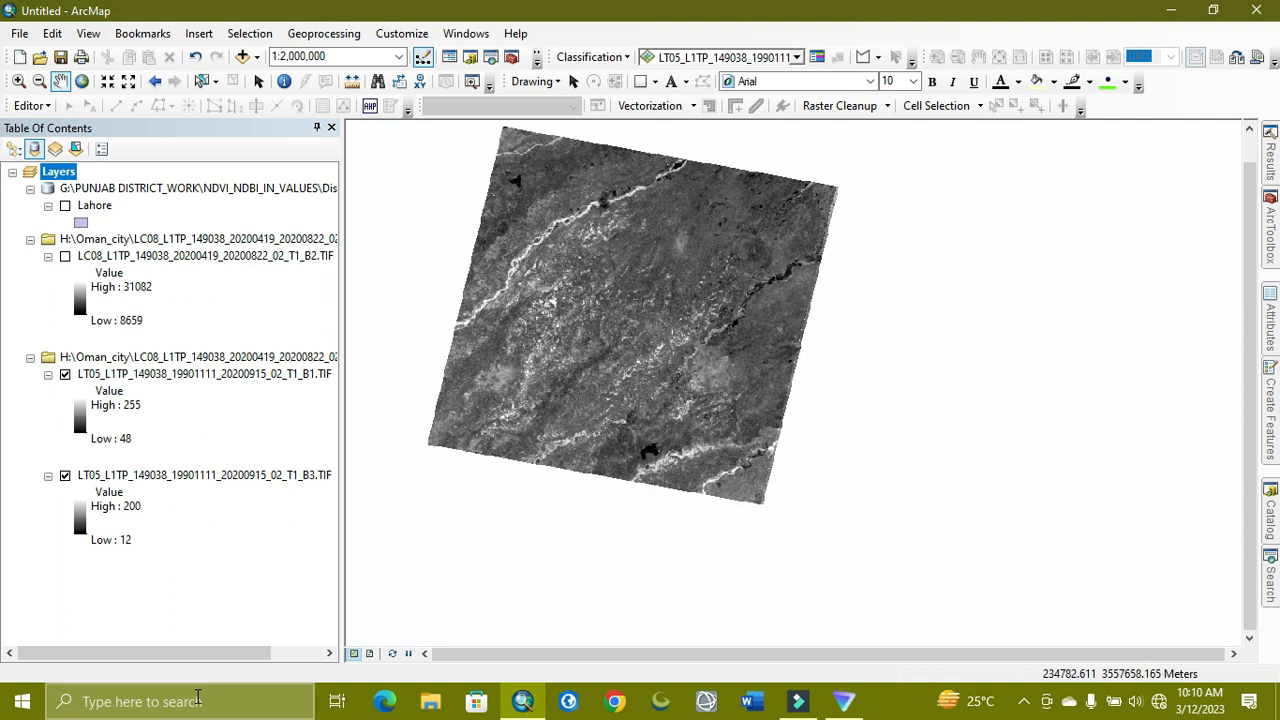
left_click(197, 699)
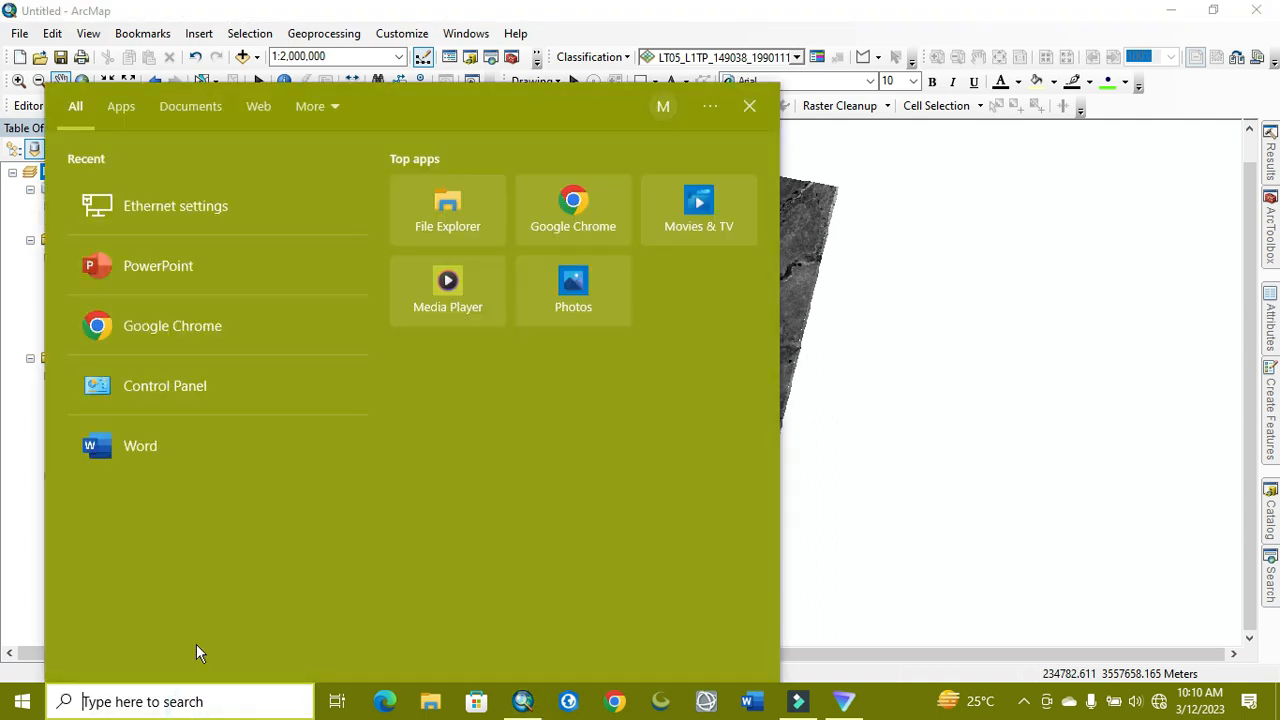
type("not")
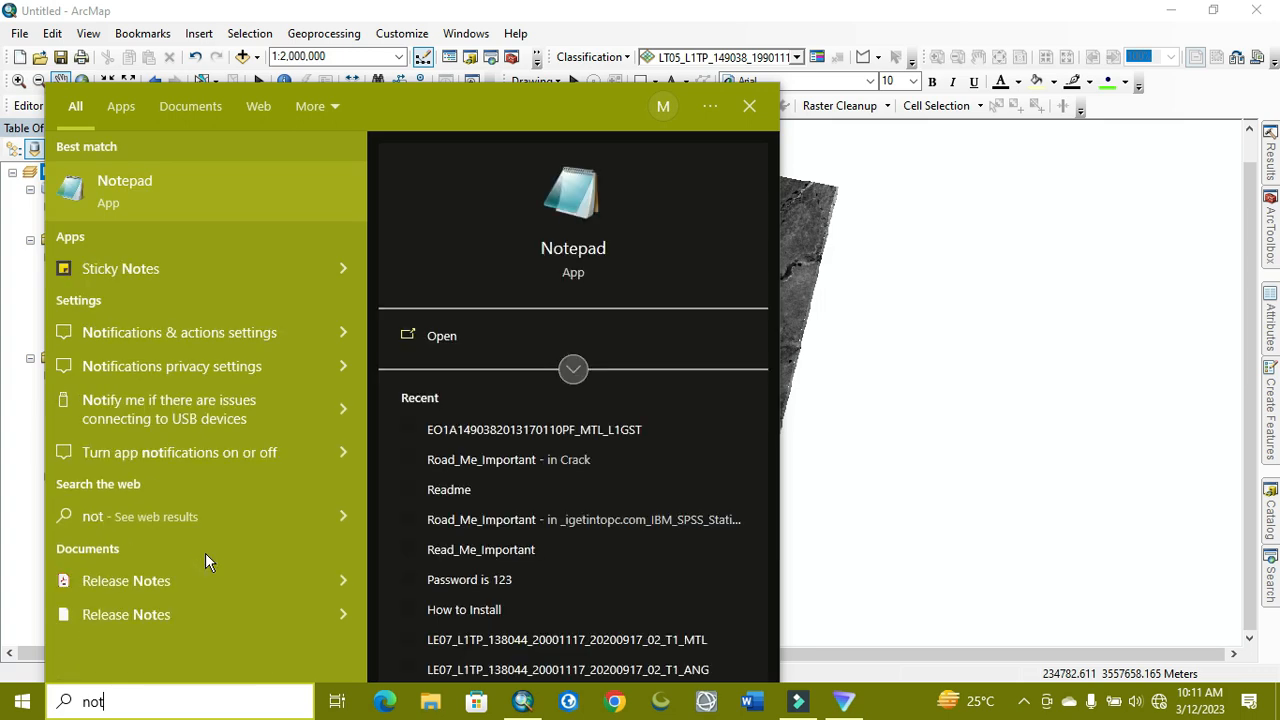
Launch Notepad and write the line 'Landsat 5 = (B3 - B1) / (B3 + B1)'
left_click(236, 209)
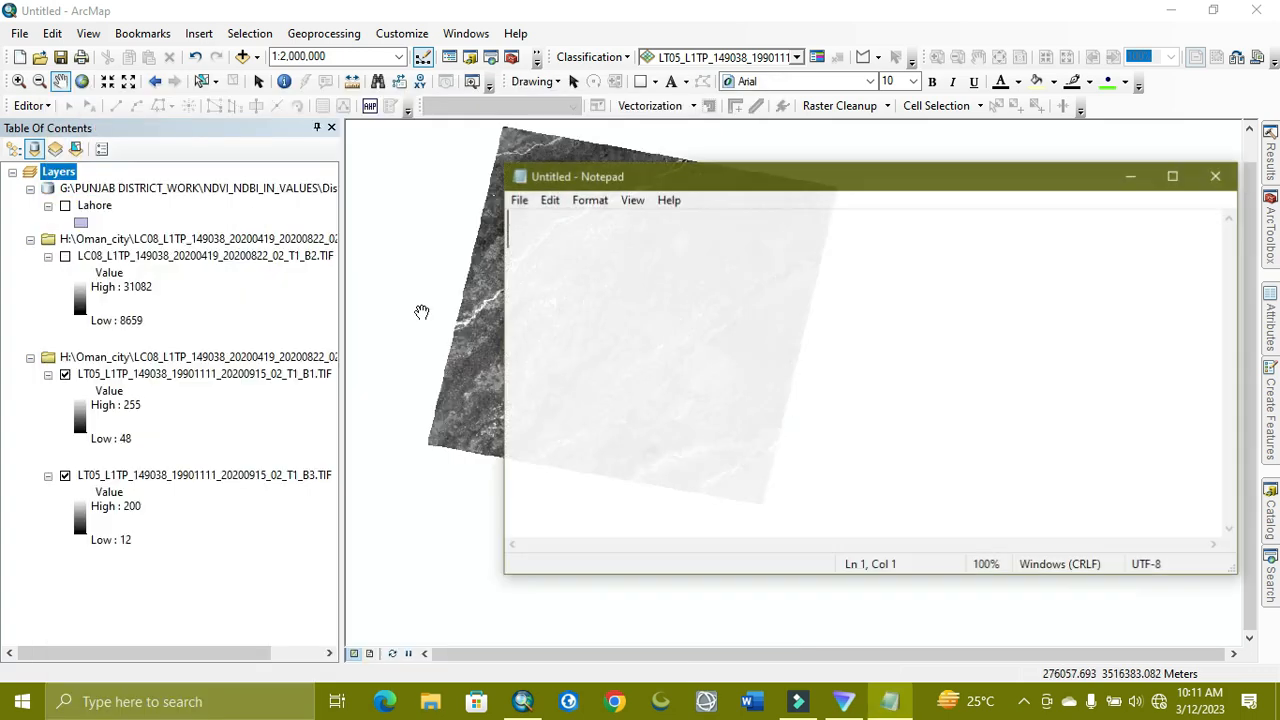
left_click(790, 272)
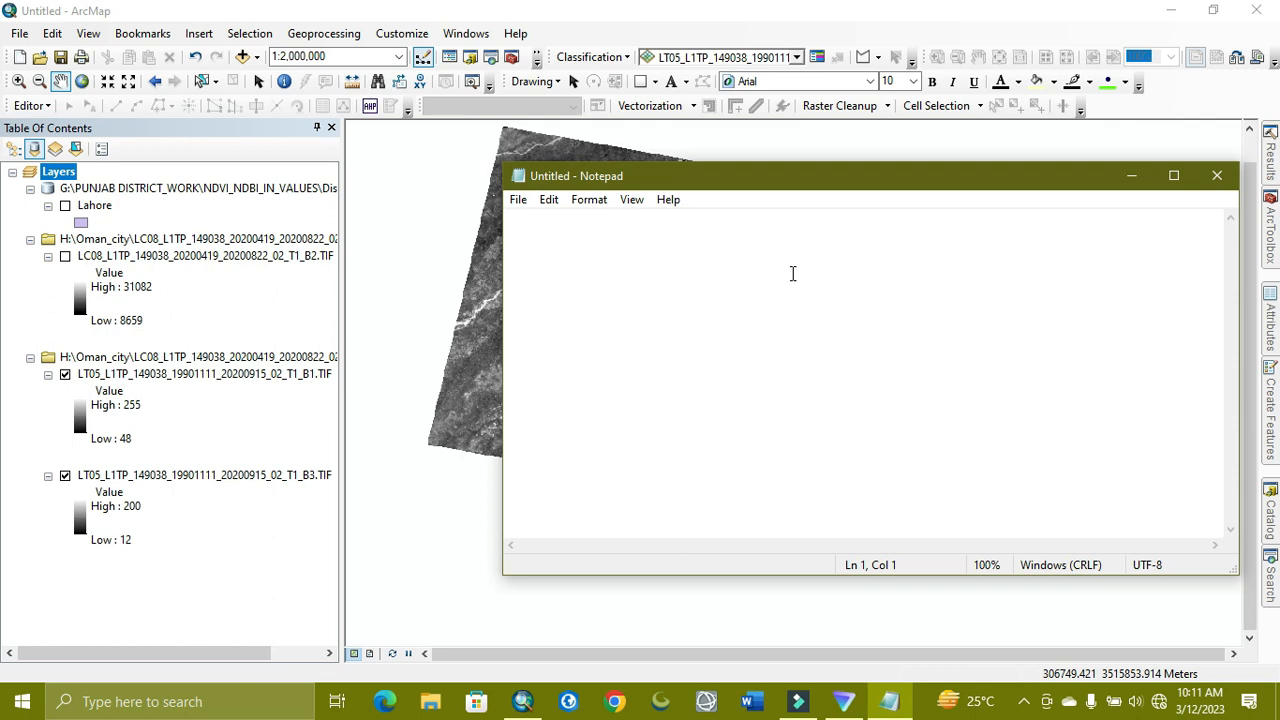
type("Landsat")
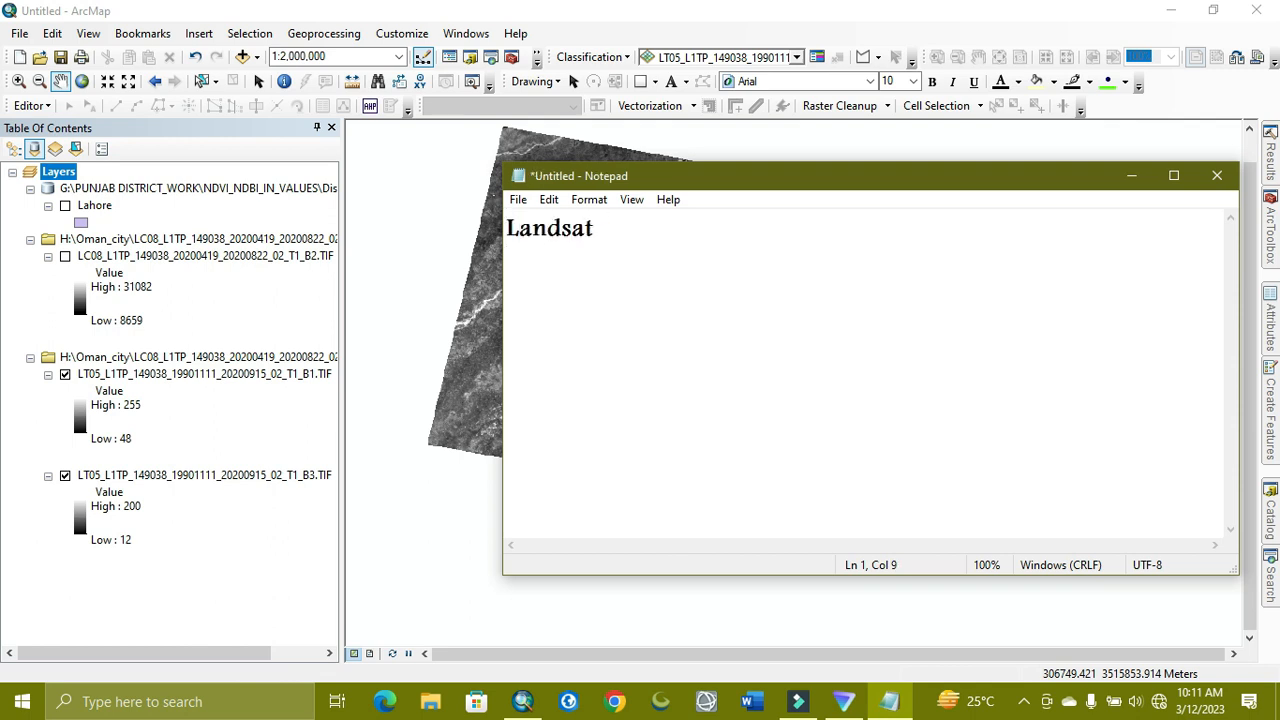
type(" 5 +")
key("BackSpace")
type("= (B3")
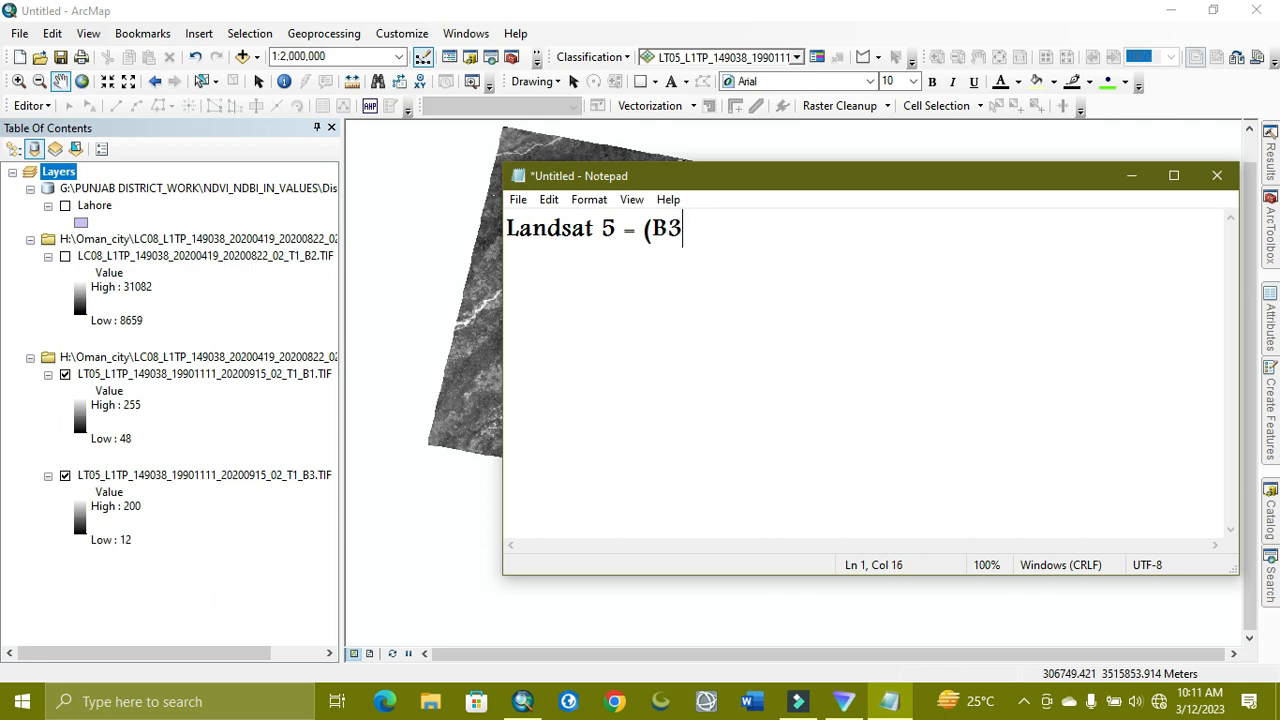
type(" - B1) / (B")
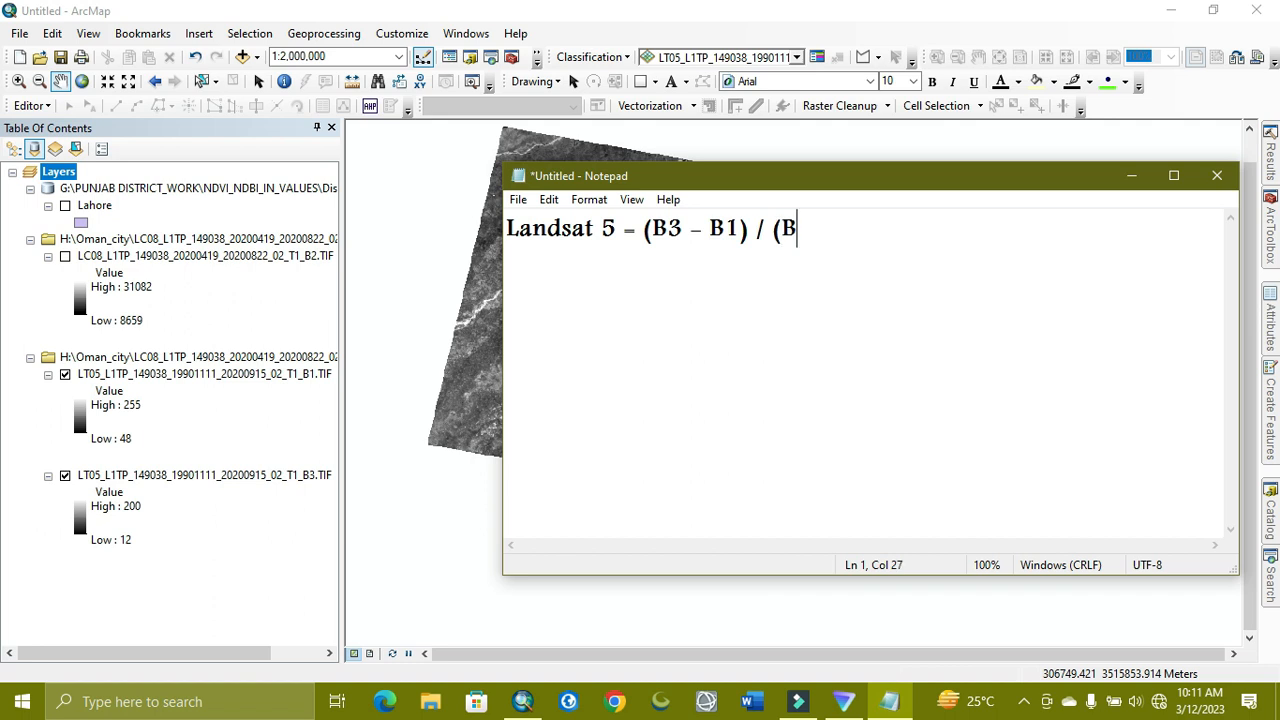
type("3 -")
key("BackSpace")
type("+ B1)")
left_click(643, 282)
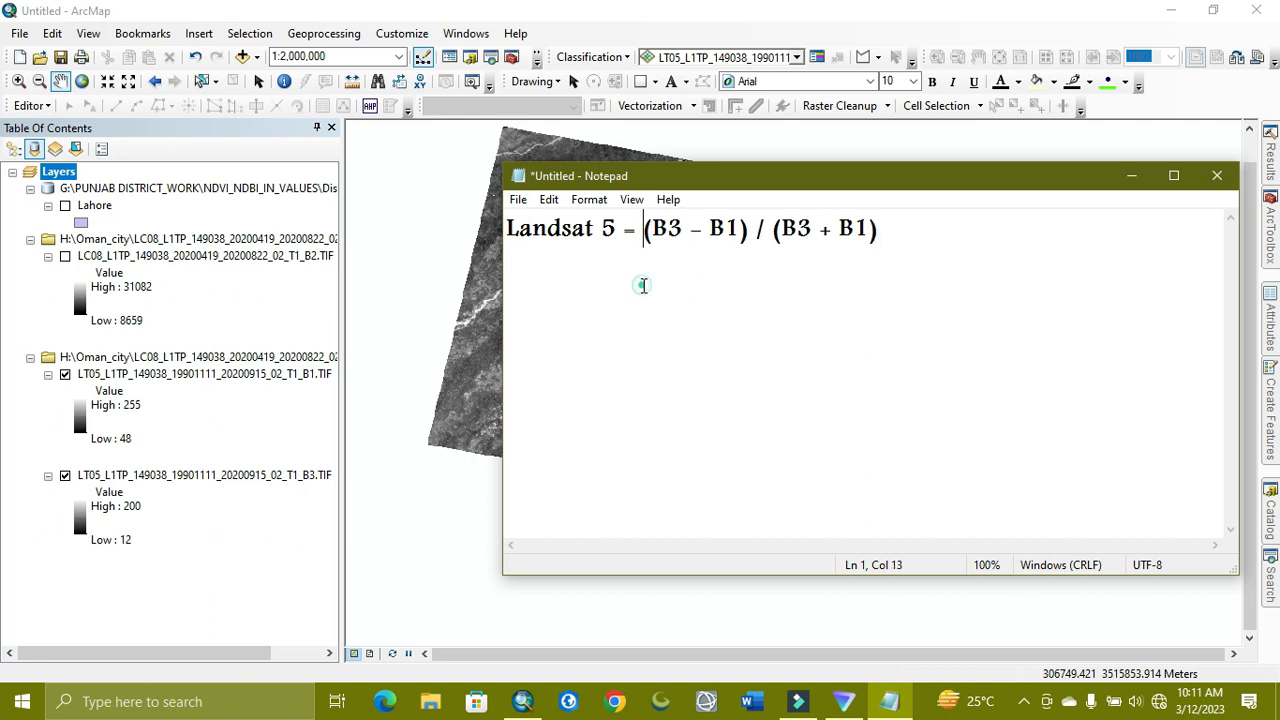
left_click(938, 212)
Add a second line reading 'Landsat 8 = (B4 - B1) / (B4 +B1)'
key("Return")
type("Landsat 8")
key("BackSpace")
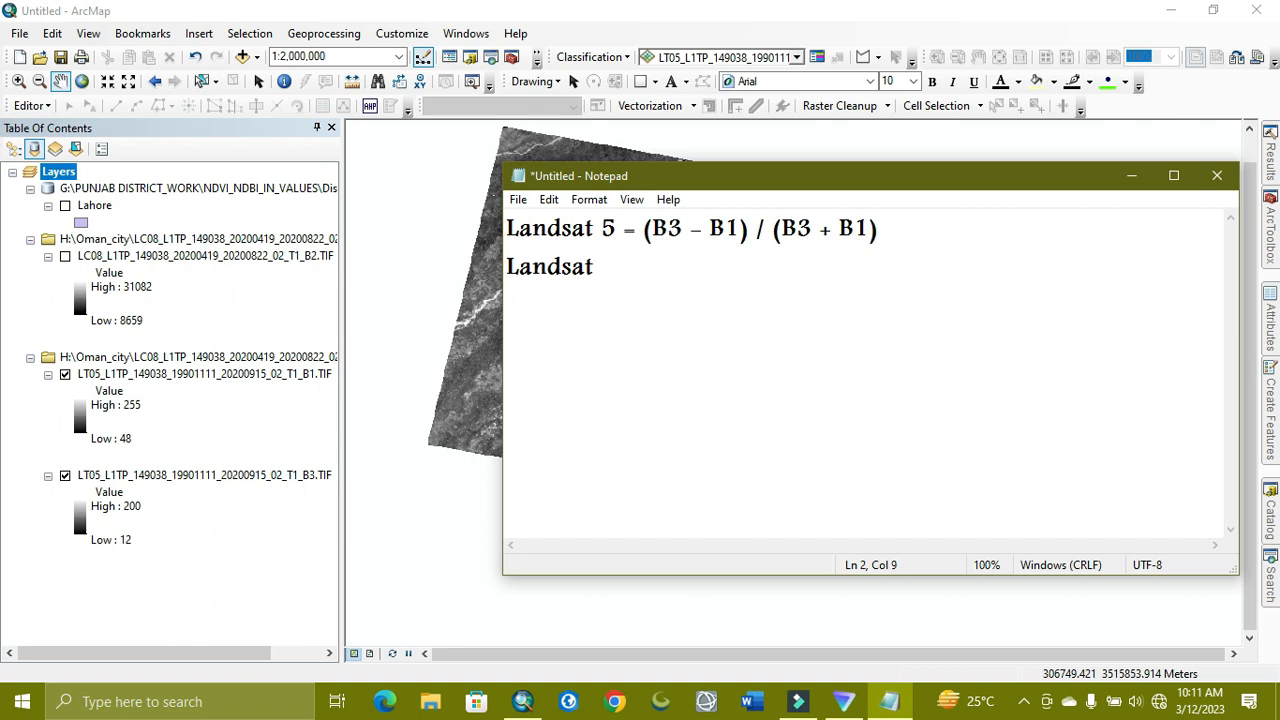
type("8")
key("BackSpace")
type("8  = (B4 - B1)")
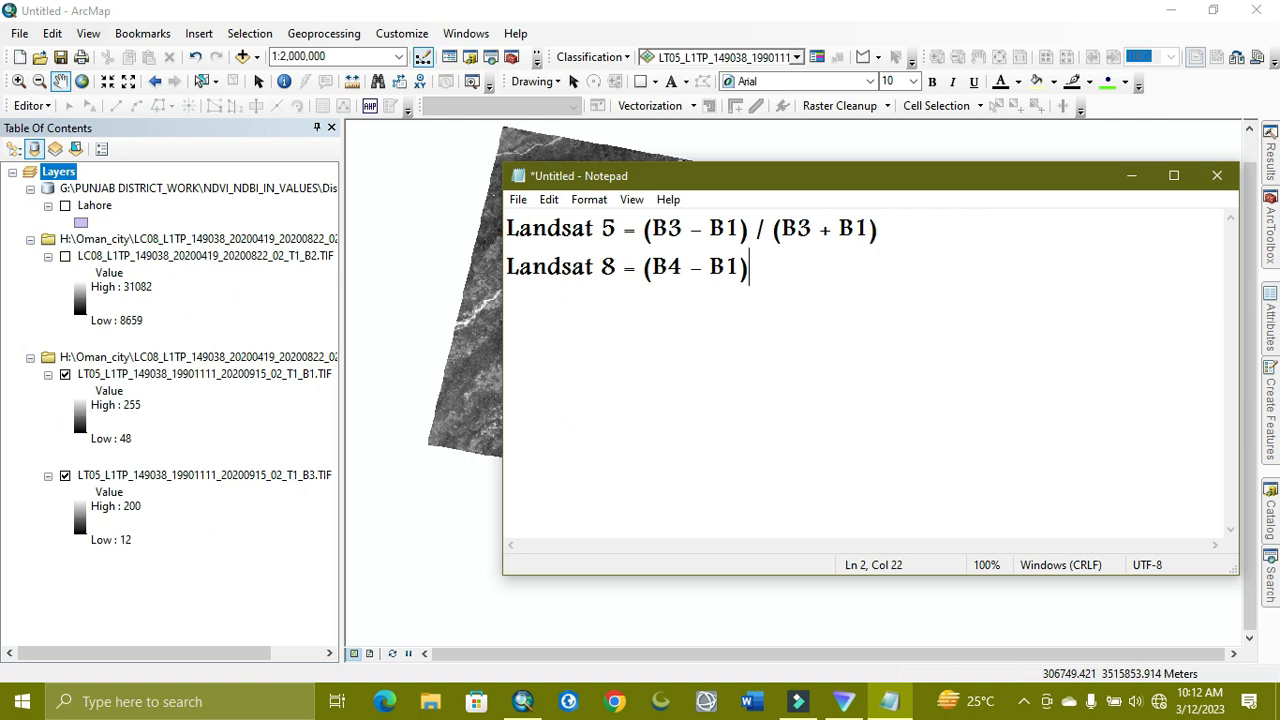
type(" / (B4 +B1")
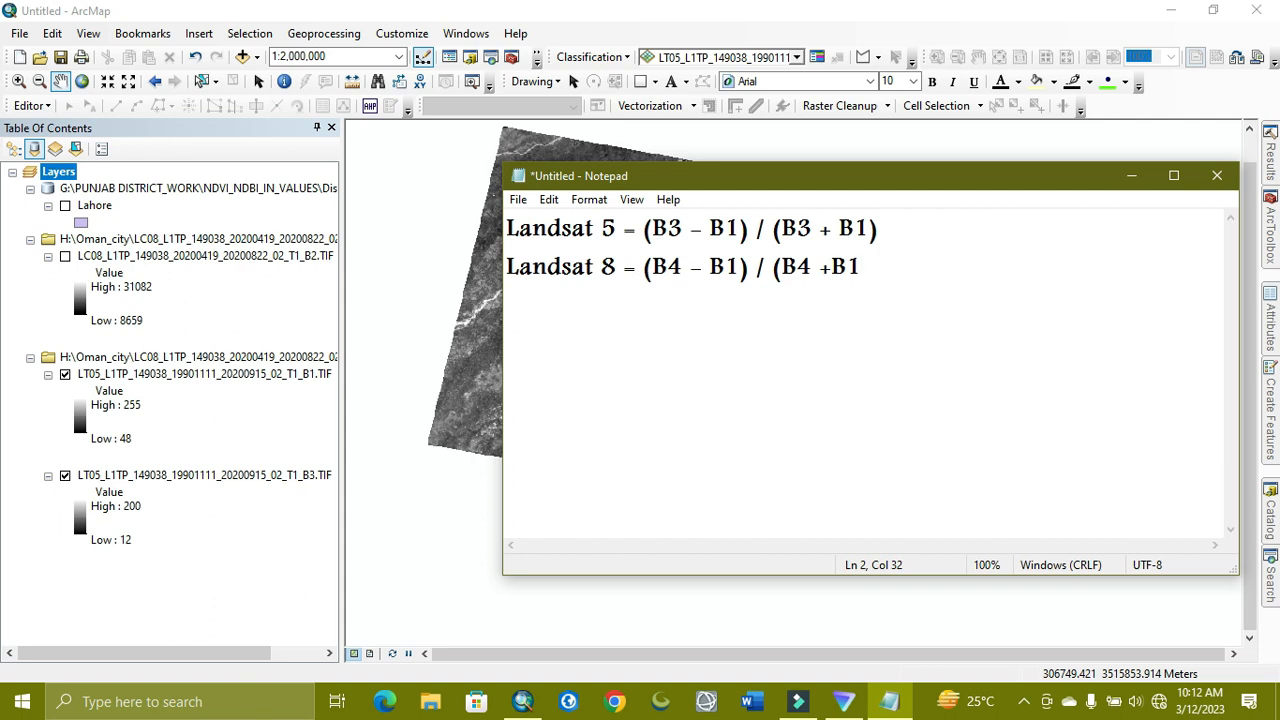
type(")")
key("alt")
Minimize Notepad, search ArcMap tools for 'Raster c', and open Raster Calculator
left_click(1131, 176)
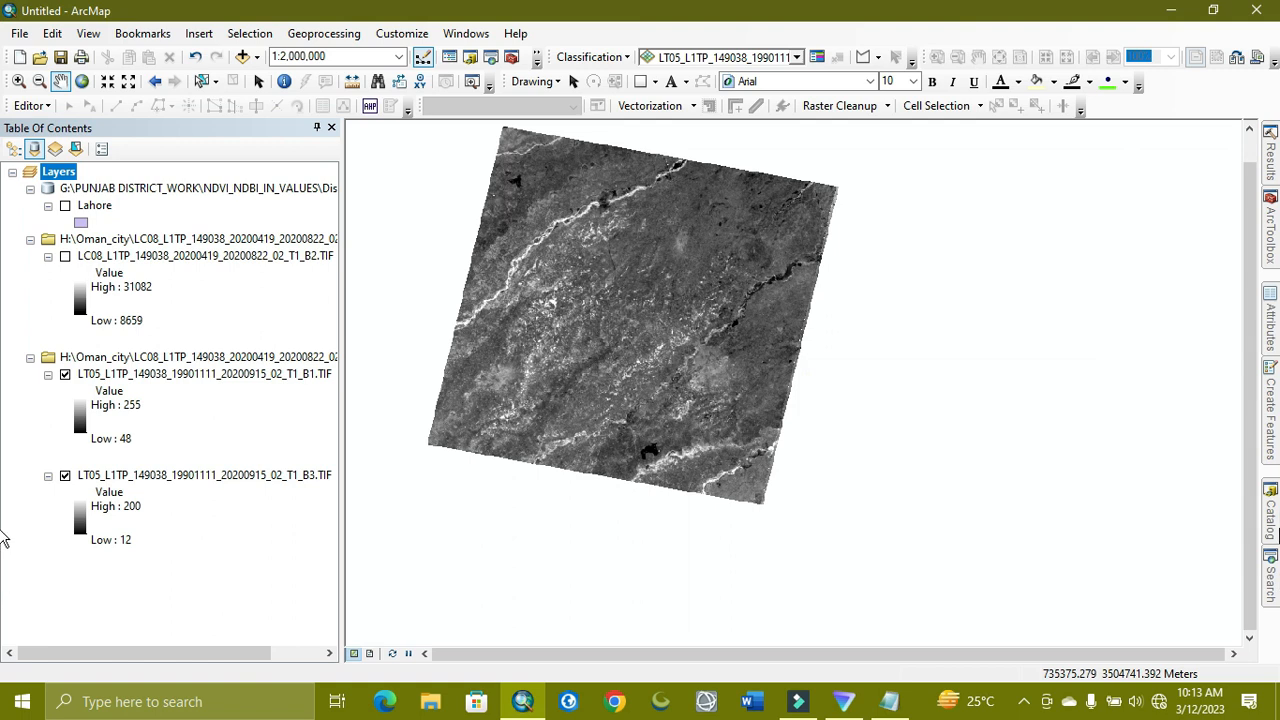
left_click(1272, 575)
left_click(1038, 201)
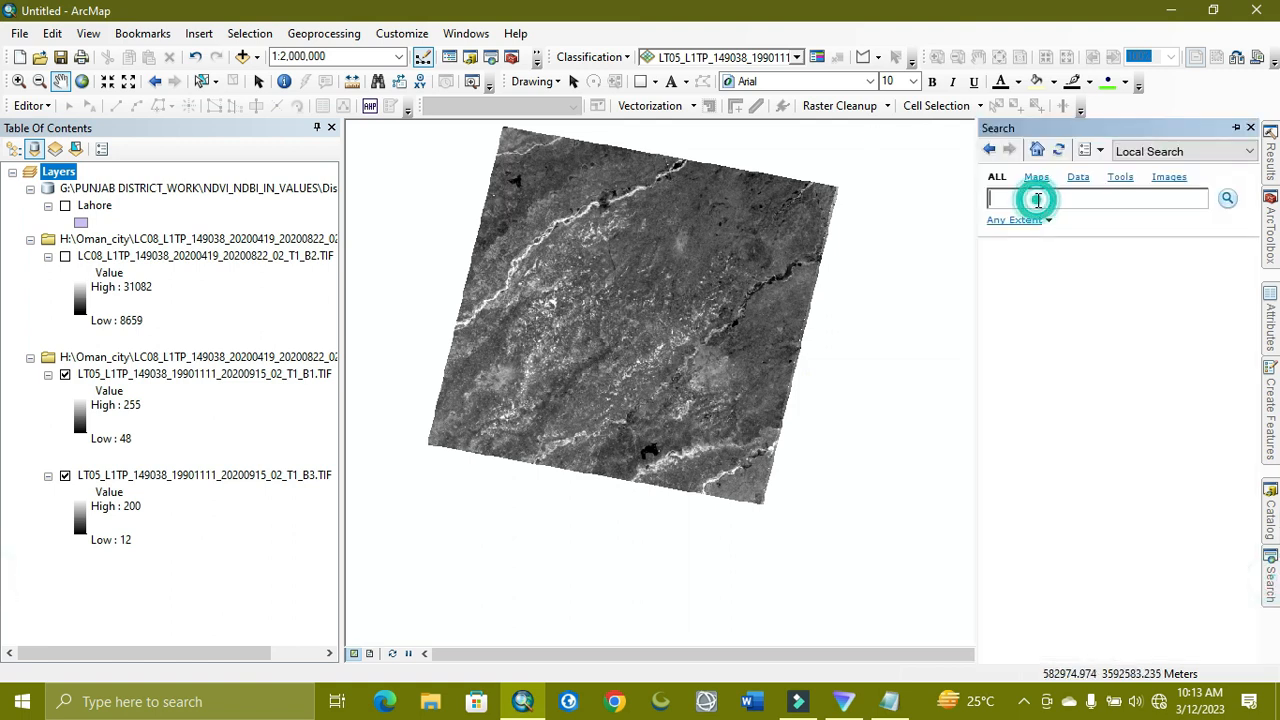
type("Ra")
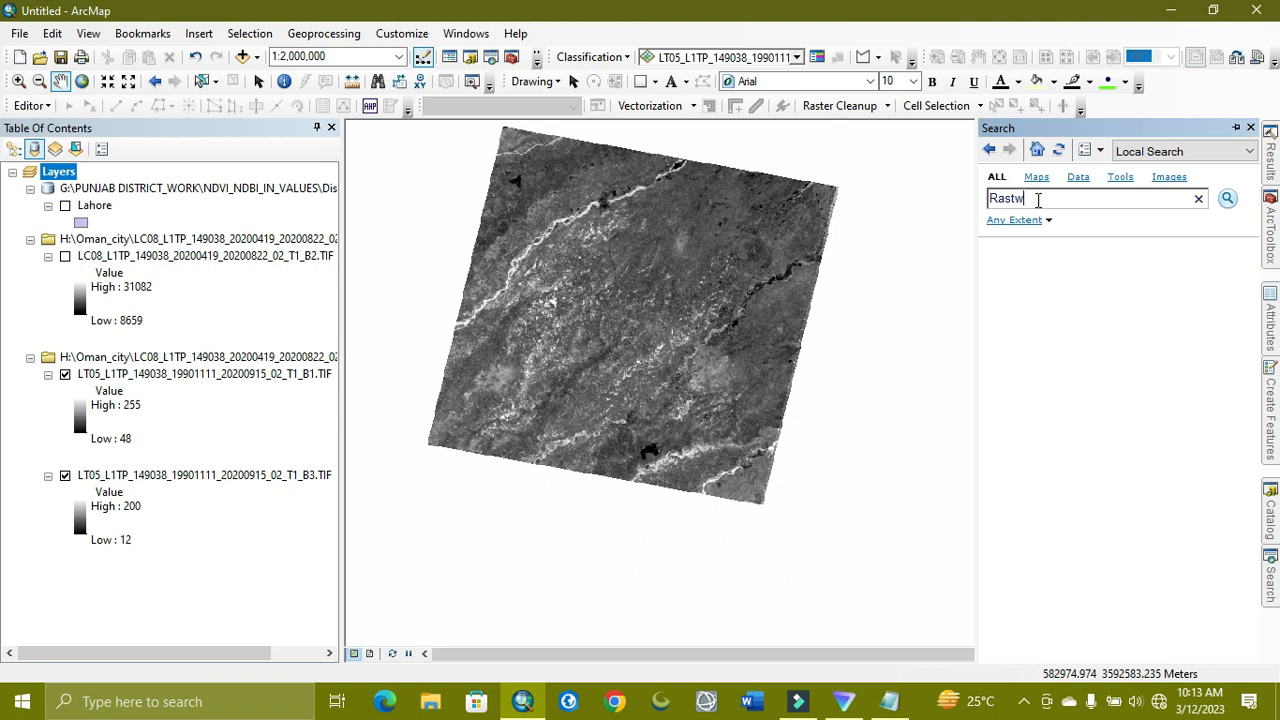
type("ster calculator")
key("Return")
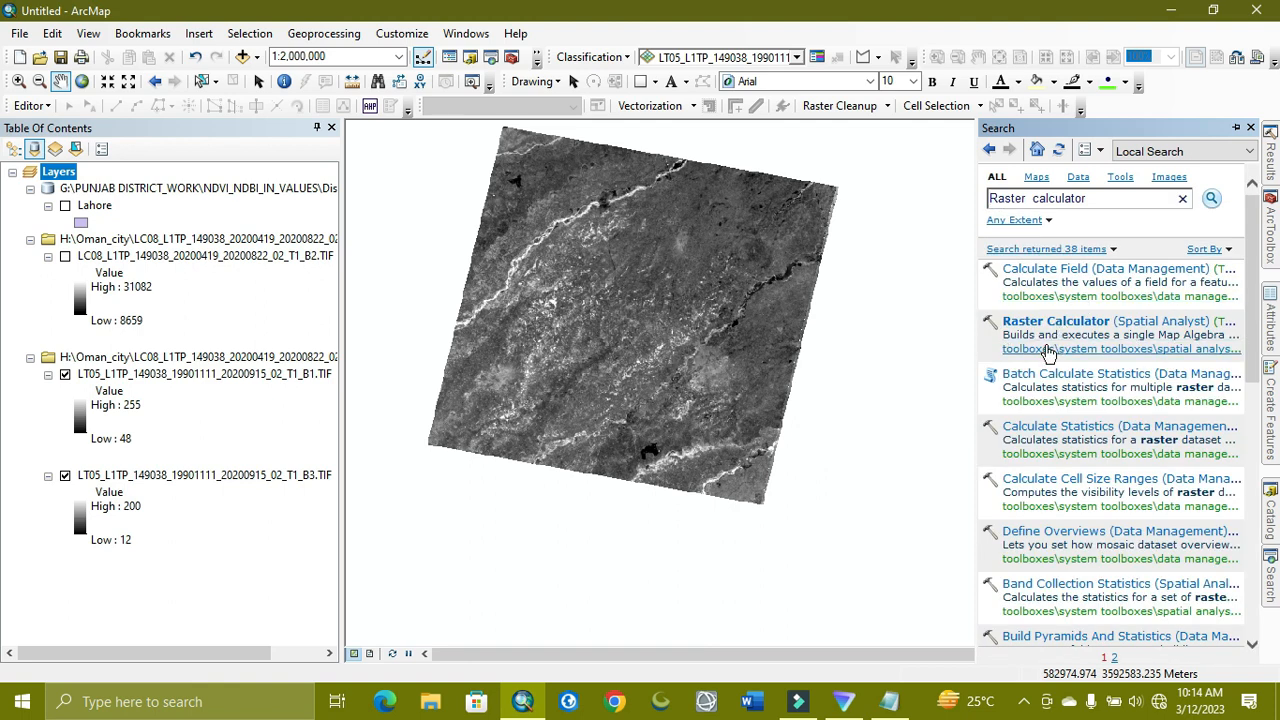
left_click(1042, 322)
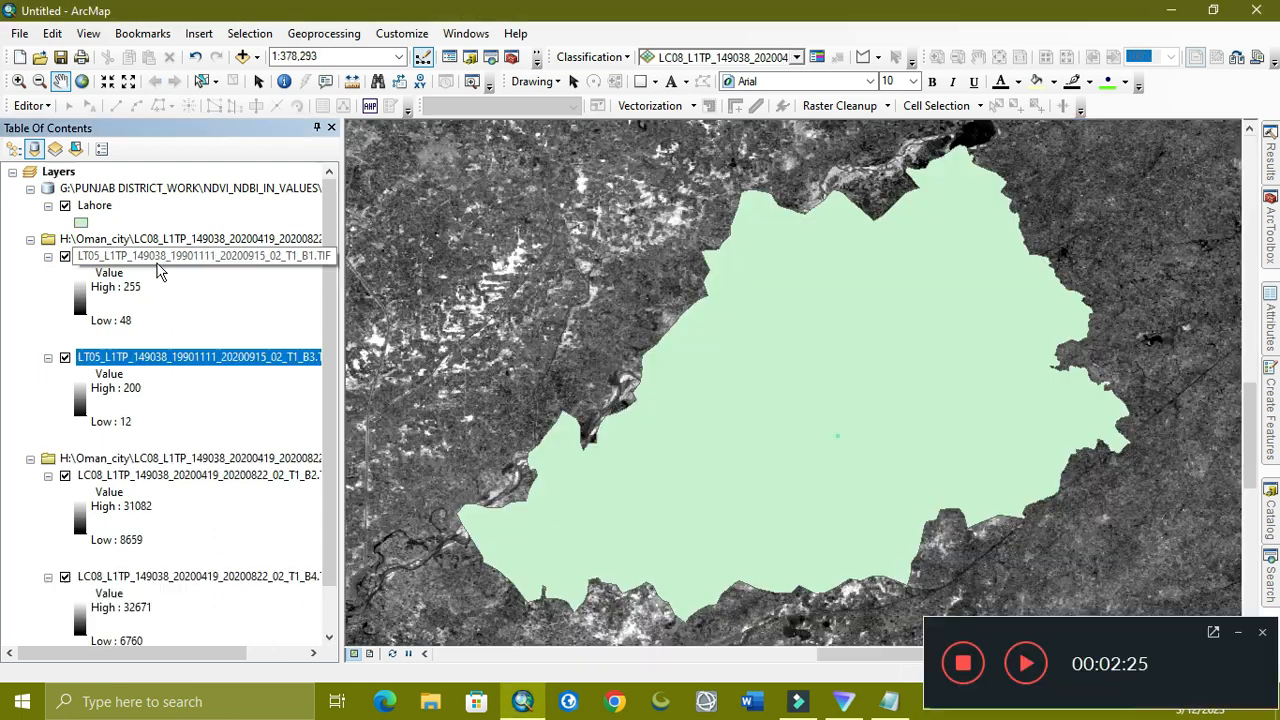
Turn on Display Background Value 0 in the 1990 B1 band layer's symbology
right_click(158, 266)
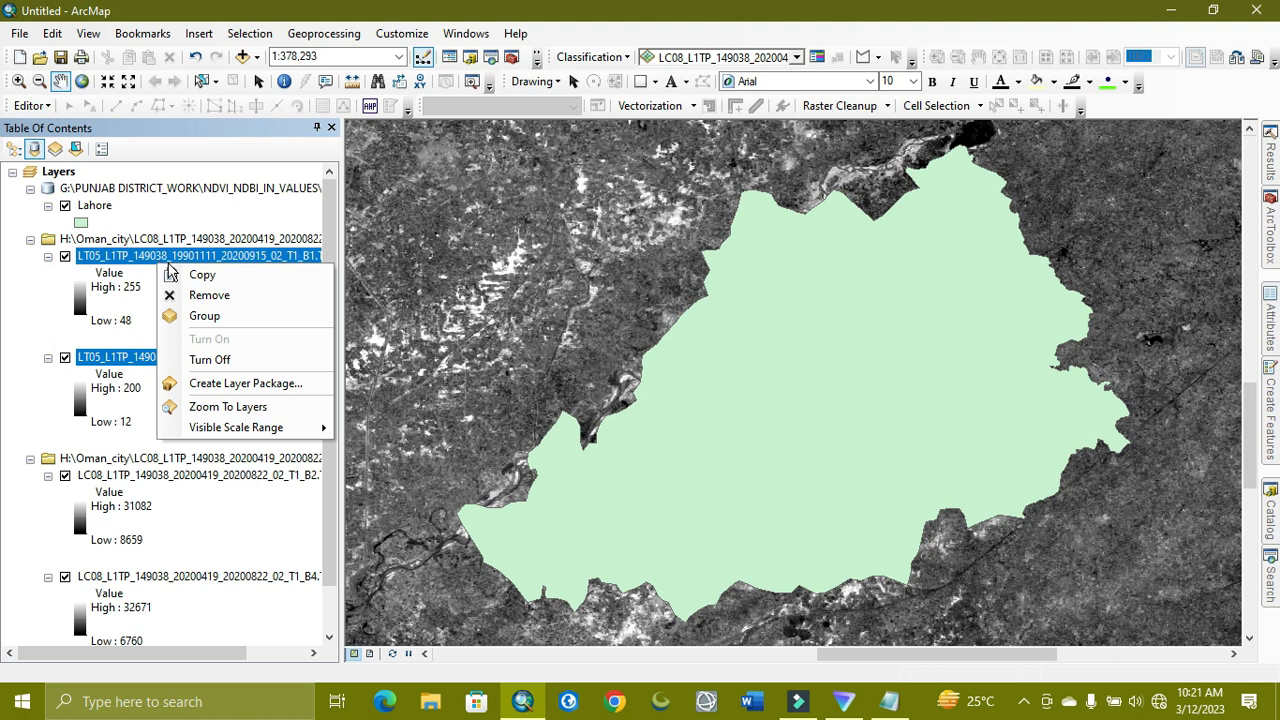
left_click(29, 322)
right_click(99, 257)
left_click(176, 535)
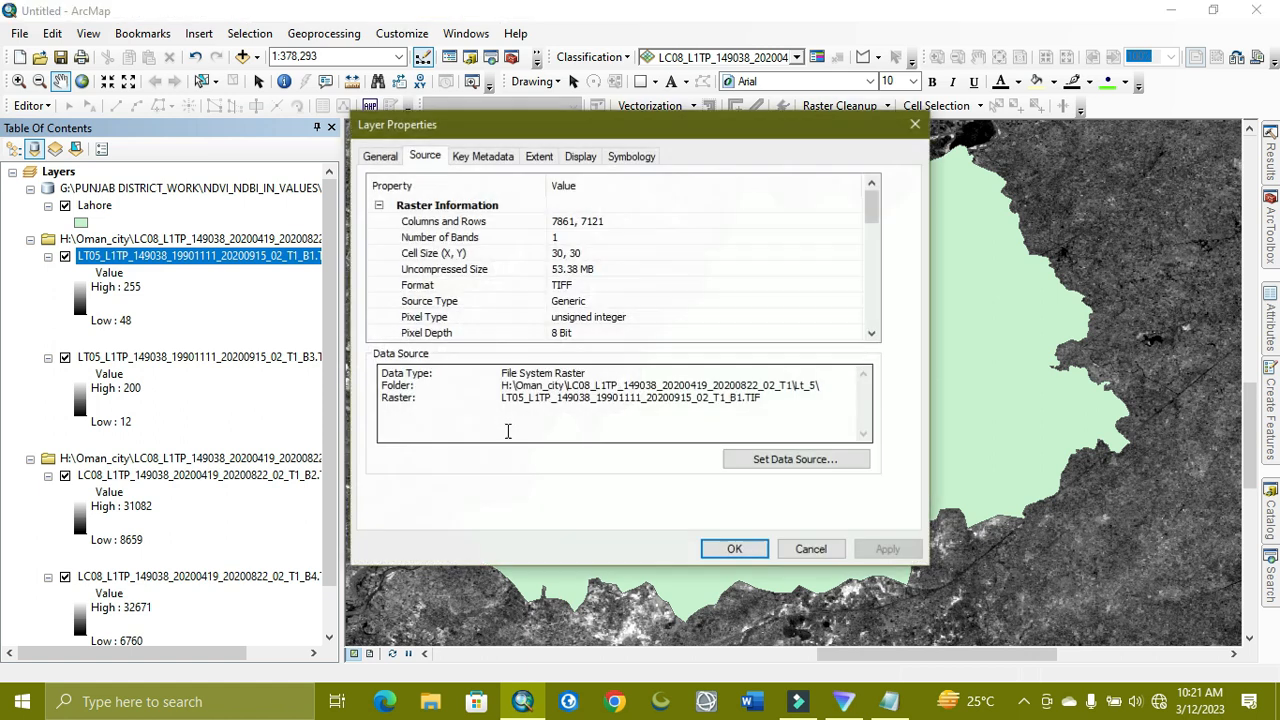
left_click(620, 157)
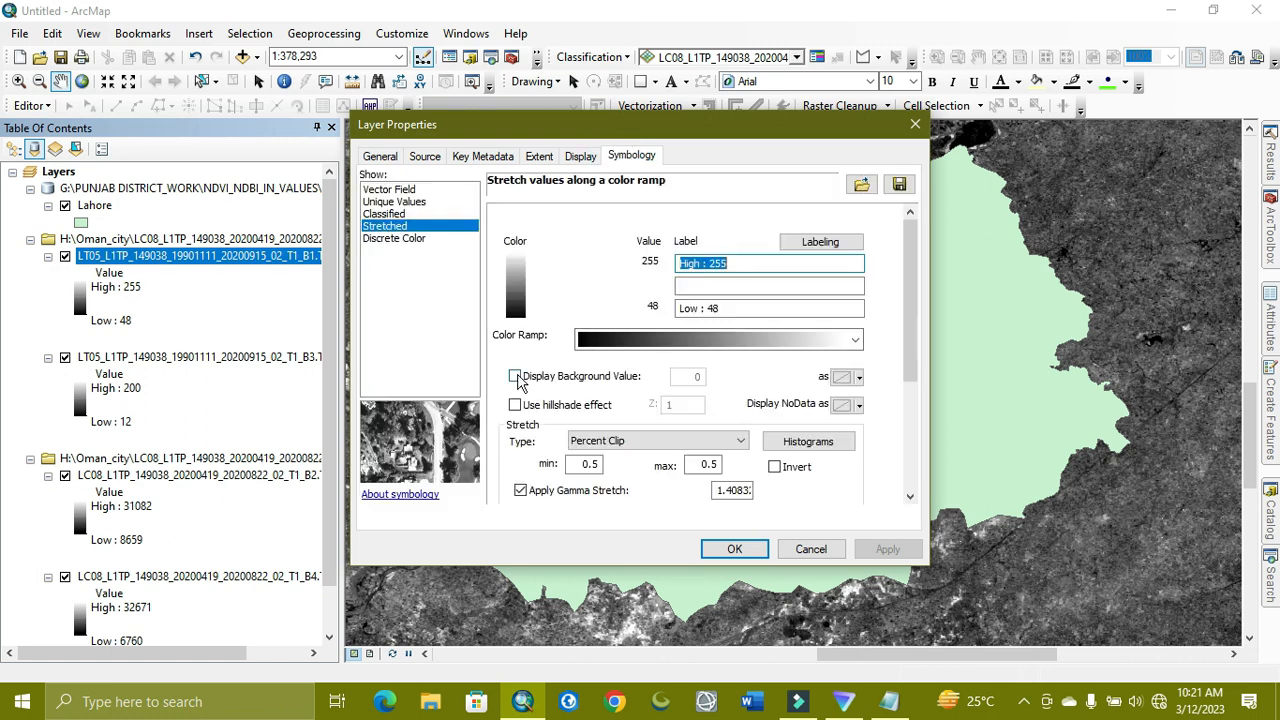
left_click(515, 377)
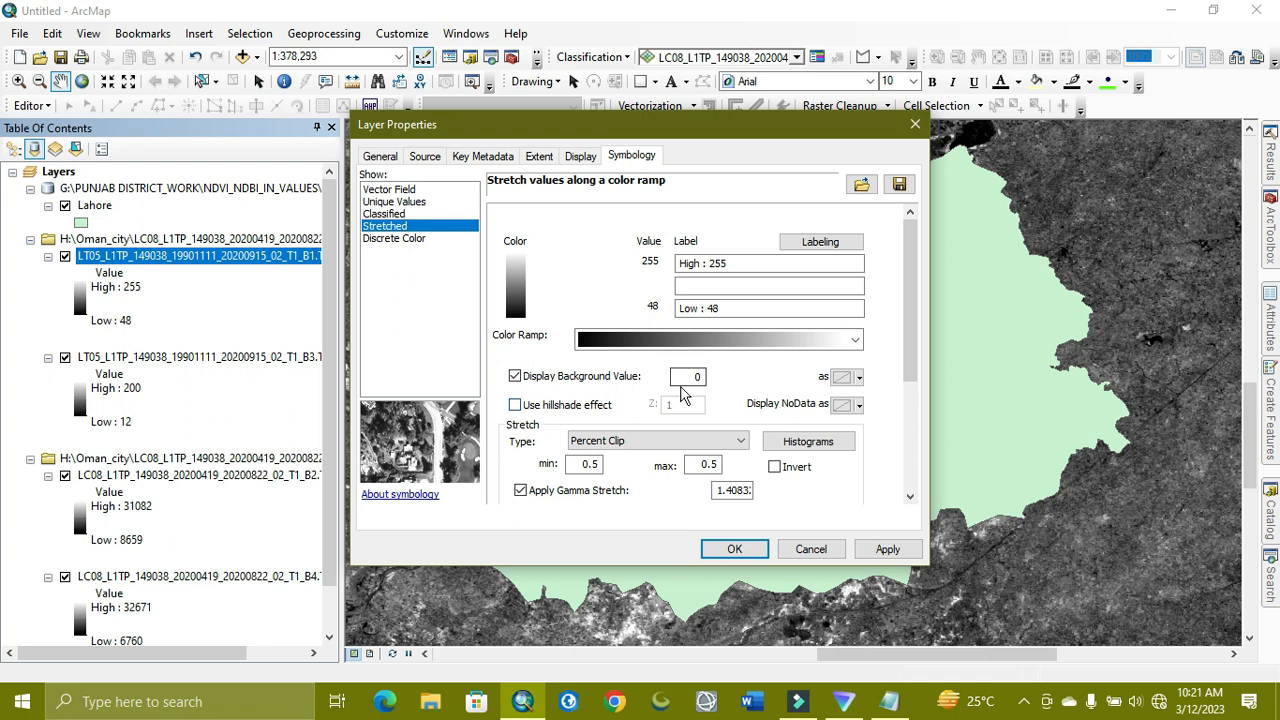
left_click(742, 549)
Turn on Display Background Value 0 for the 1990 B3 band layer too
right_click(218, 358)
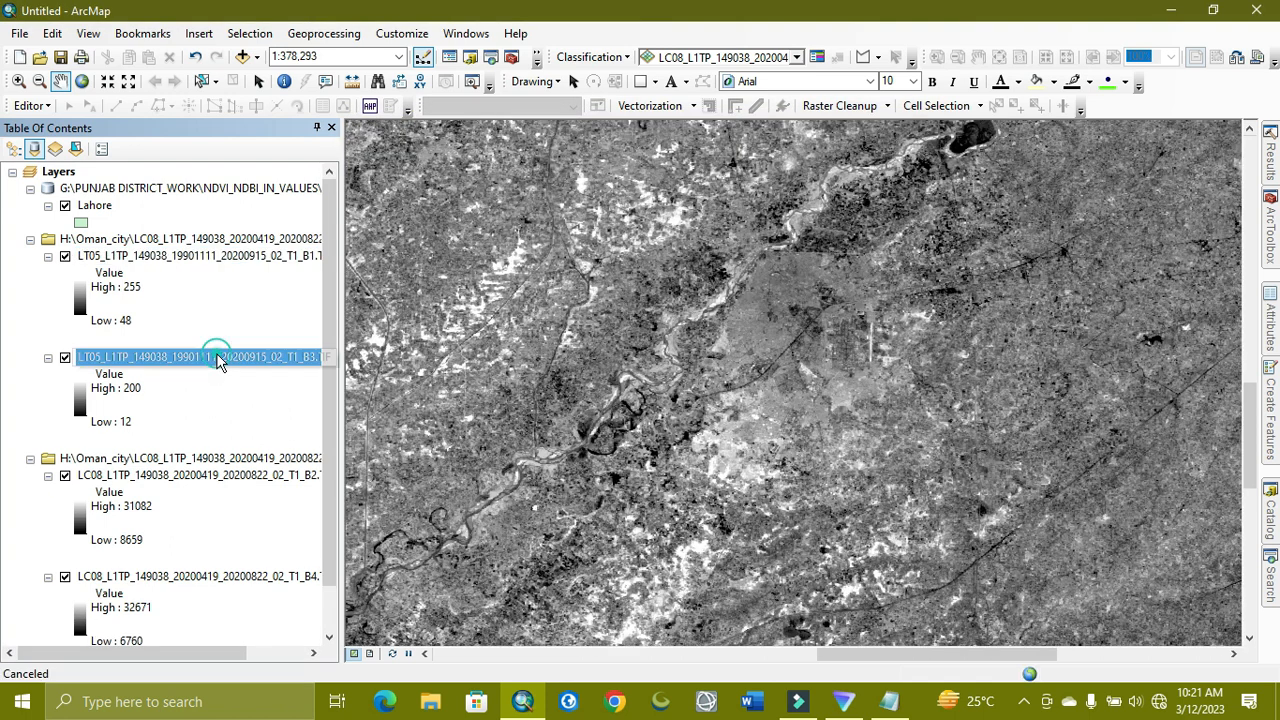
left_click(305, 606)
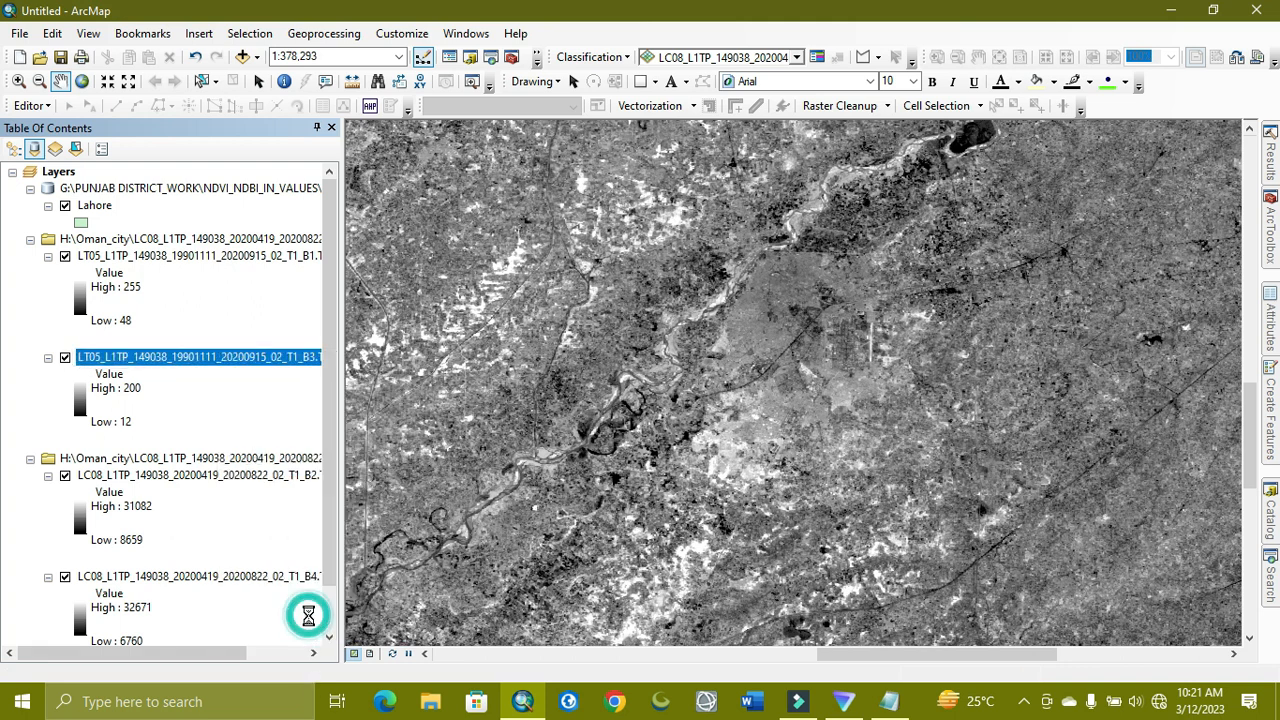
left_click(958, 125)
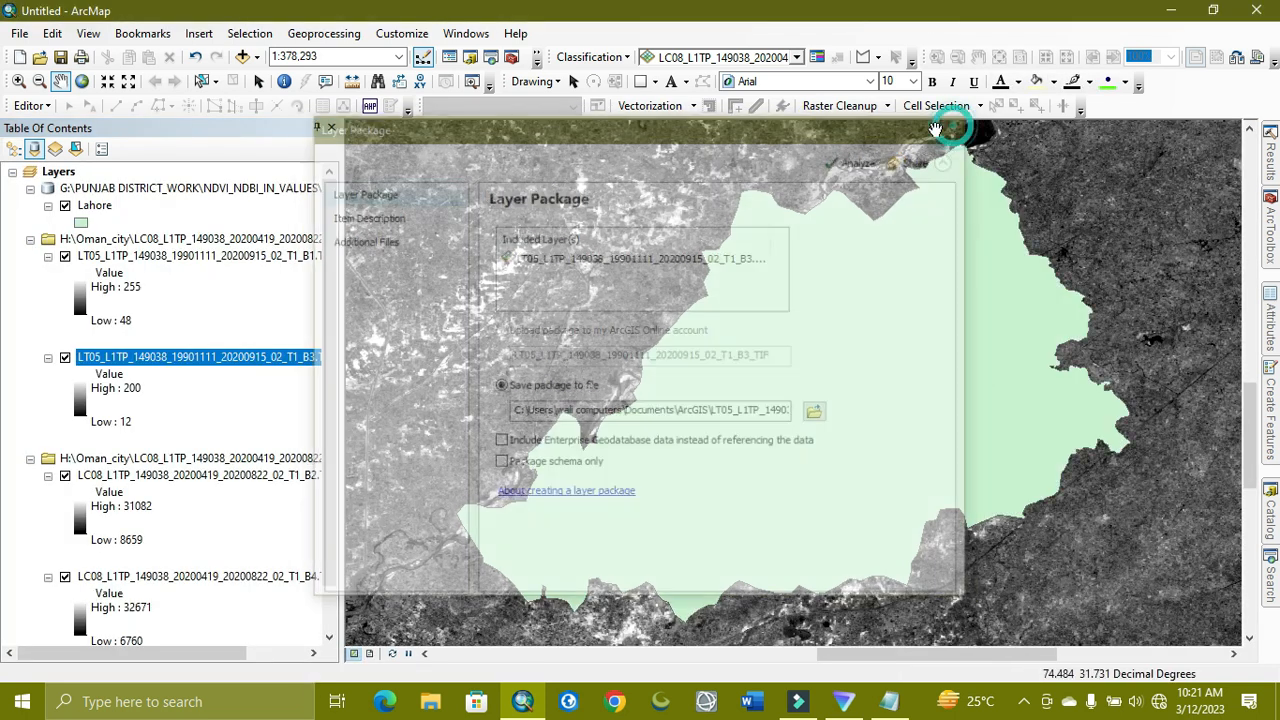
right_click(173, 367)
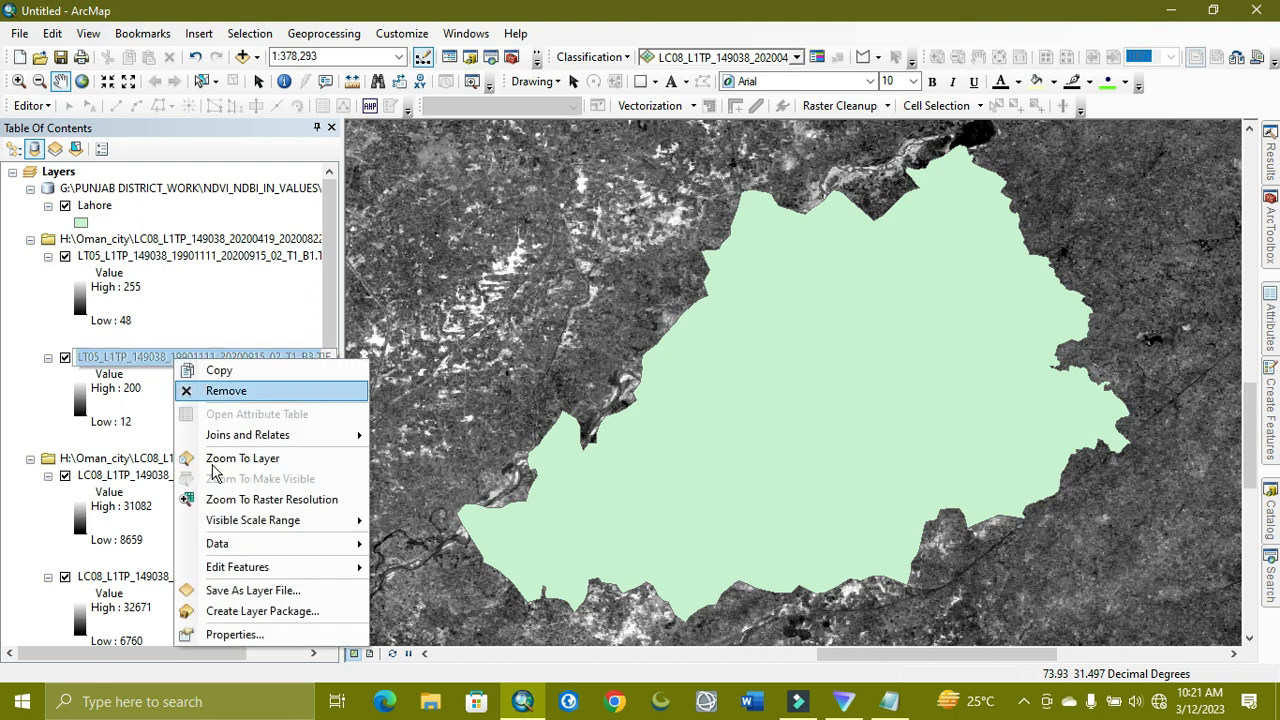
left_click(258, 634)
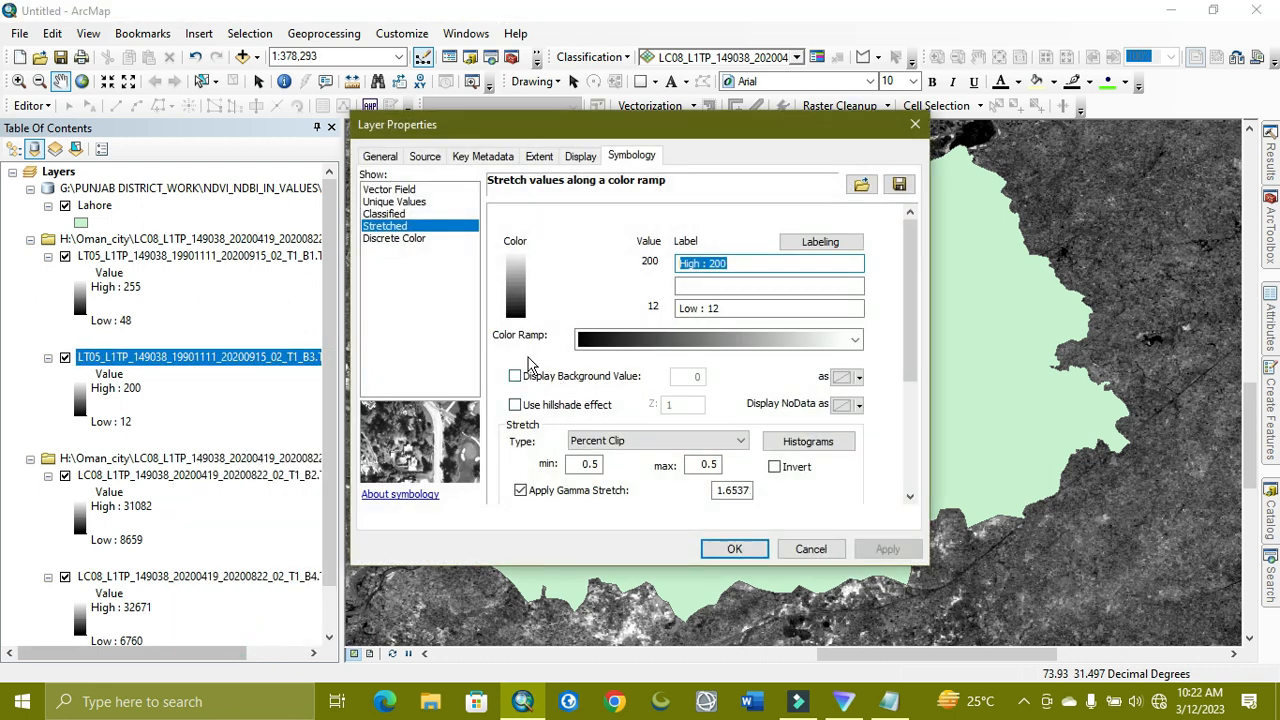
left_click(514, 376)
left_click(717, 549)
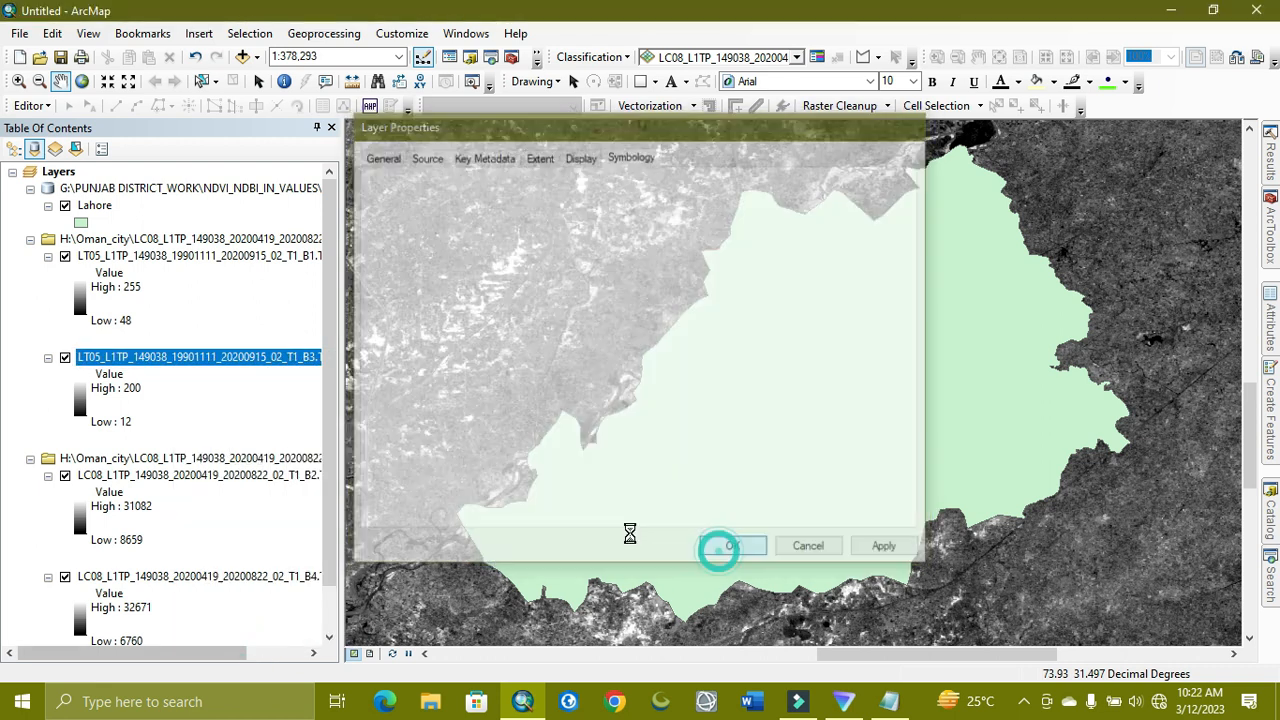
Turn on background-value display in the 2020 B2 band layer's symbology
left_click(142, 485)
right_click(142, 482)
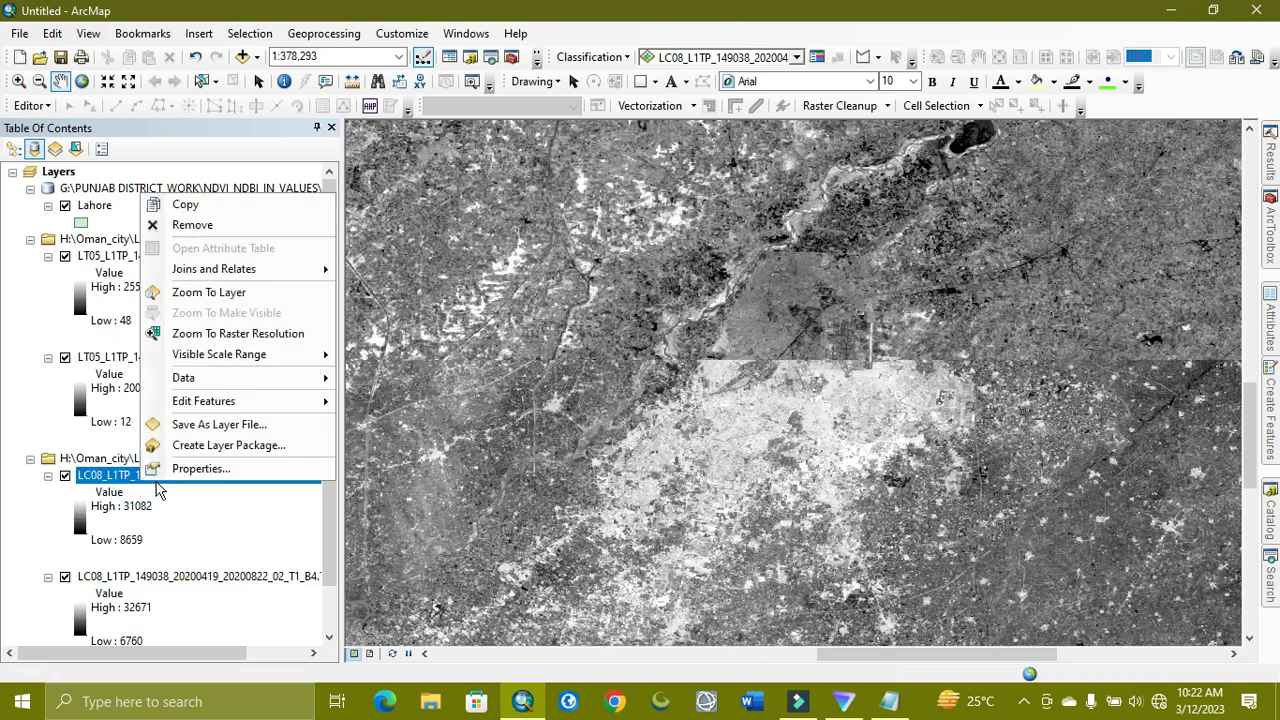
left_click(258, 468)
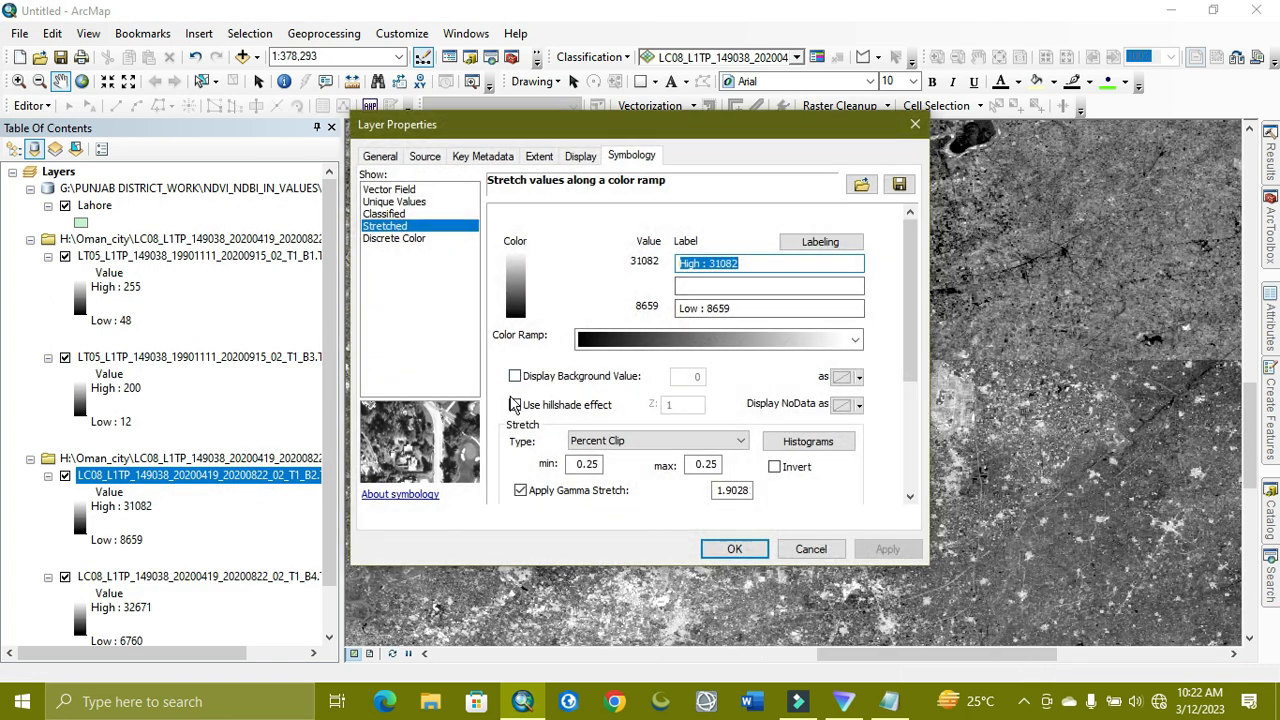
left_click(514, 376)
left_click(738, 551)
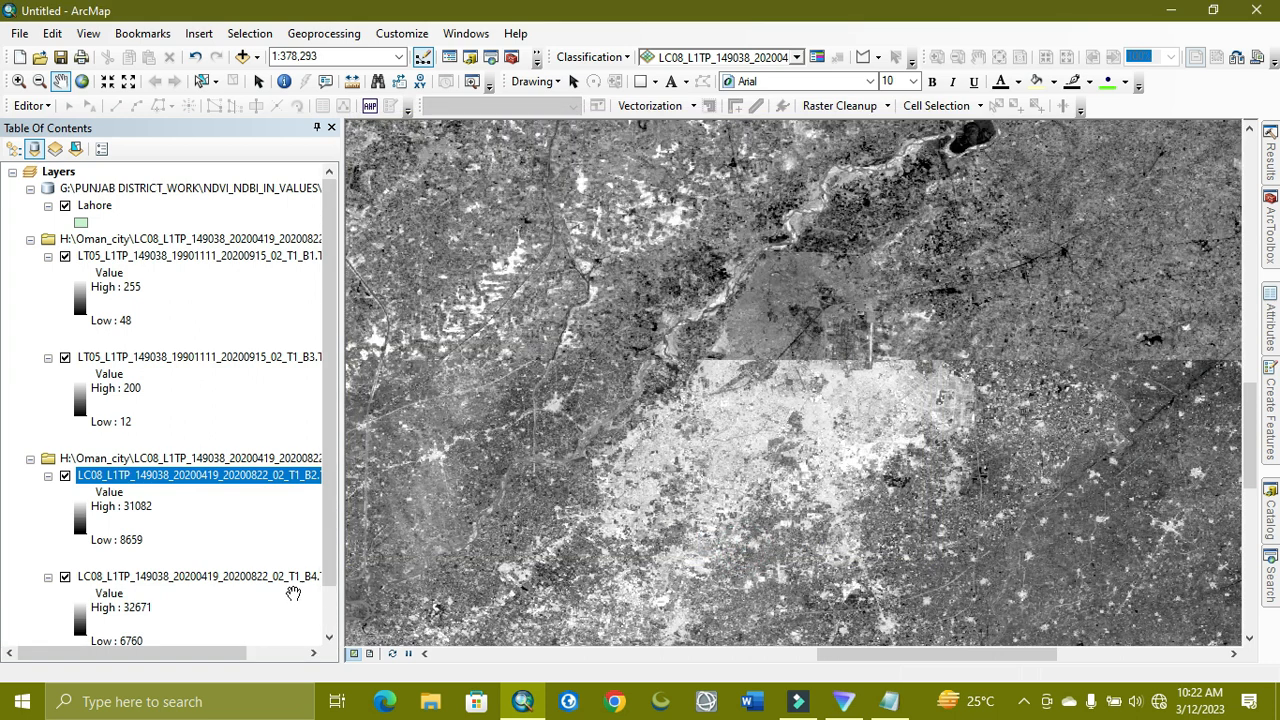
Turn on background-value display for the 2020 B4 band layer as well
left_click(293, 585)
right_click(293, 585)
left_click(355, 570)
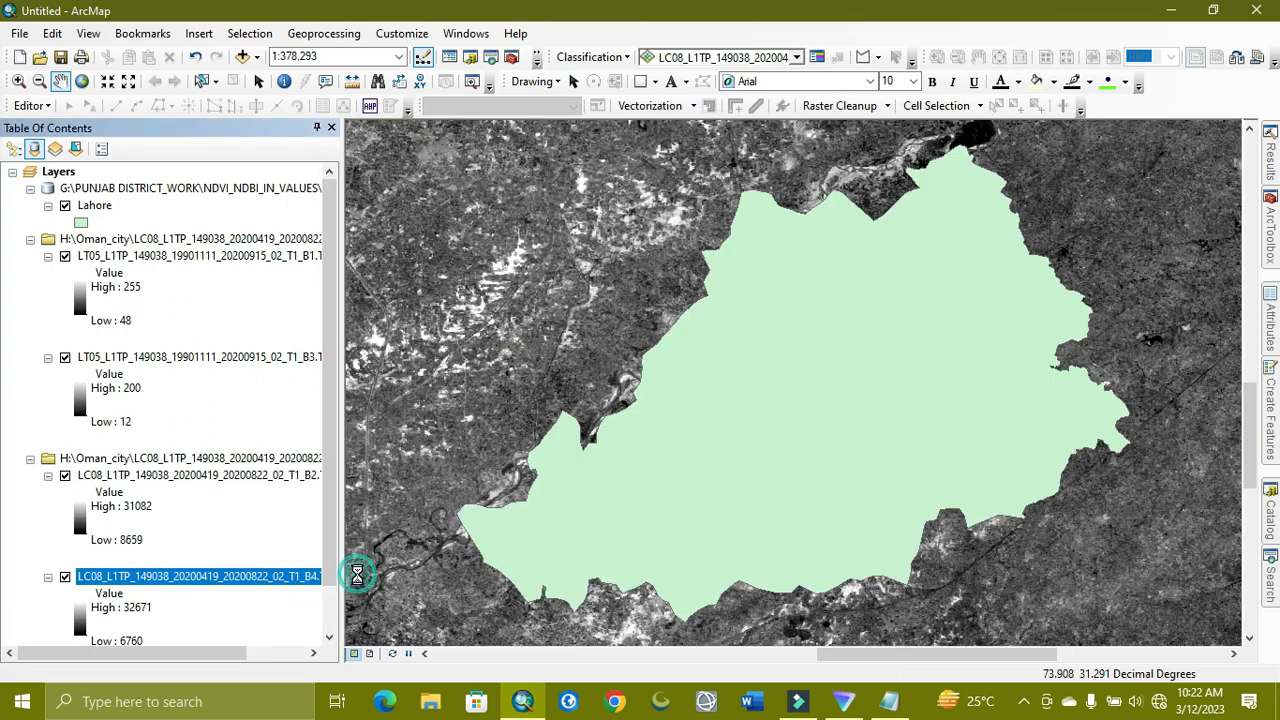
left_click(514, 376)
left_click(734, 549)
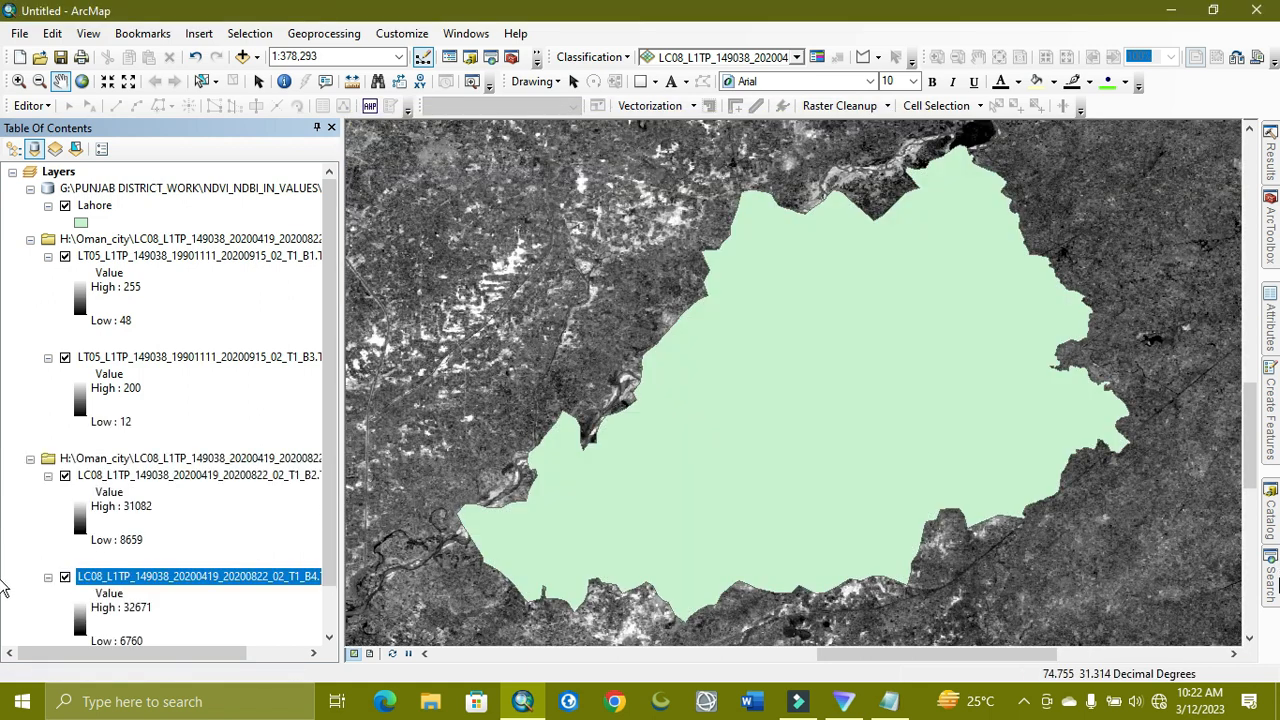
mouse_move(1273, 576)
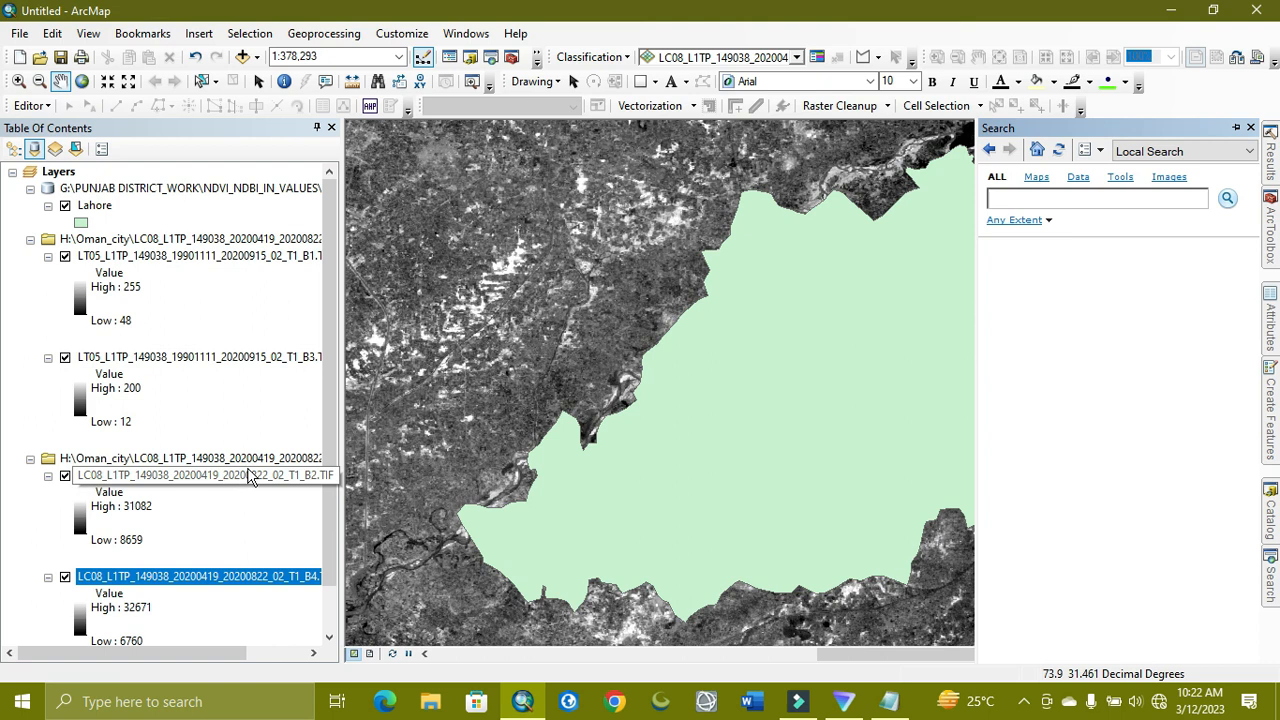
Search the tools for 'raster calculator' and open Raster Calculator (Spatial Analyst)
scroll(252, 610, "down", 1)
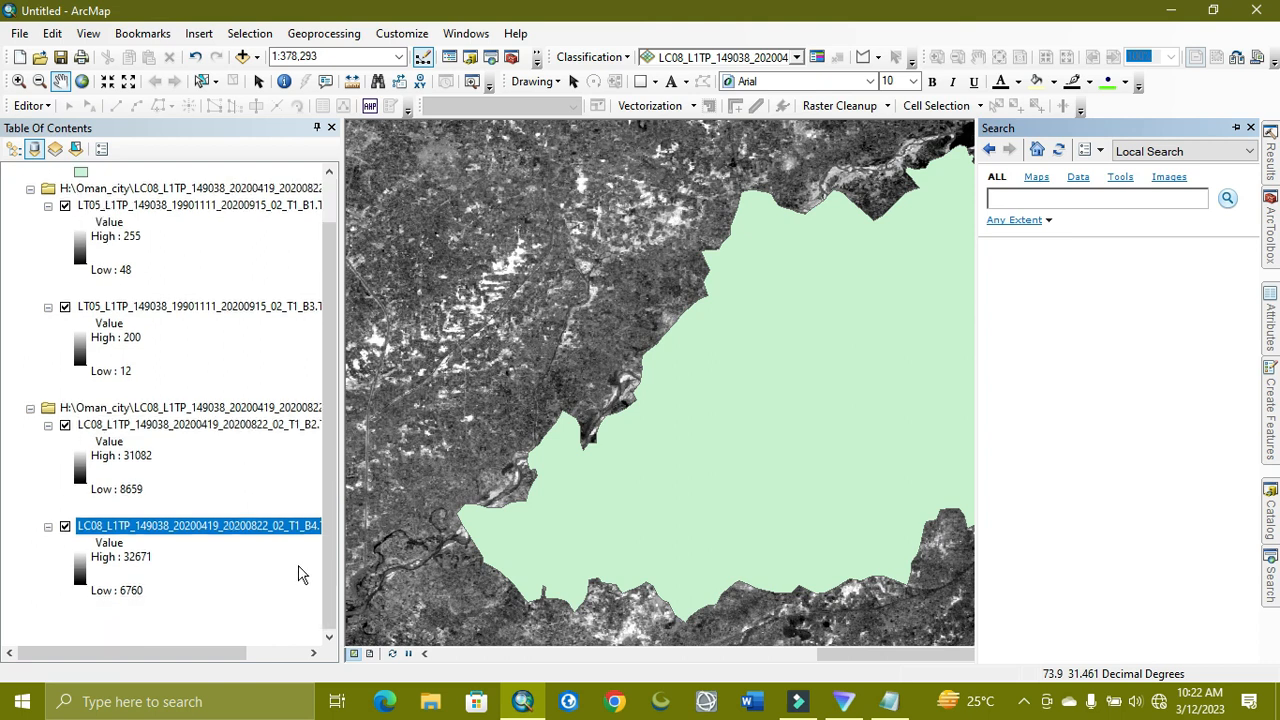
left_click_drag(210, 655, 330, 668)
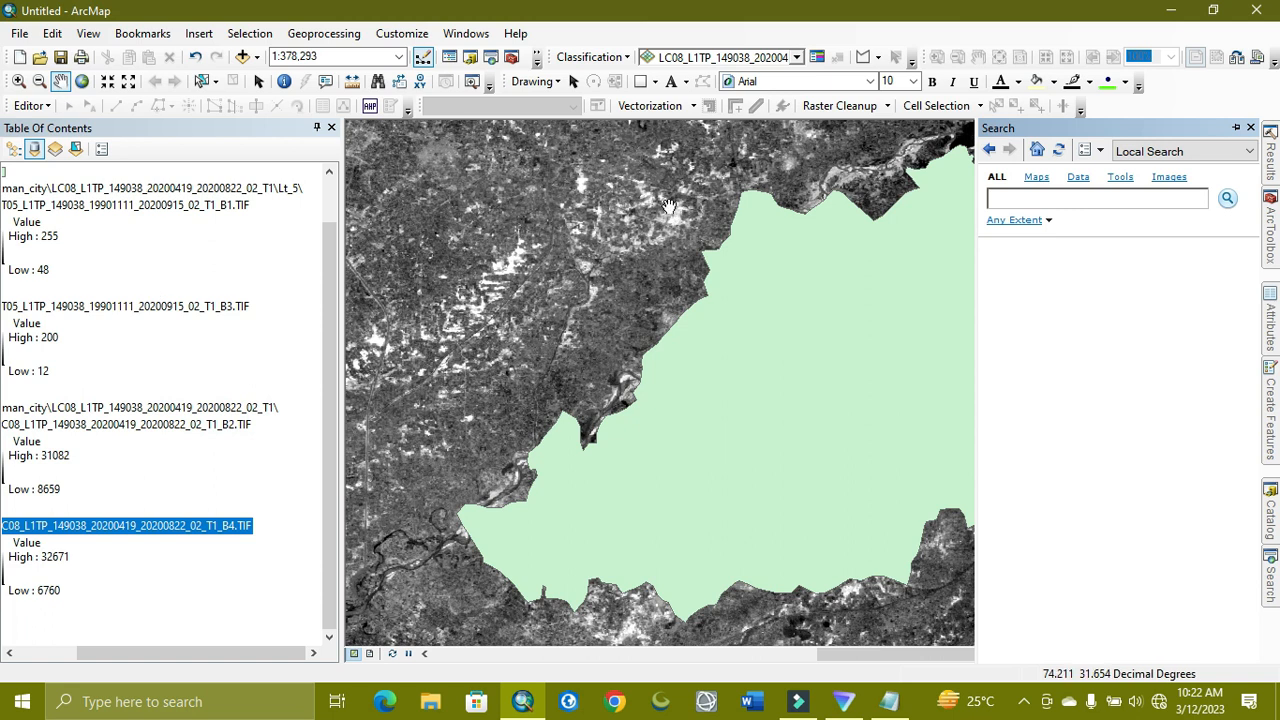
left_click(1078, 200)
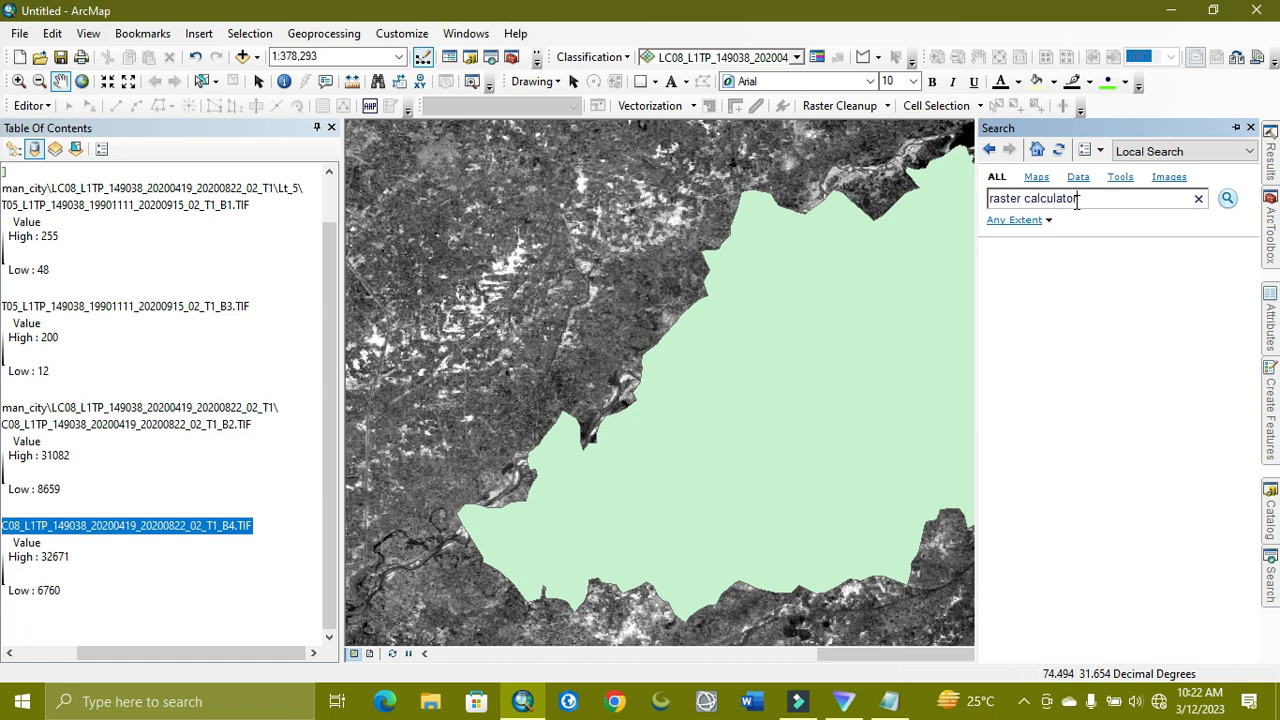
key("Return")
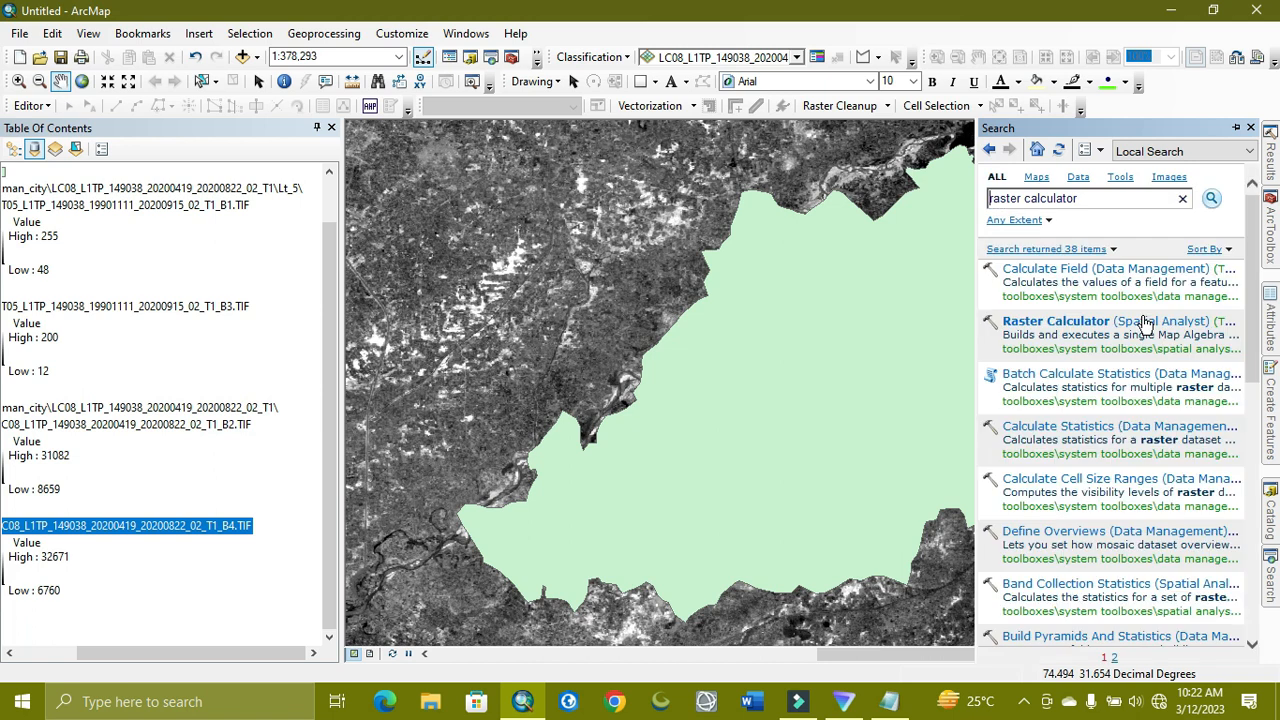
left_click(1032, 322)
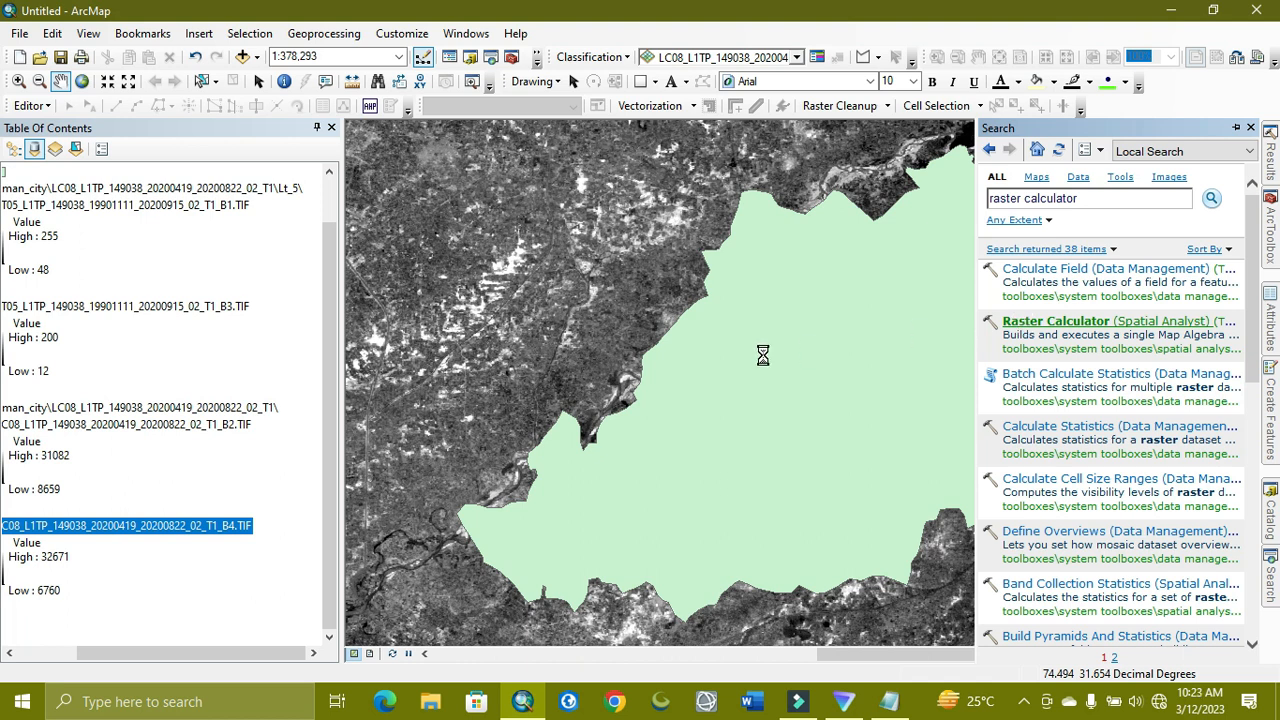
left_click(1021, 704)
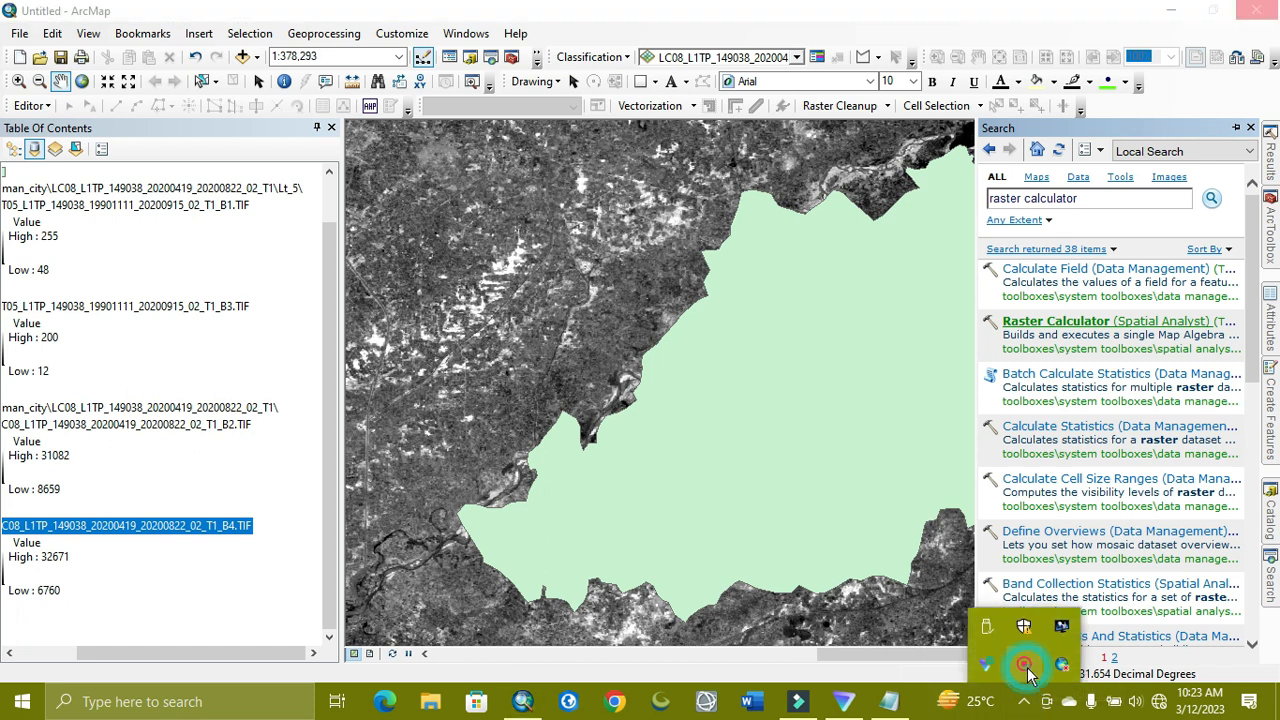
right_click(1026, 666)
left_click(1070, 684)
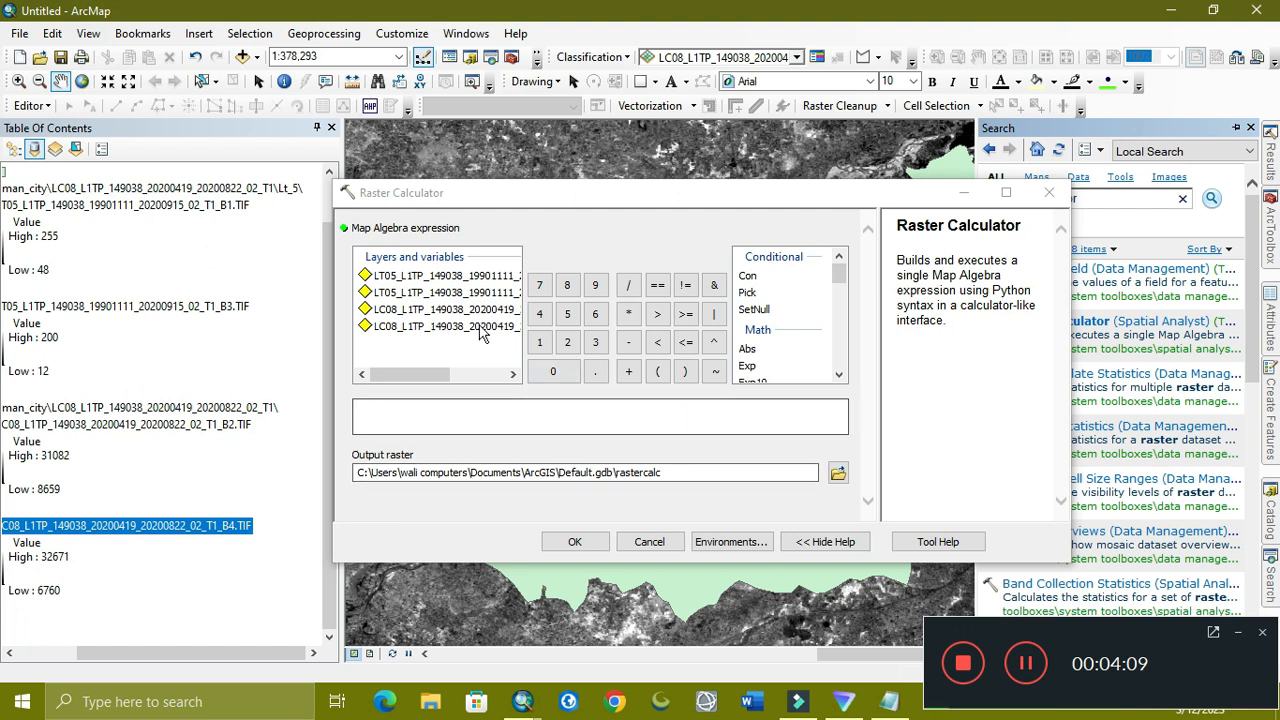
Build the expression Float(B3 - B1) / Float(B3 + B1) from the 1990 band layers
left_click(839, 327)
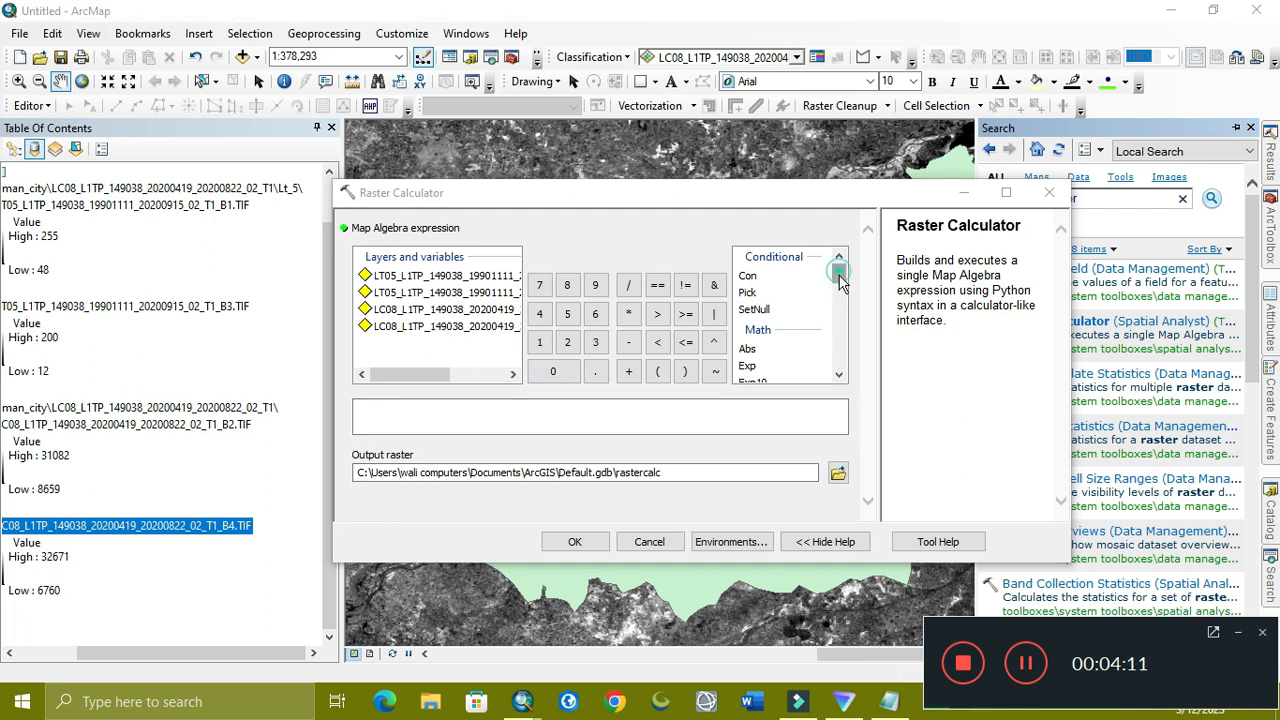
mouse_move(840, 300)
left_mouse_down()
mouse_move(838, 314)
mouse_move(839, 286)
left_mouse_up()
double_click(752, 321)
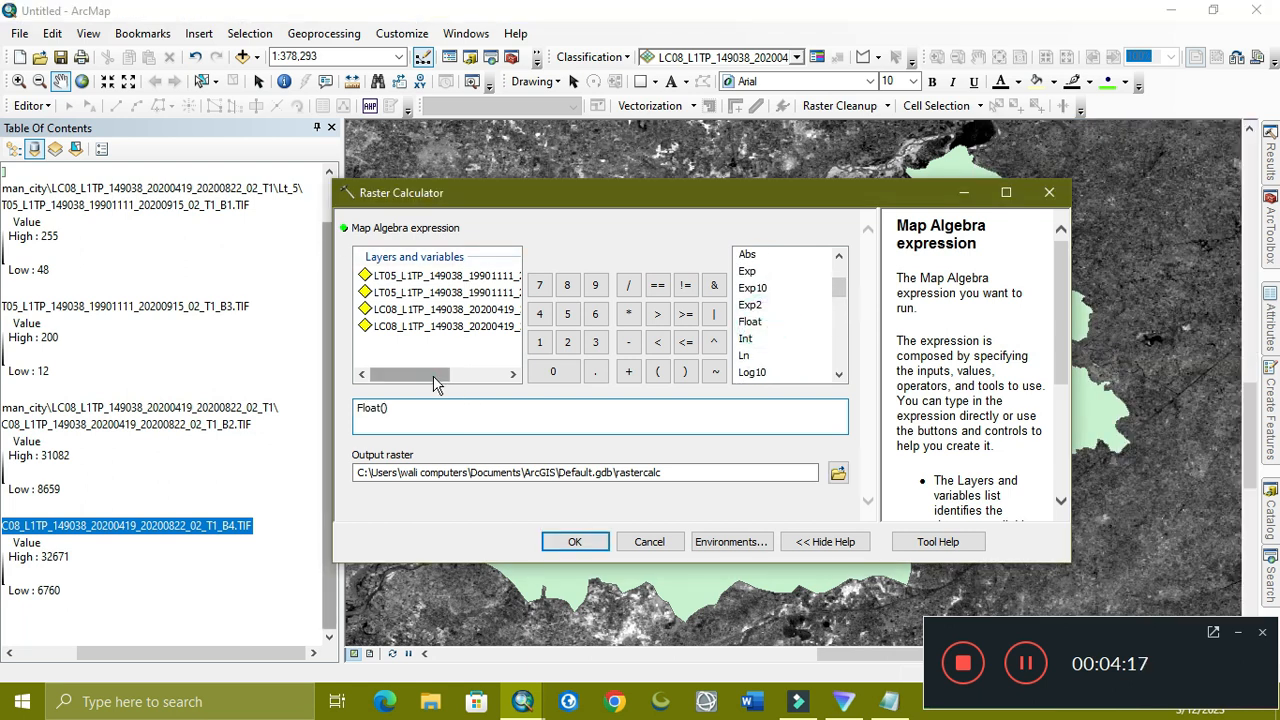
left_click_drag(437, 374, 522, 380)
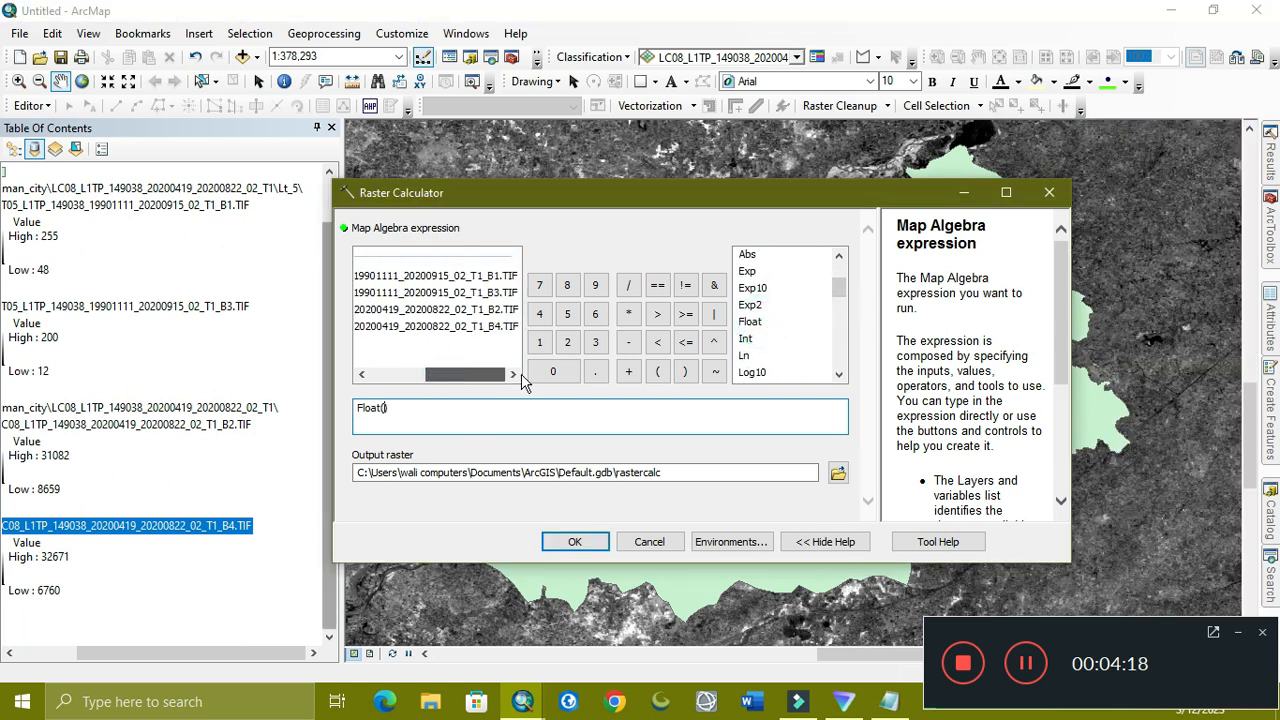
double_click(480, 293)
left_click(626, 343)
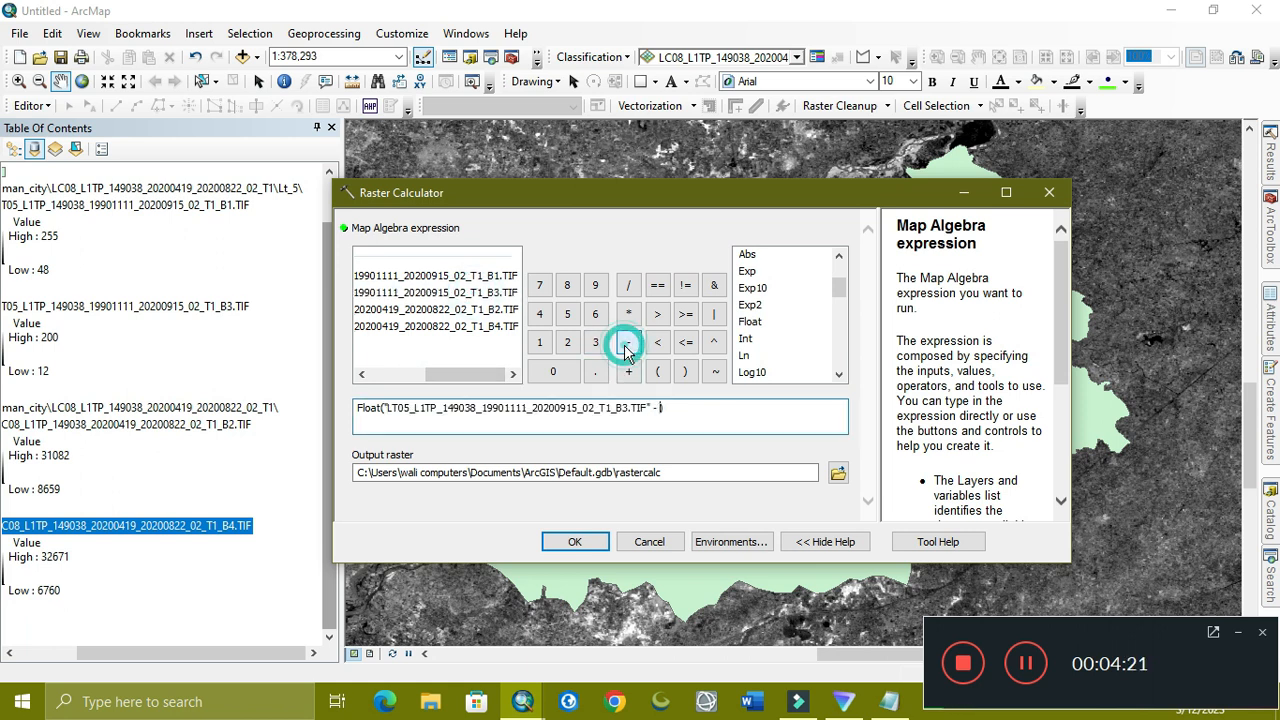
double_click(468, 276)
left_click(676, 430)
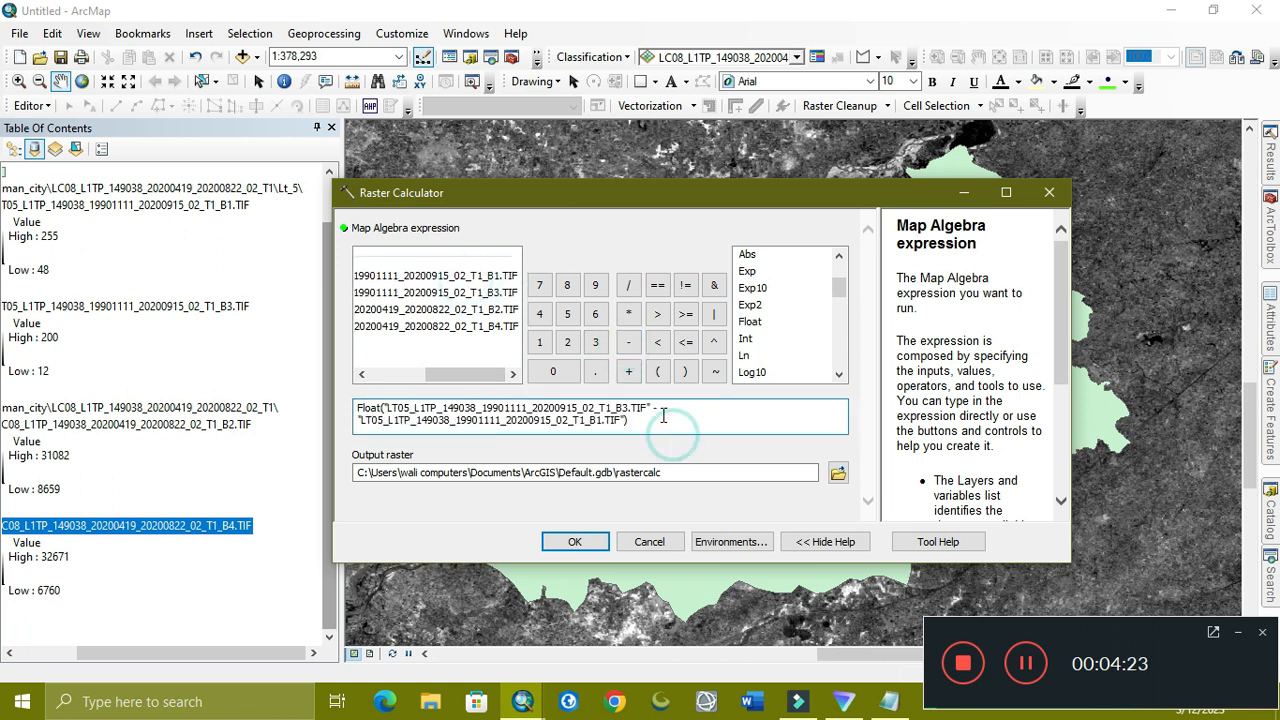
left_click(653, 420)
left_click(628, 285)
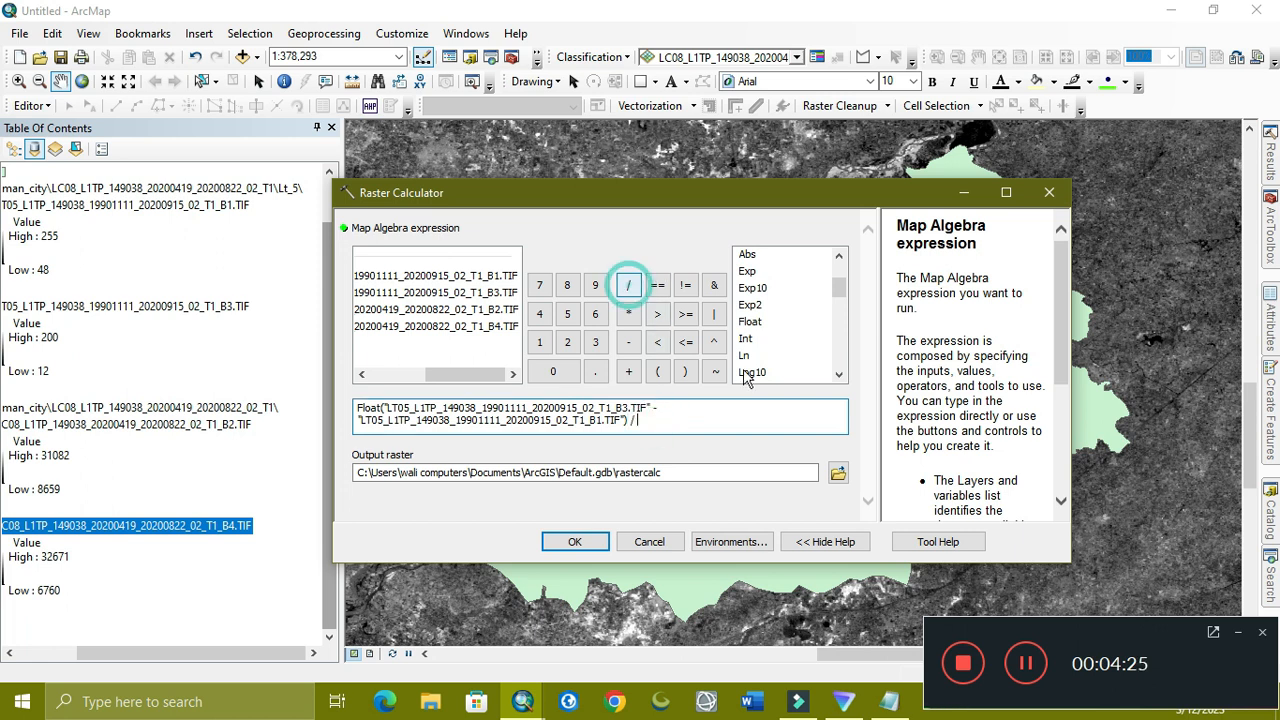
double_click(749, 321)
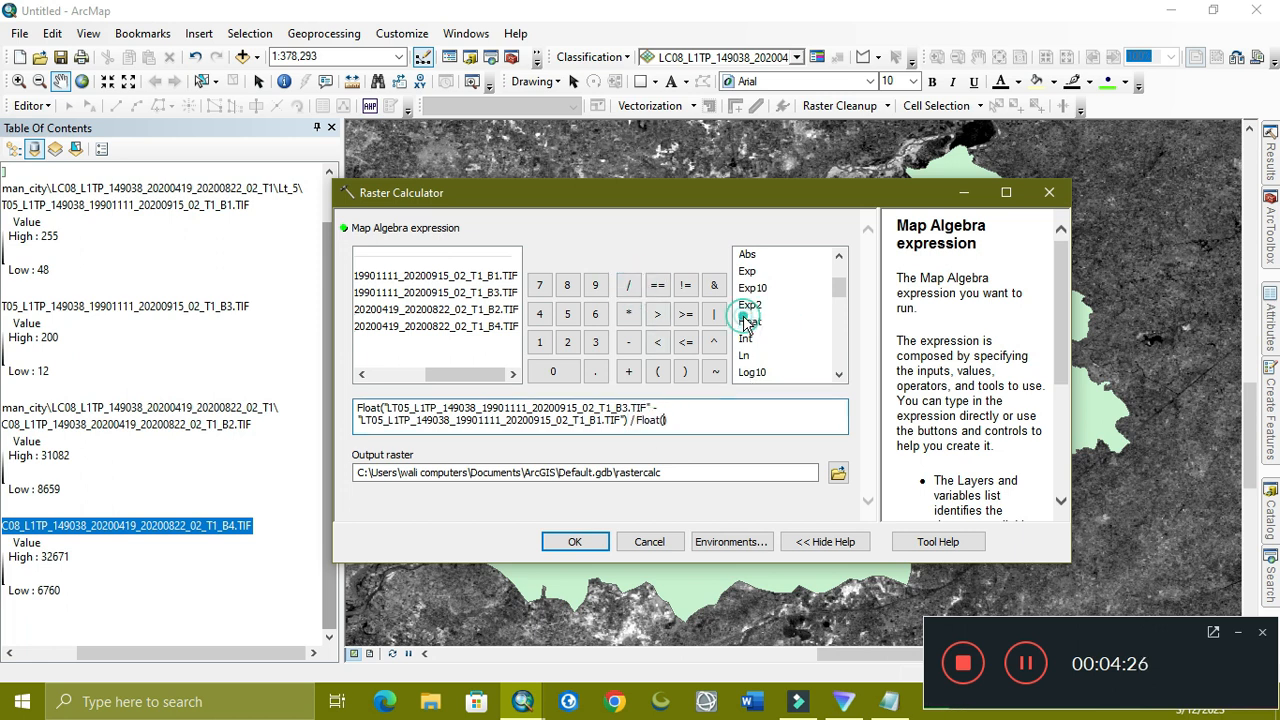
double_click(407, 293)
left_click(629, 372)
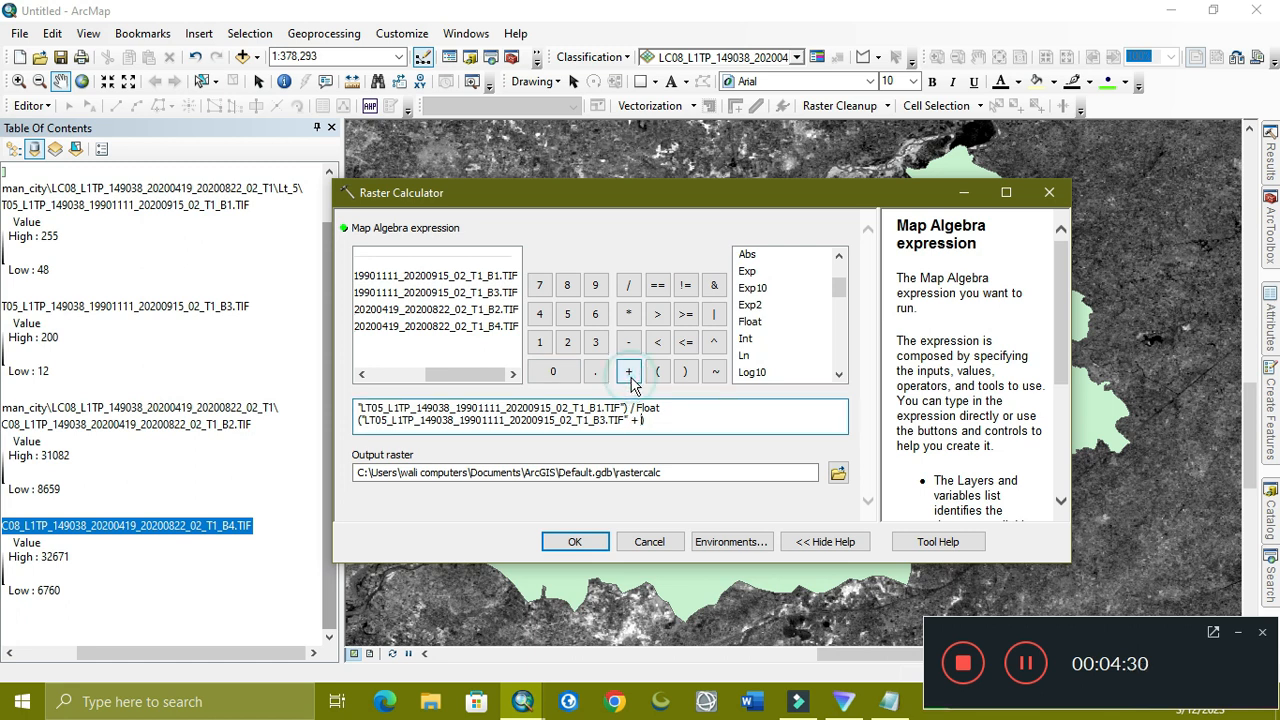
double_click(428, 279)
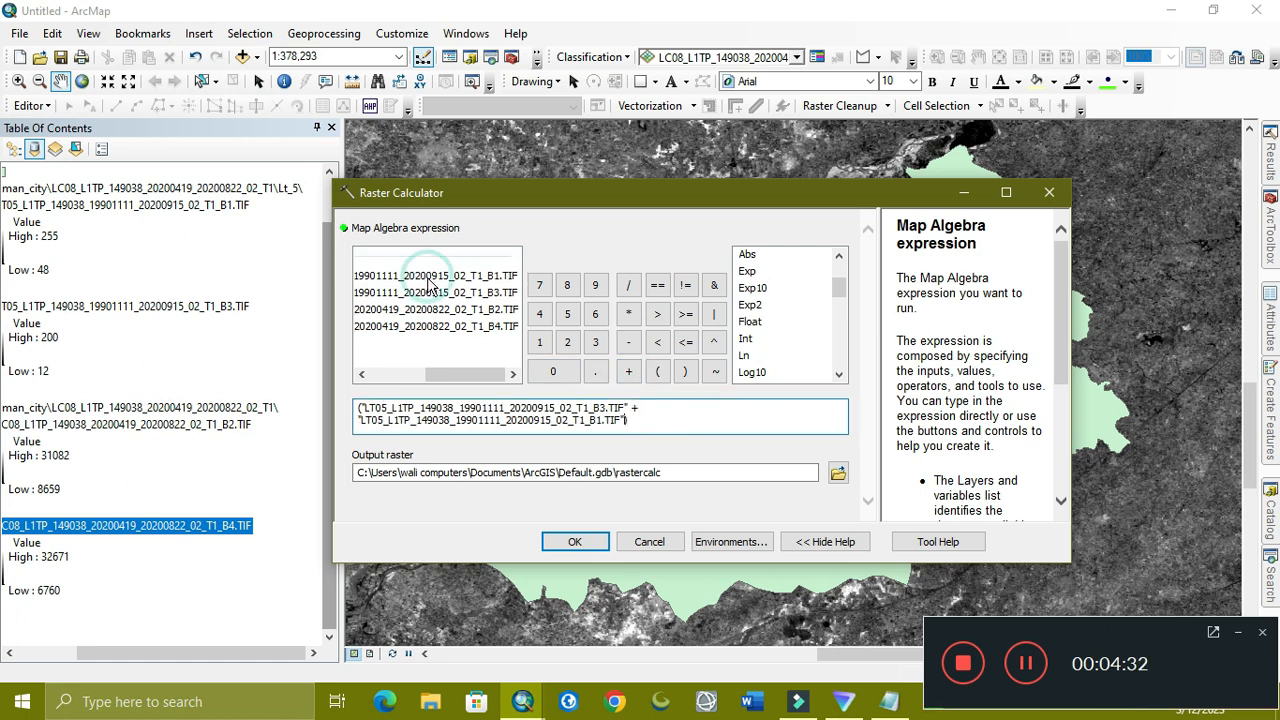
Save the output as NPCRI_1990 in New File Geodatabase.gdb and run the calculation
left_click(836, 475)
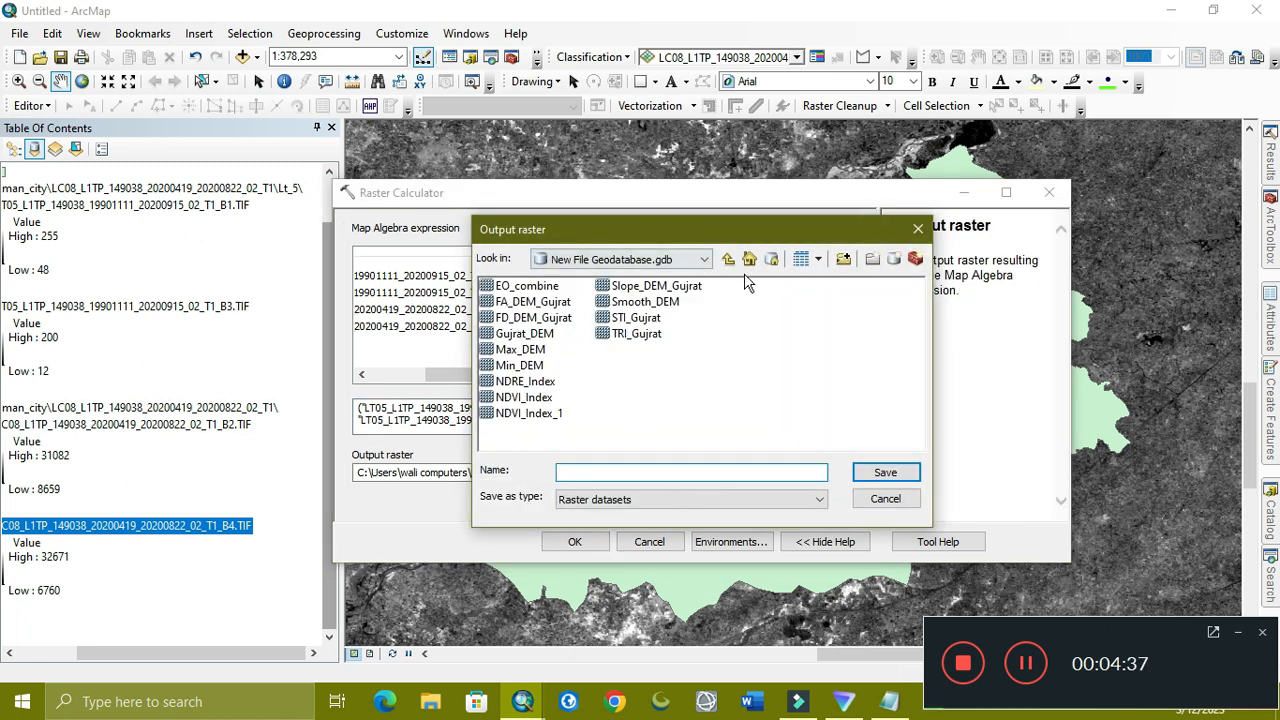
left_click(704, 259)
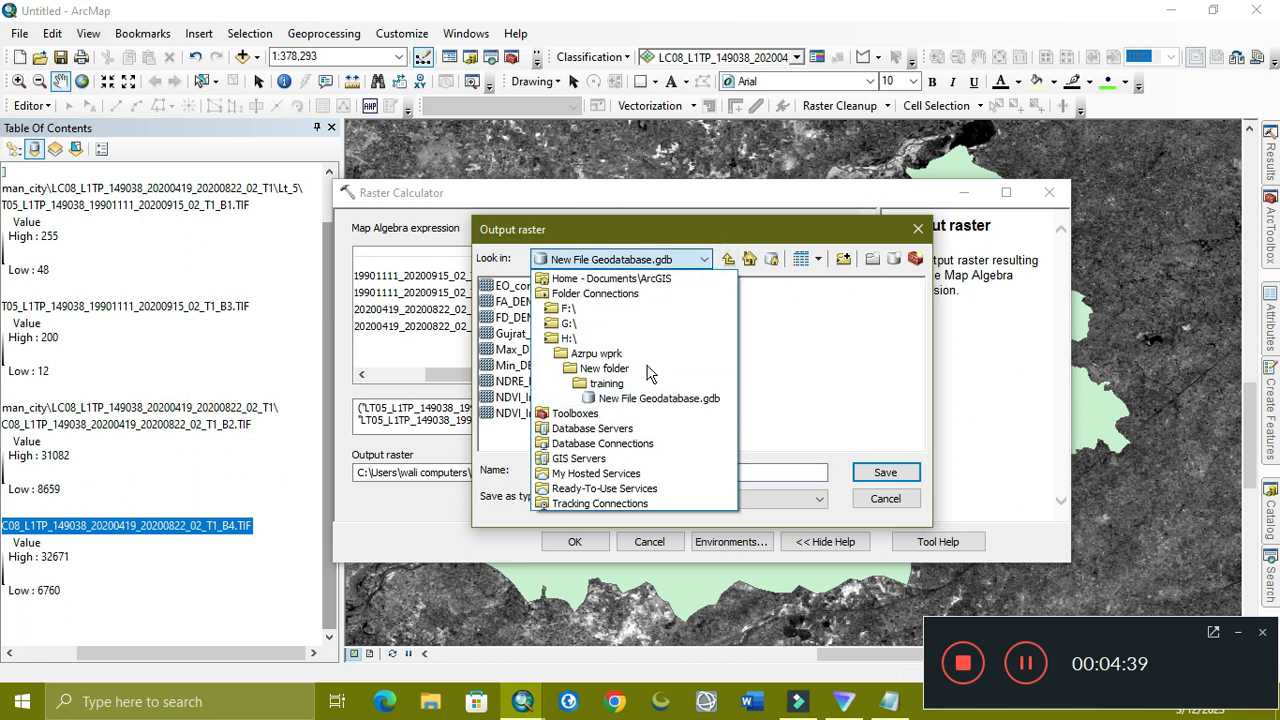
left_click(603, 352)
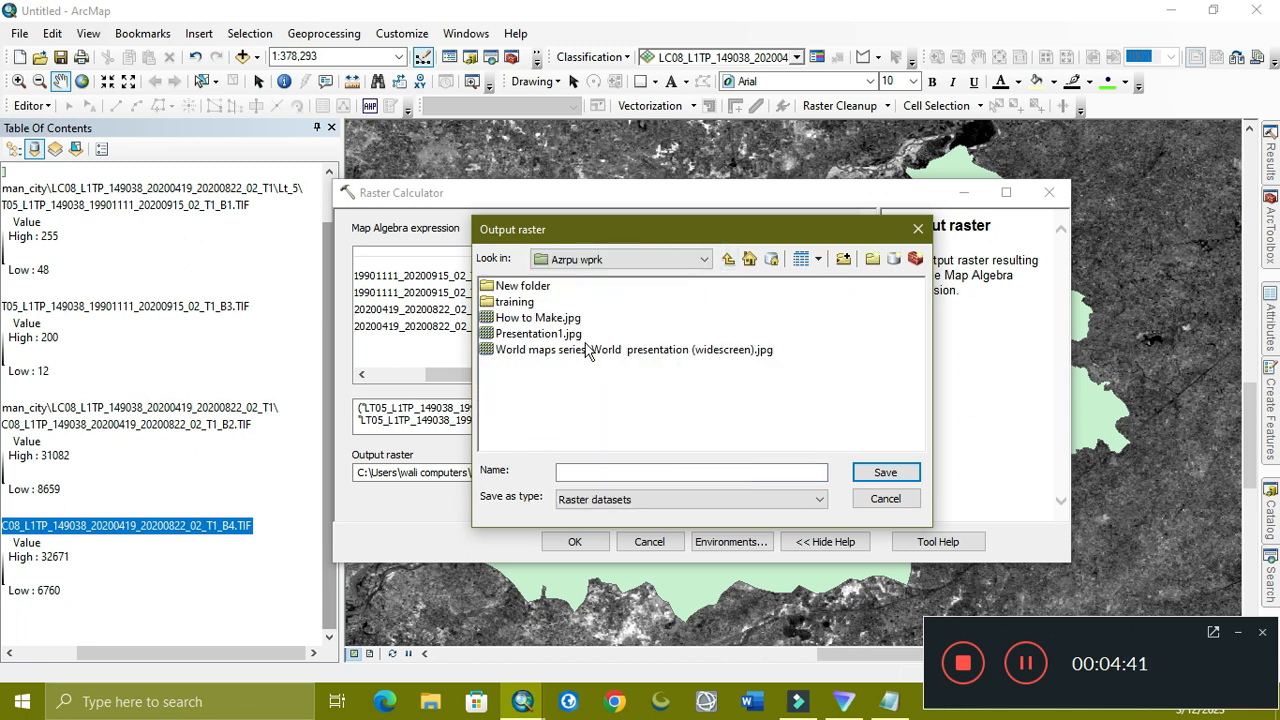
double_click(521, 302)
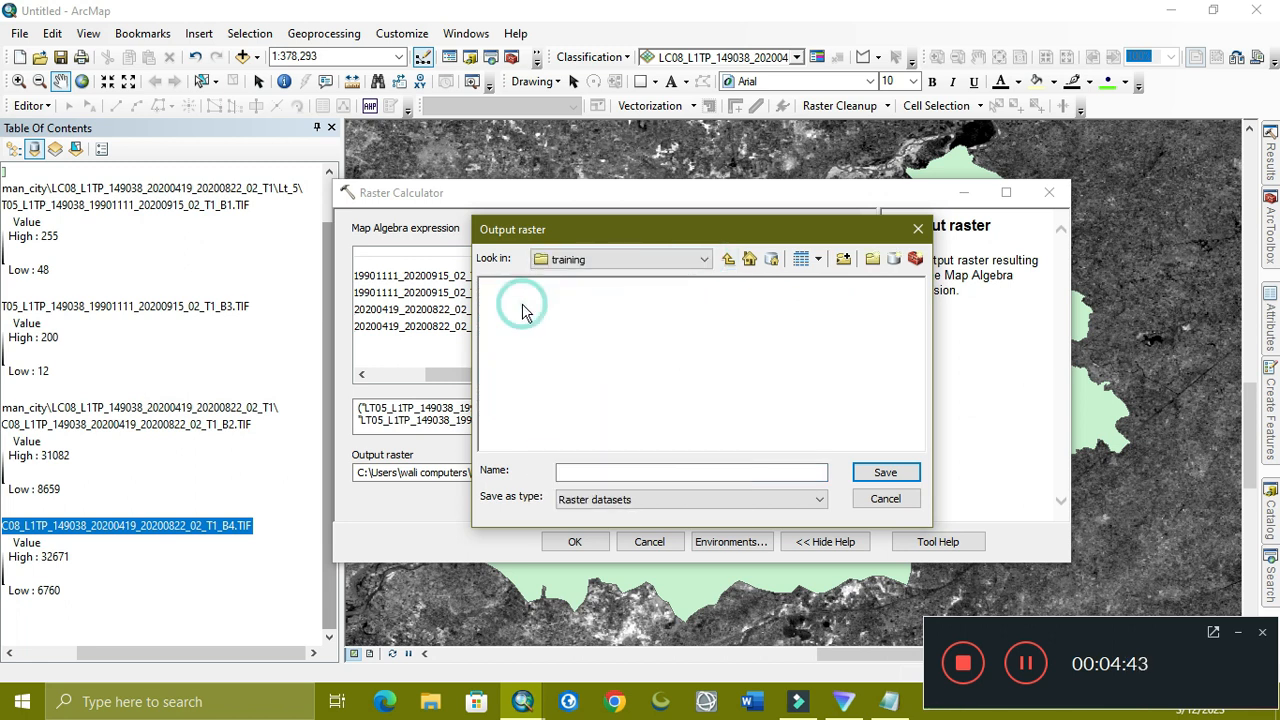
left_click(728, 259)
left_click(546, 290)
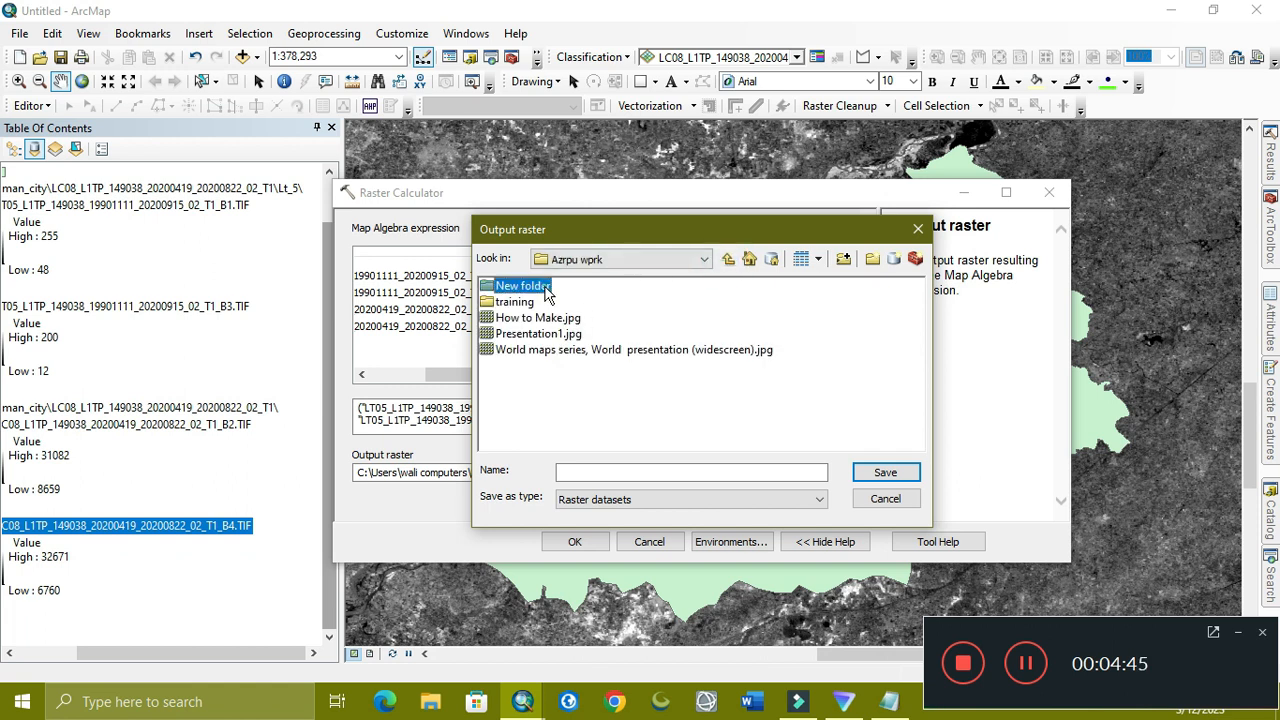
double_click(540, 288)
double_click(524, 290)
double_click(528, 290)
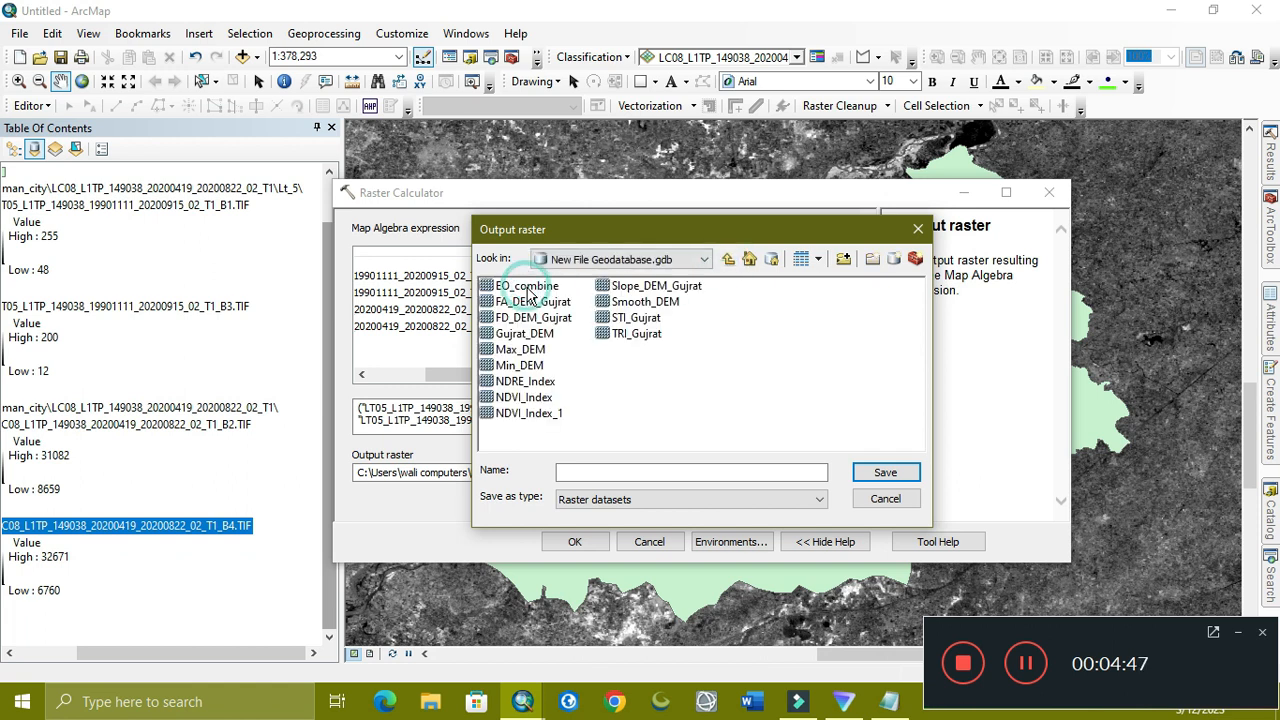
left_click(686, 474)
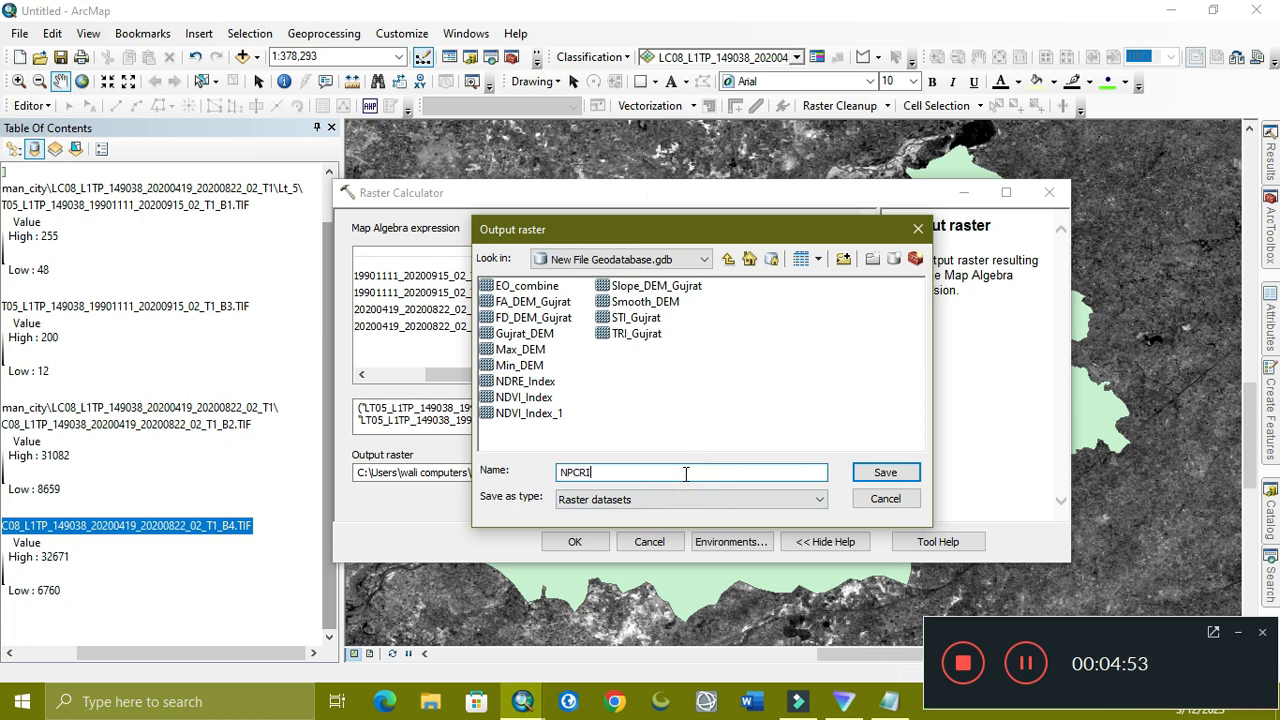
type("NPCRI_1990")
left_click(880, 472)
left_click(572, 541)
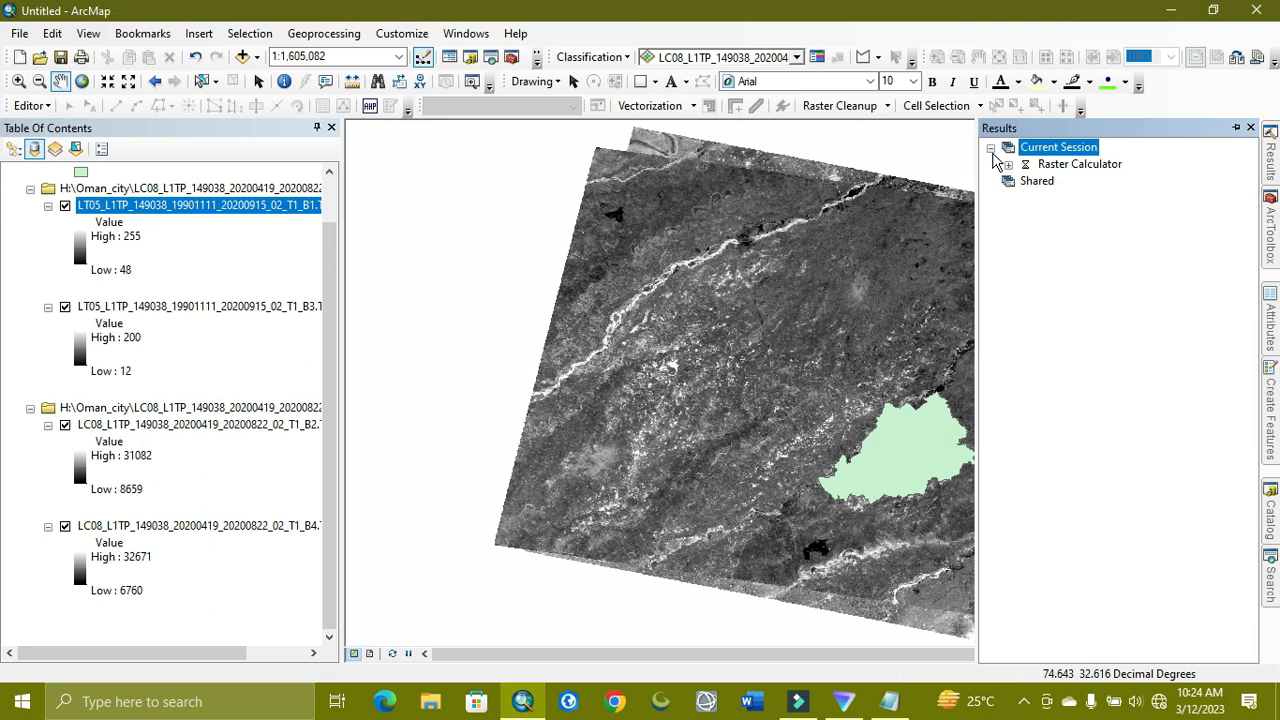
Check the Raster Calculator run details, then reopen Raster Calculator from the search results
left_click(1008, 165)
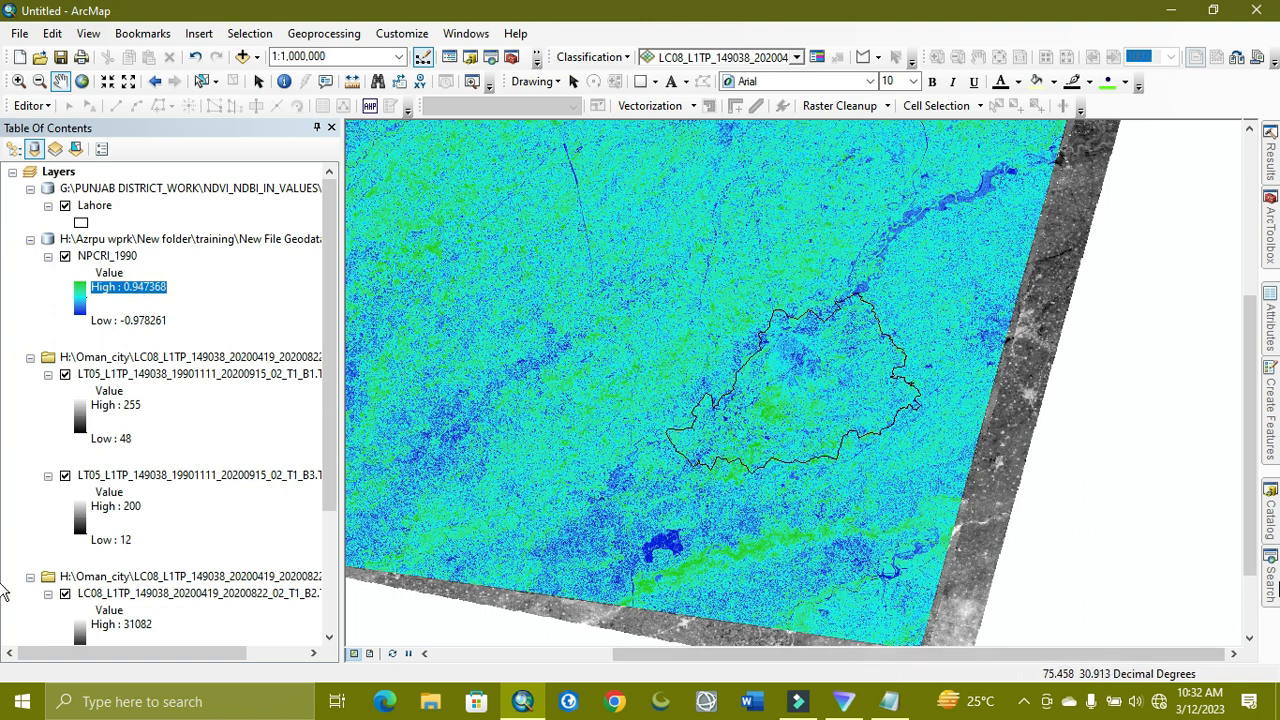
left_click(1270, 580)
left_click(1058, 322)
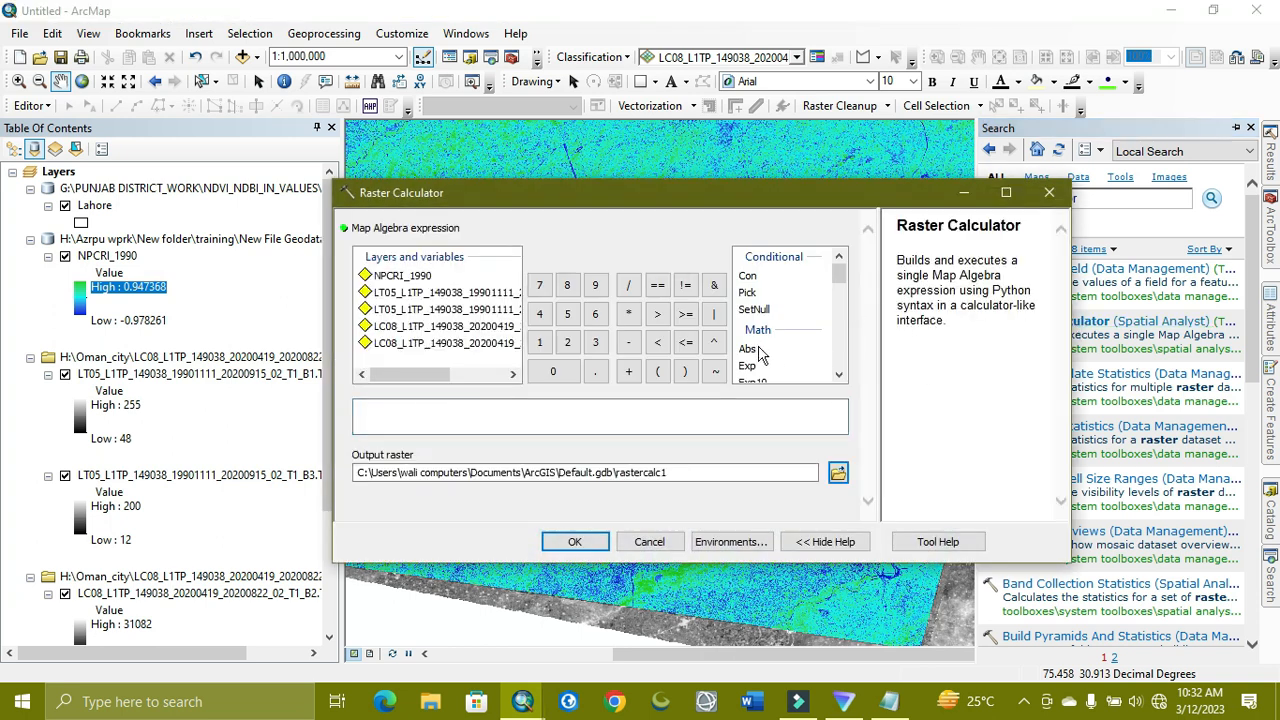
Build Float(B4 - B2) / Float(B4 + B2) from the 2020 LC08 band layers
scroll(810, 344, "down", 1)
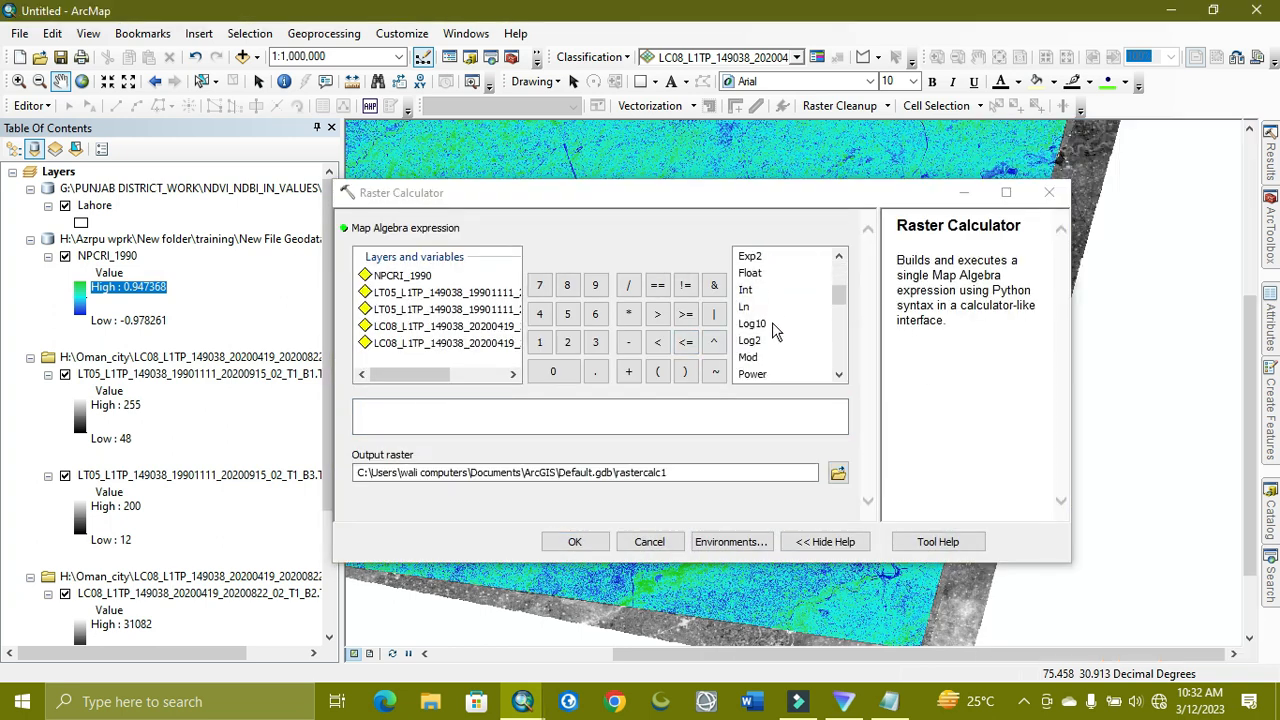
double_click(747, 274)
left_click_drag(428, 373, 517, 374)
double_click(496, 344)
left_click(634, 346)
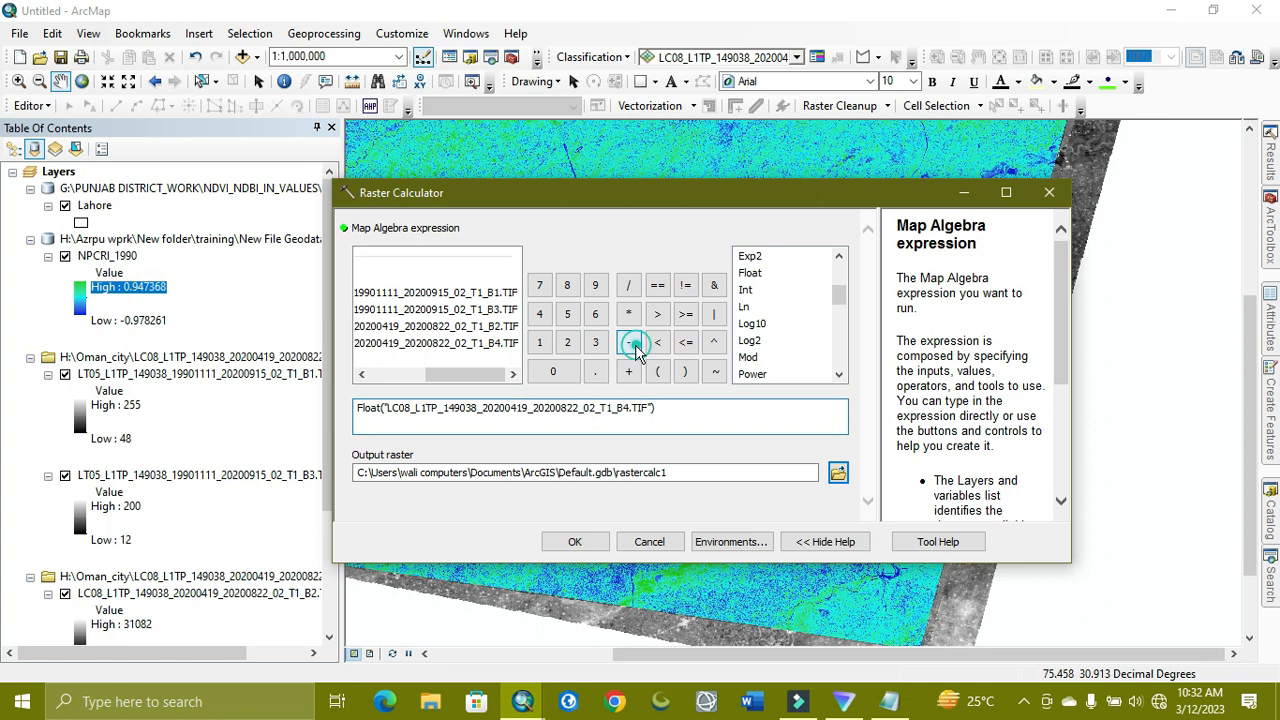
double_click(478, 326)
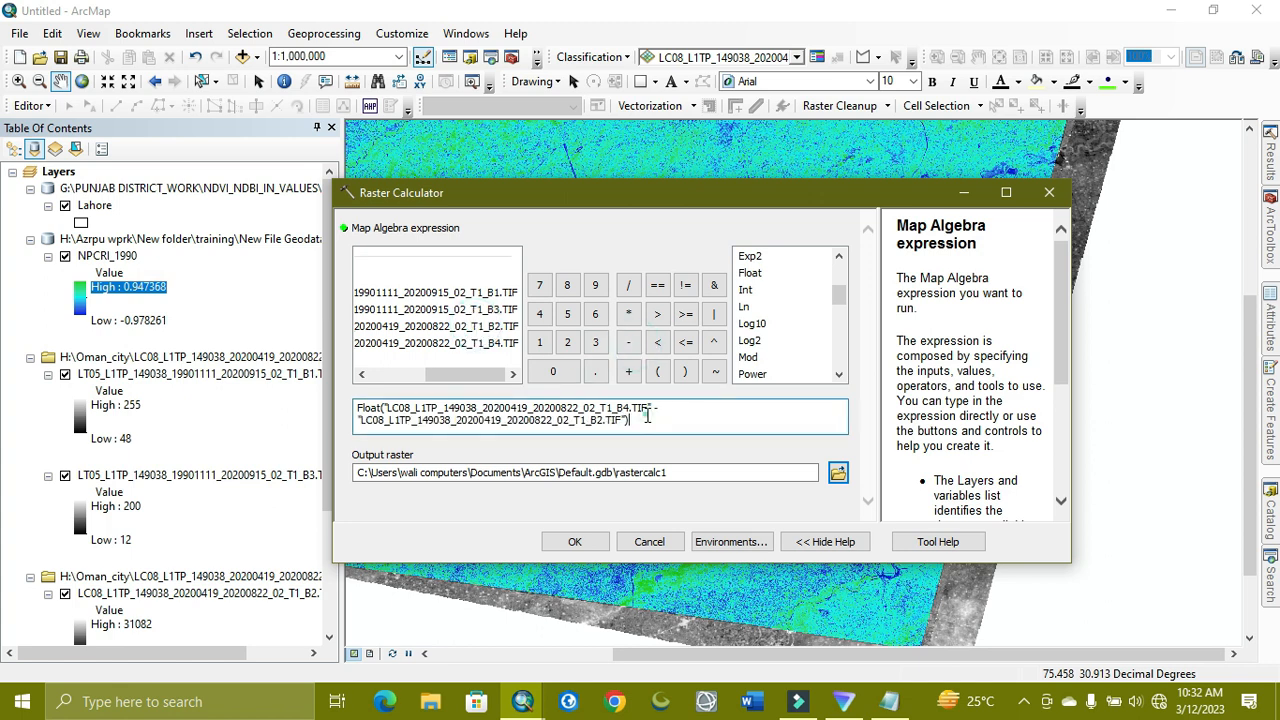
left_click(628, 286)
double_click(753, 278)
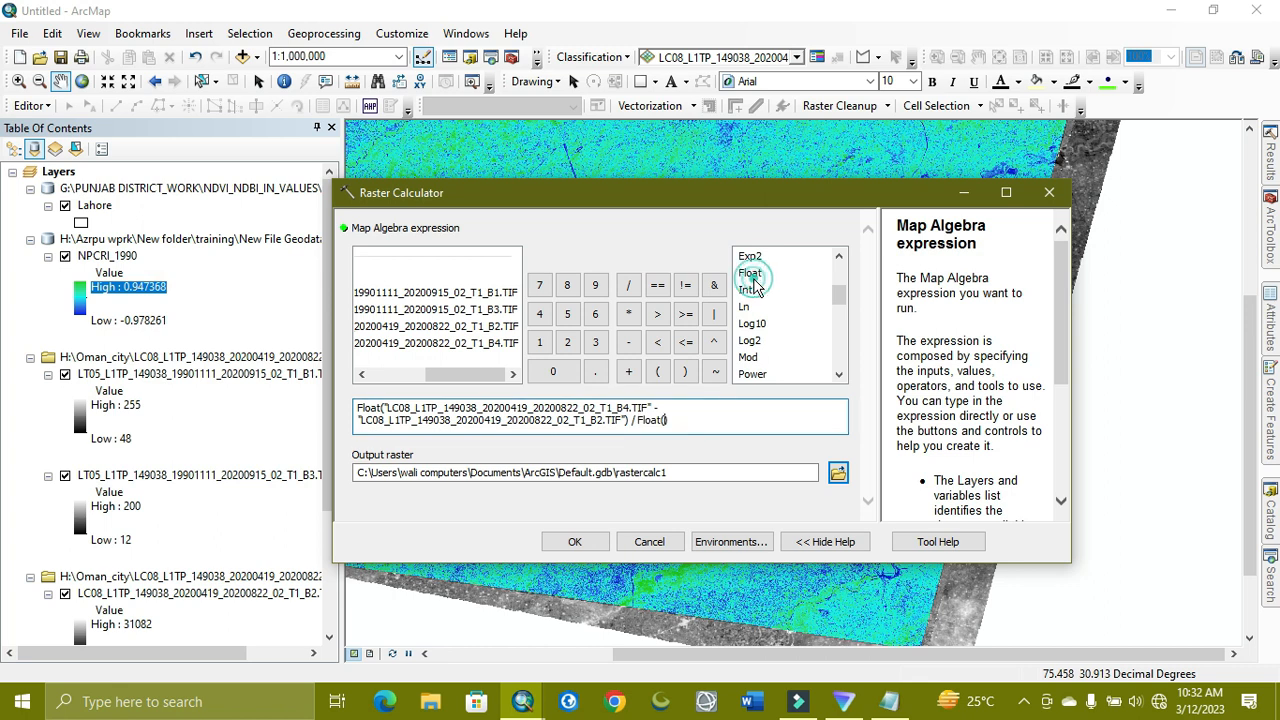
double_click(474, 343)
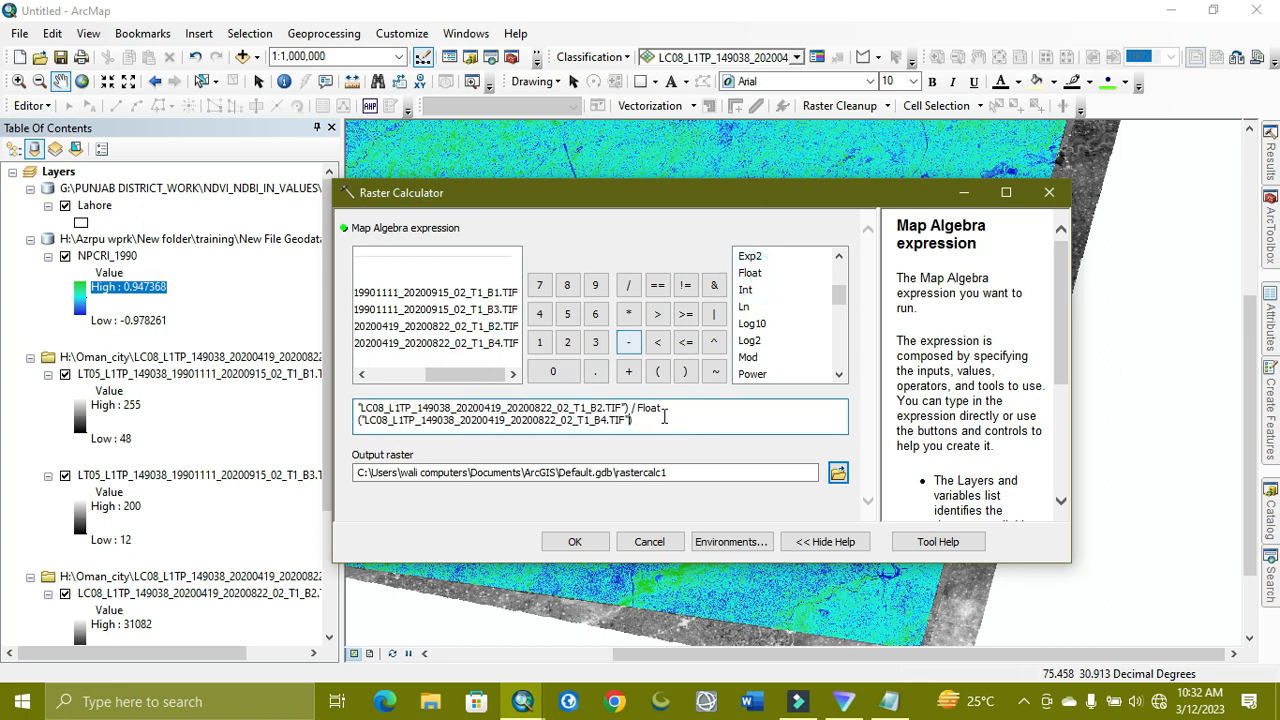
left_click(627, 373)
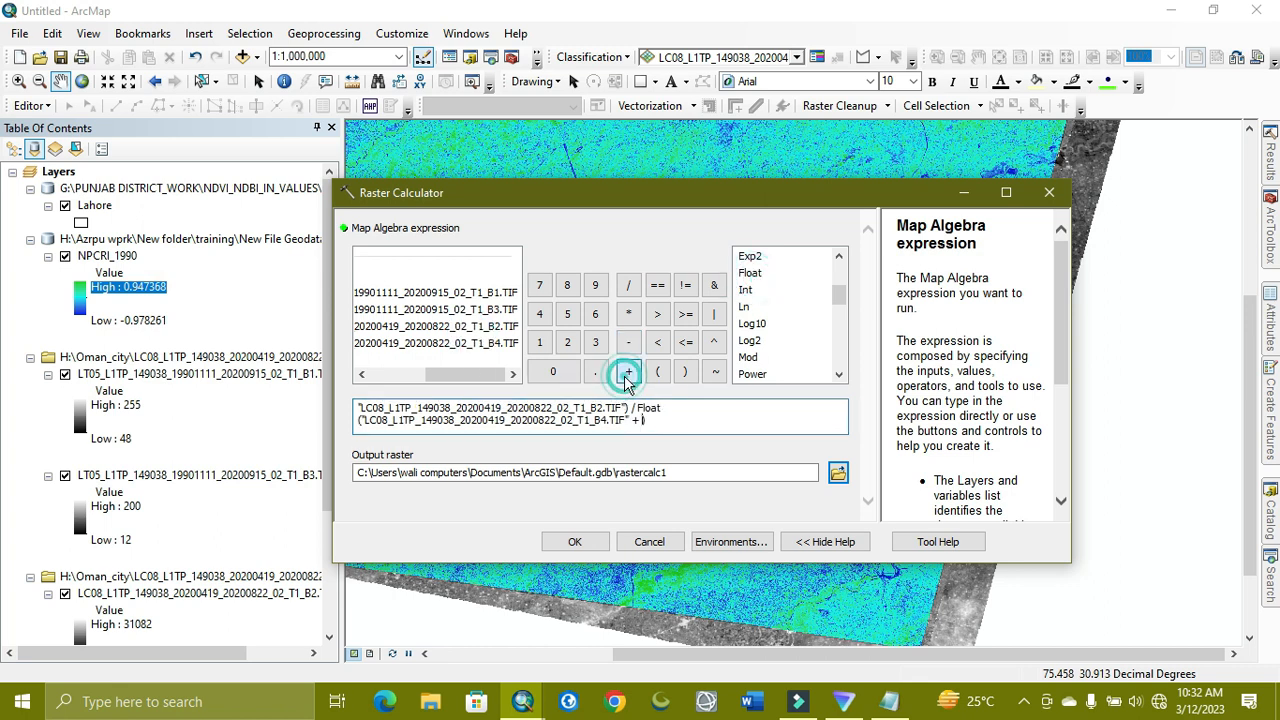
double_click(481, 326)
Name the output NPCRI_2020 in the geodatabase and paste the full formula into the expression
left_click(837, 473)
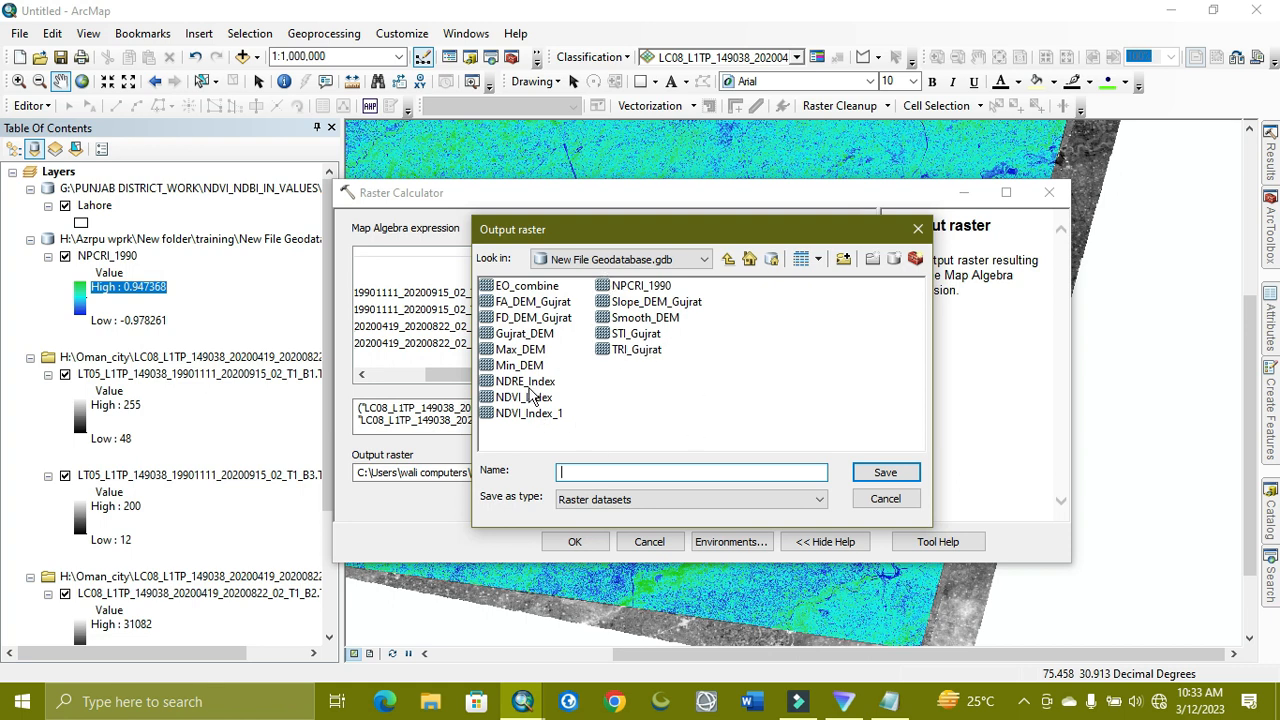
double_click(636, 288)
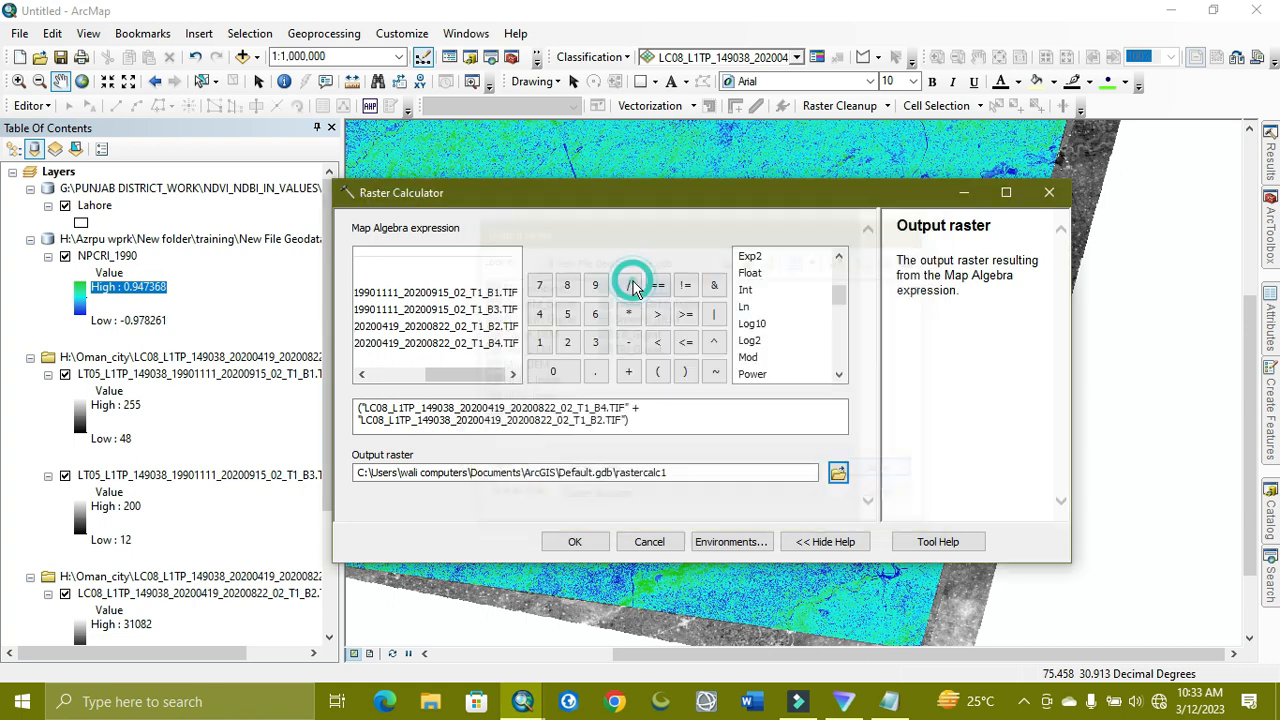
left_click(740, 497)
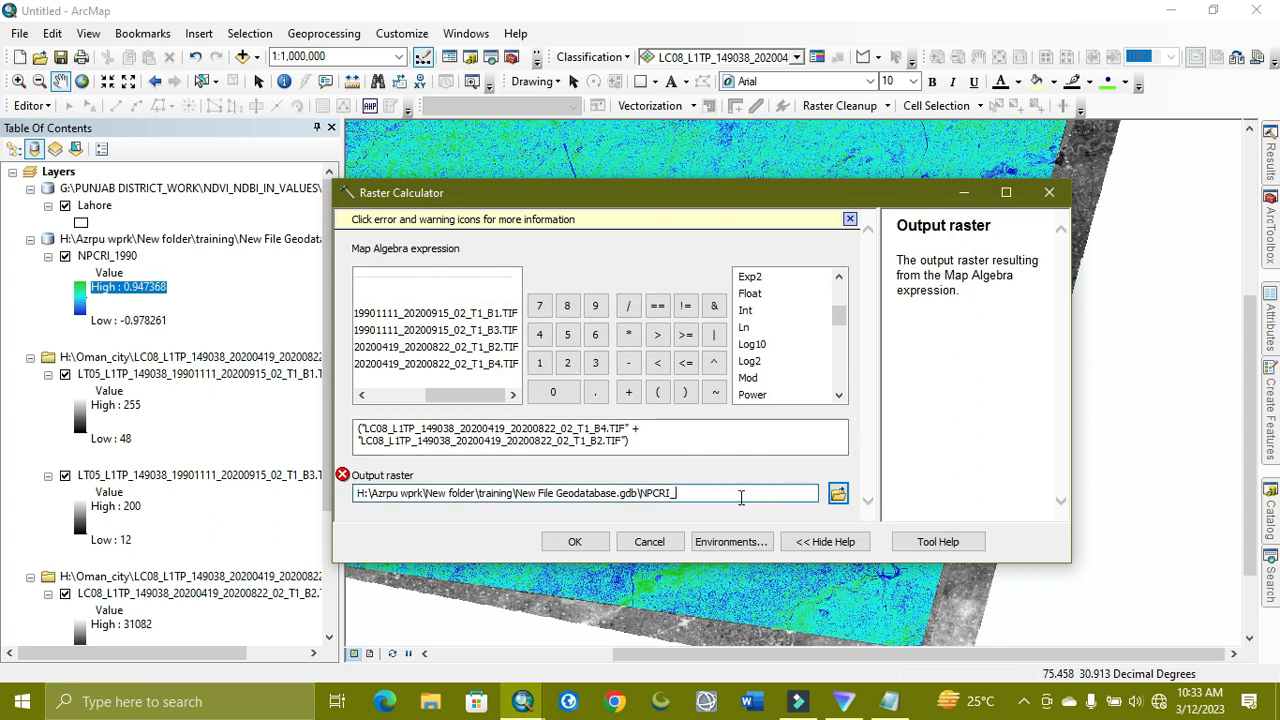
type("2000")
left_click(746, 495)
left_click(745, 444)
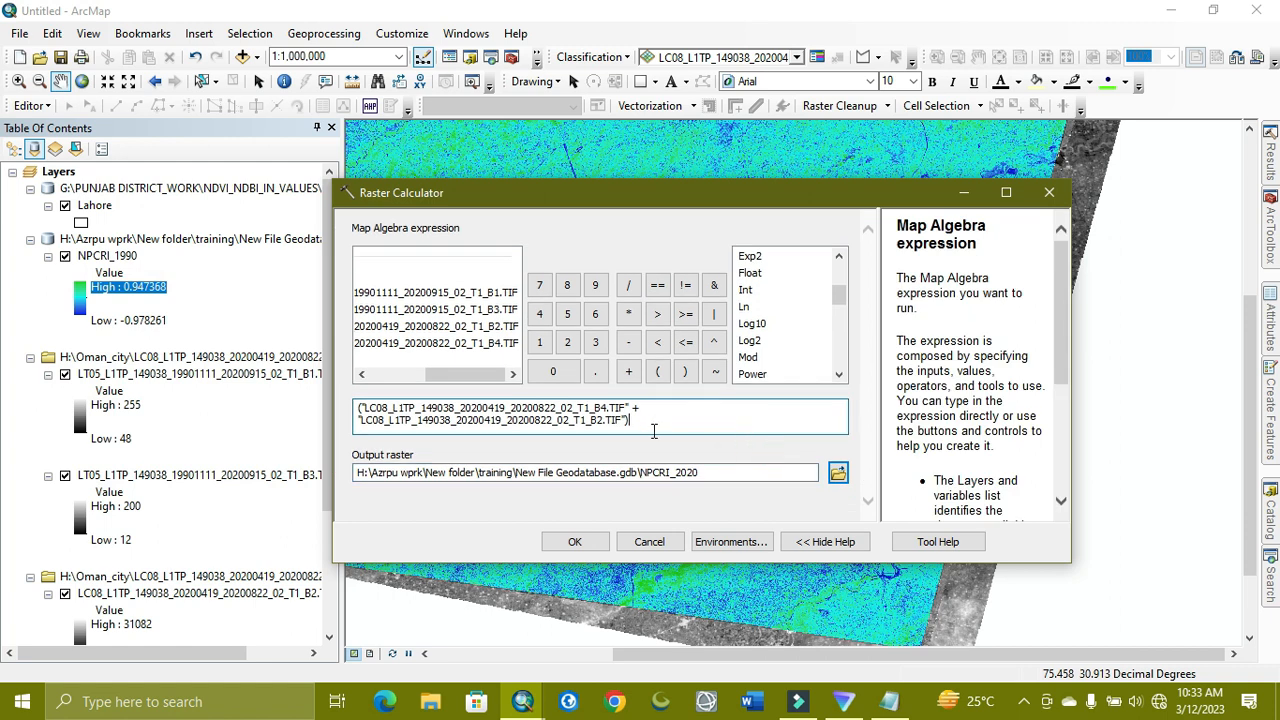
key("ctrl+a")
key("ctrl+v")
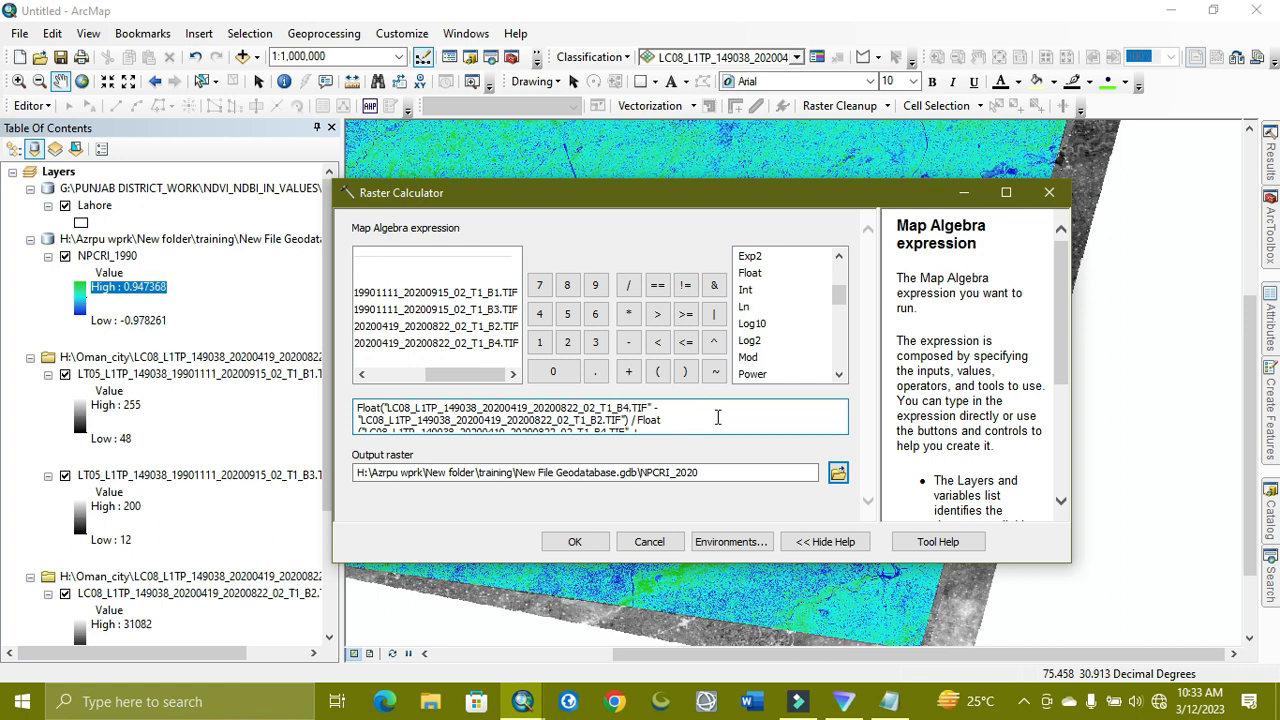
Create and display NPCRI_2020, recoloured with the yellow-green to dark-blue ramp
left_click(585, 545)
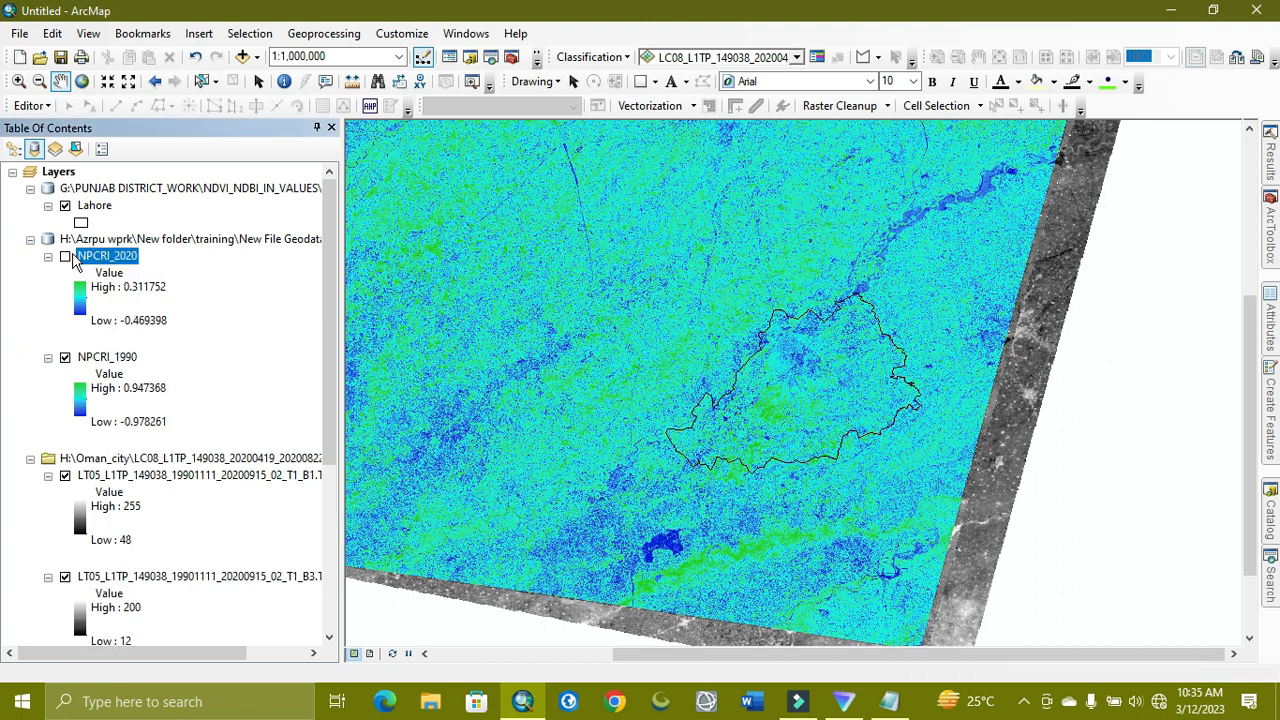
left_click(64, 259)
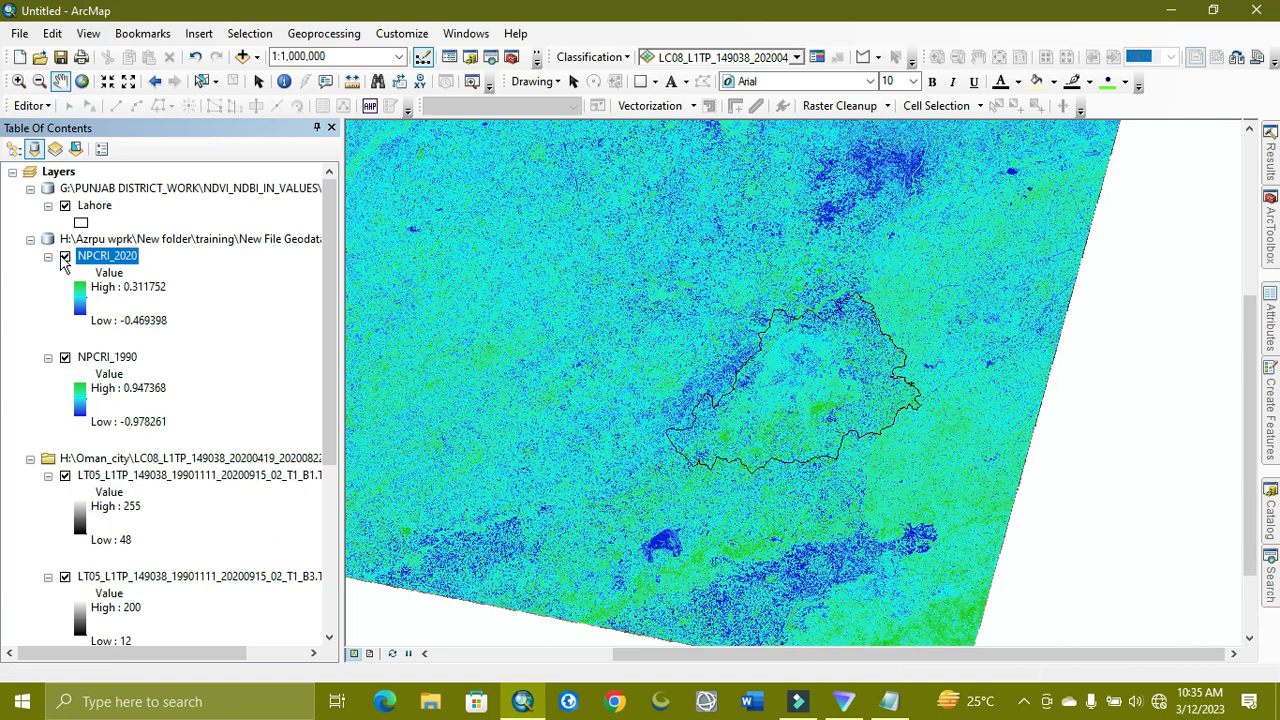
left_click(78, 298)
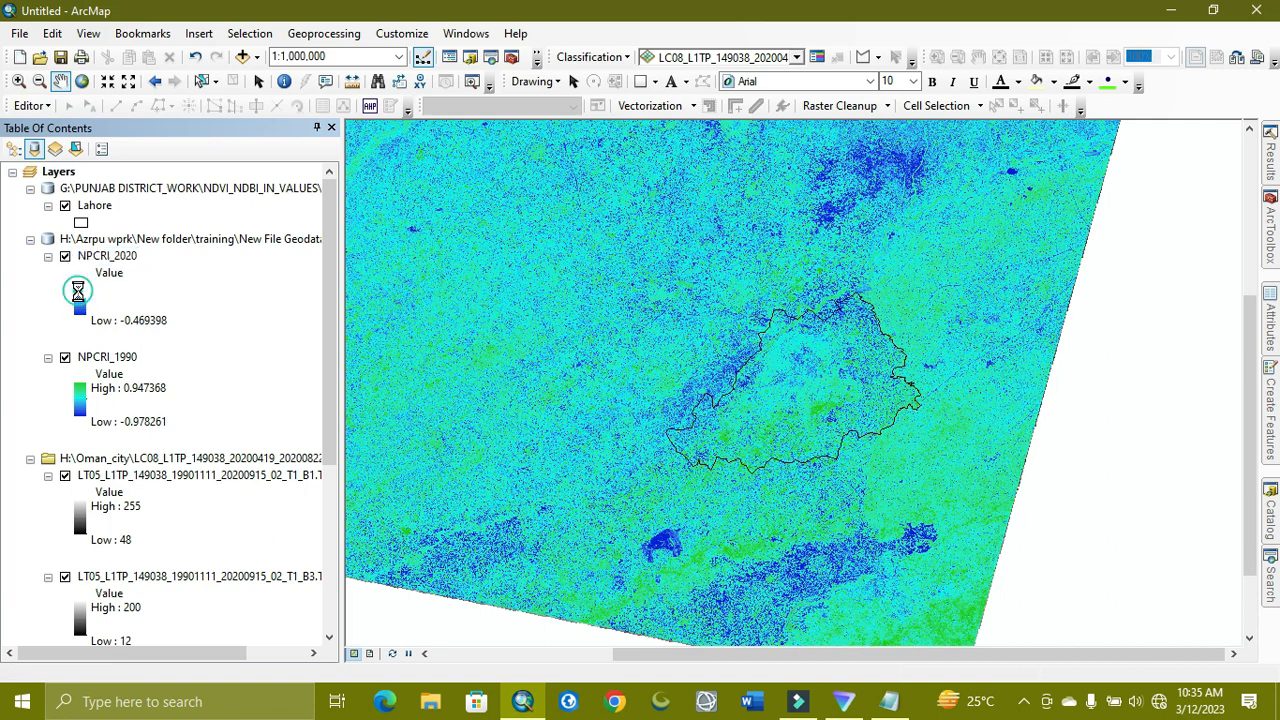
left_click(152, 355)
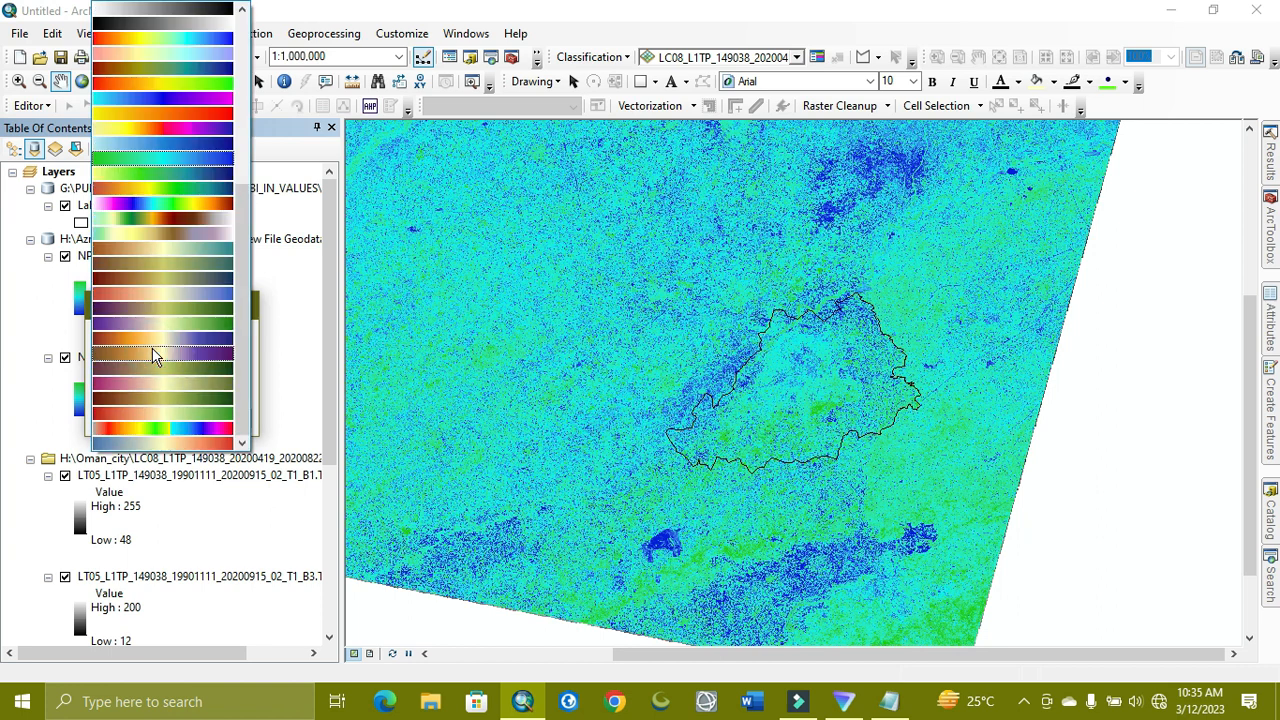
left_click(153, 174)
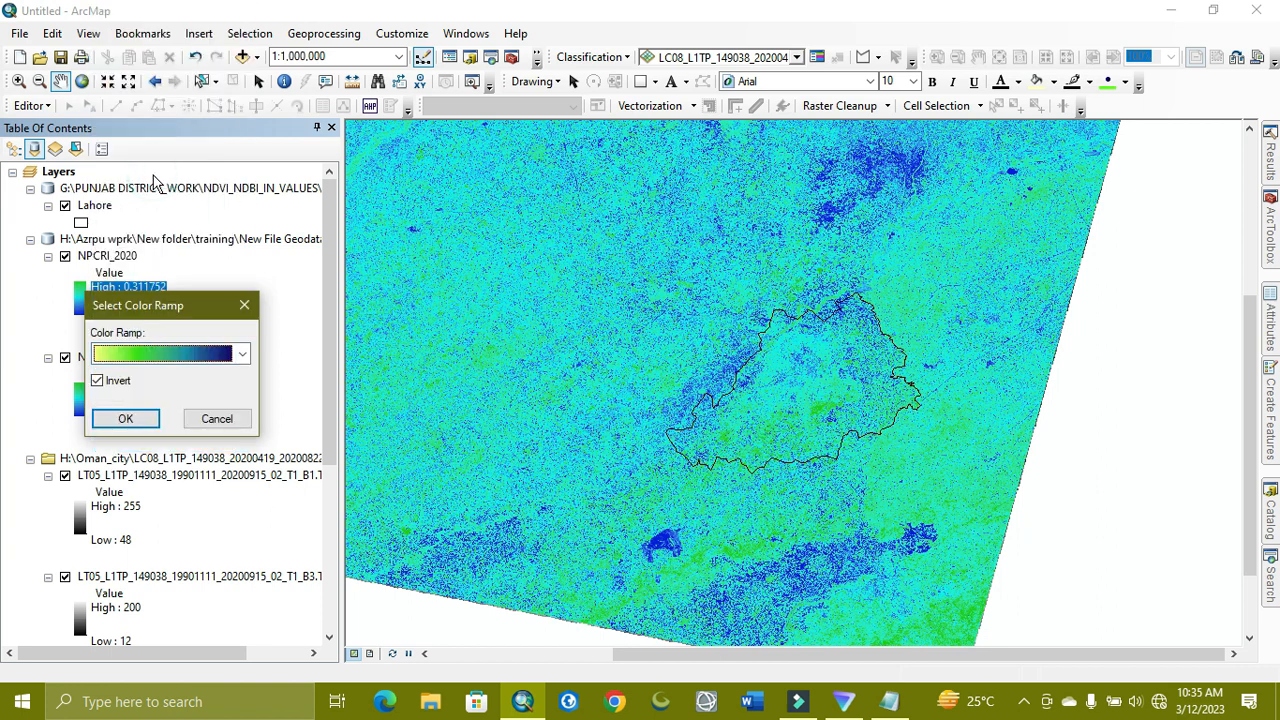
left_click(241, 355)
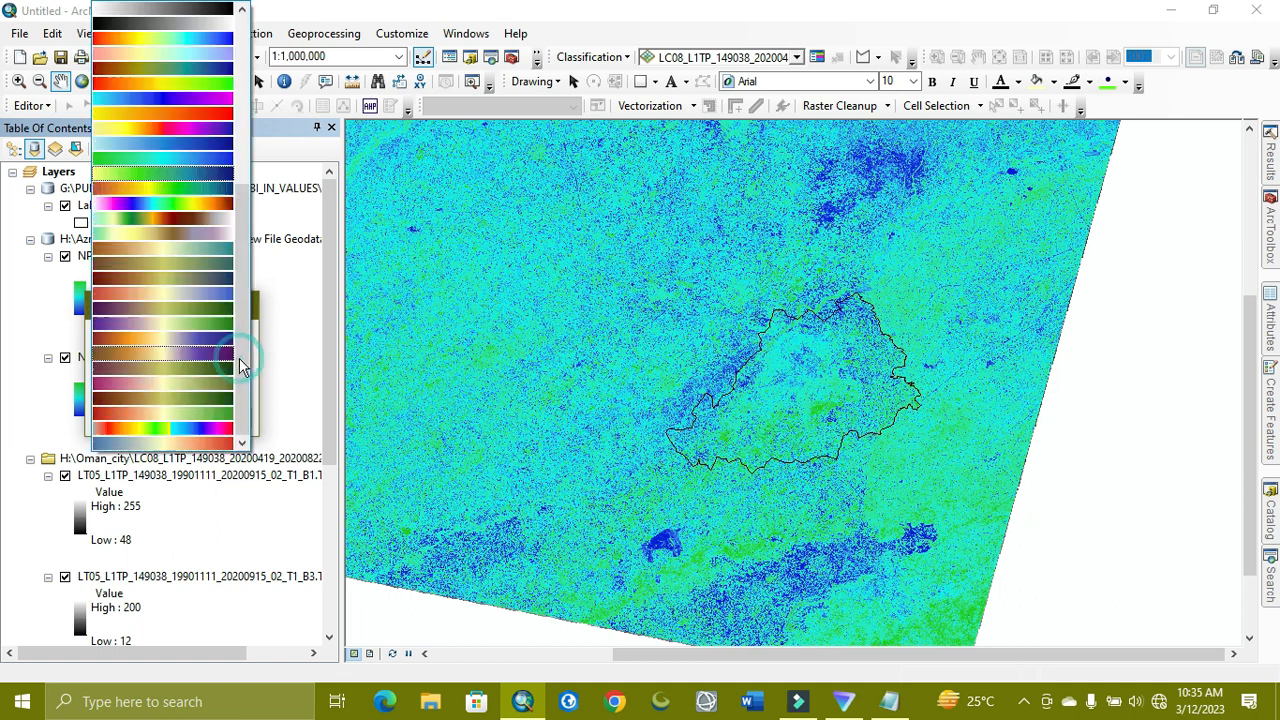
left_click(121, 174)
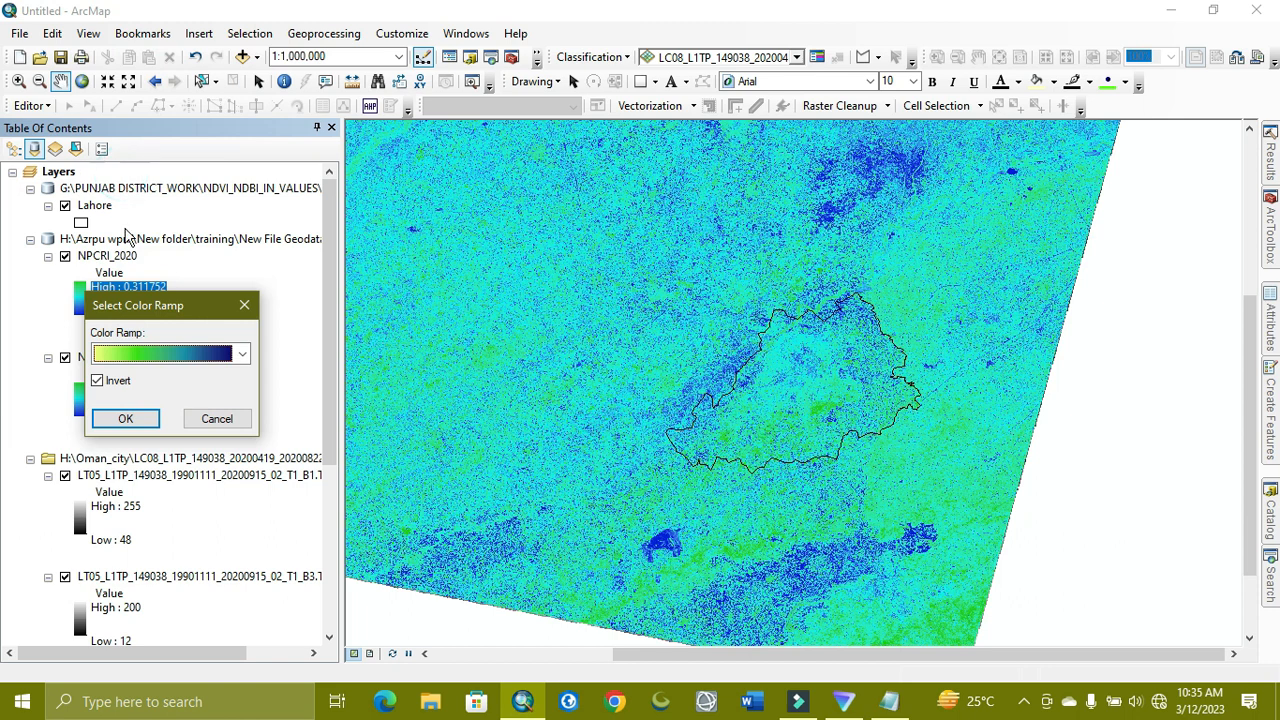
left_click(121, 418)
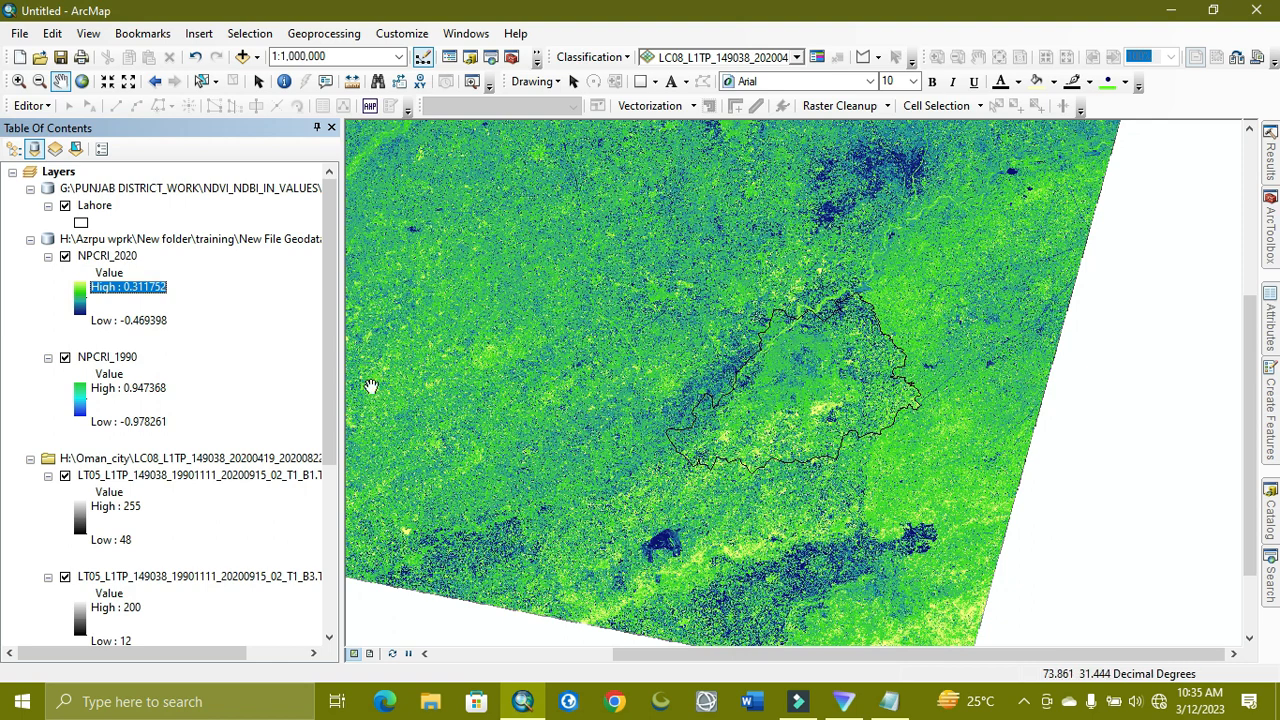
Apply the same yellow-green to dark-blue colour ramp to NPCRI_1990
double_click(85, 402)
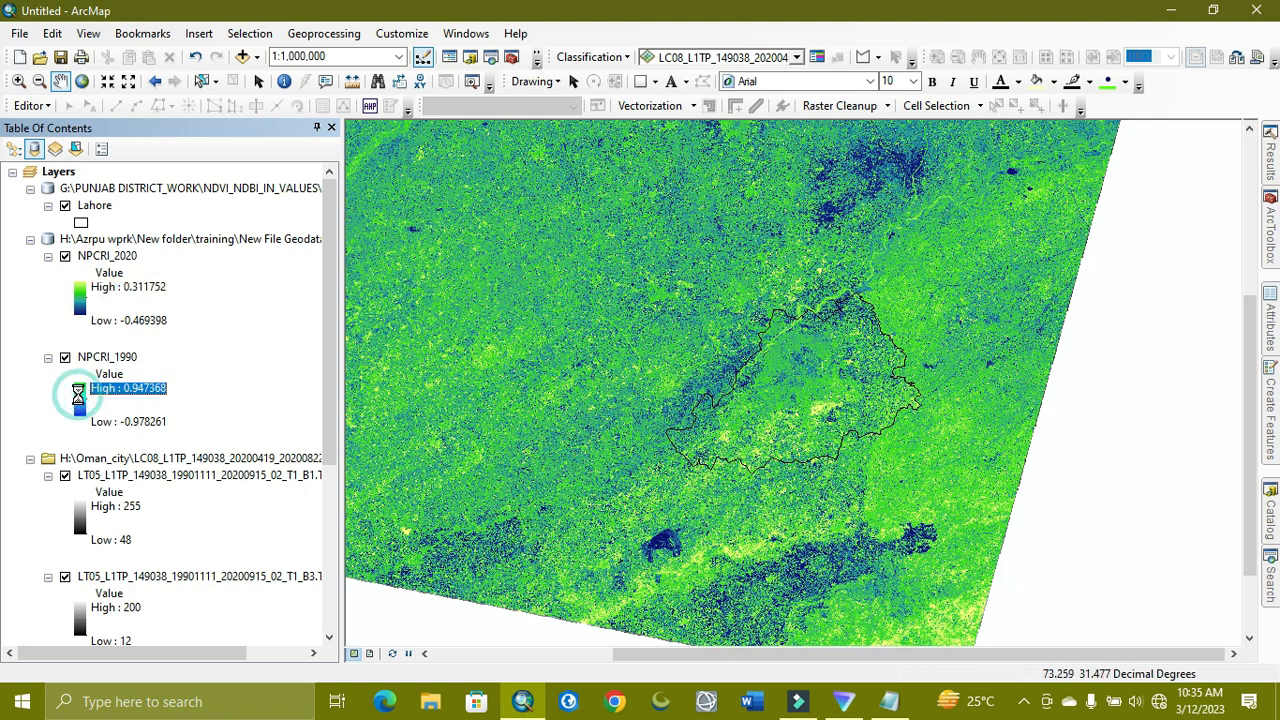
left_click(228, 460)
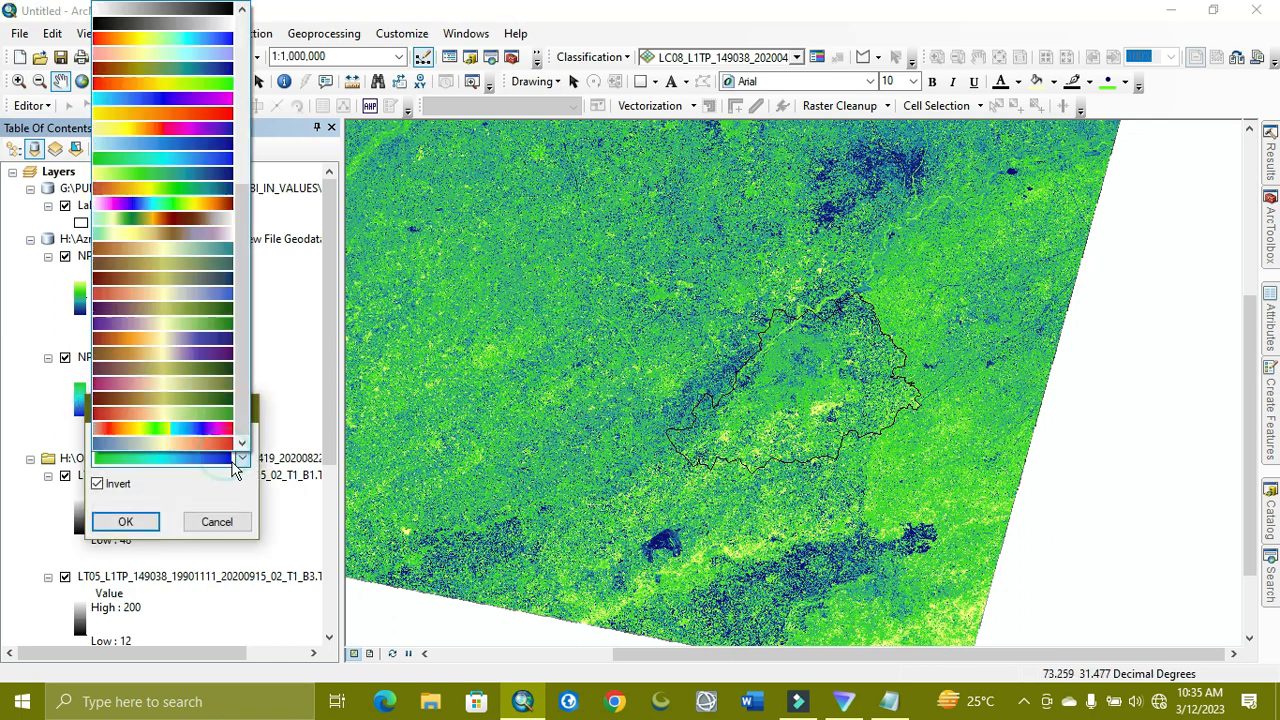
left_click(107, 173)
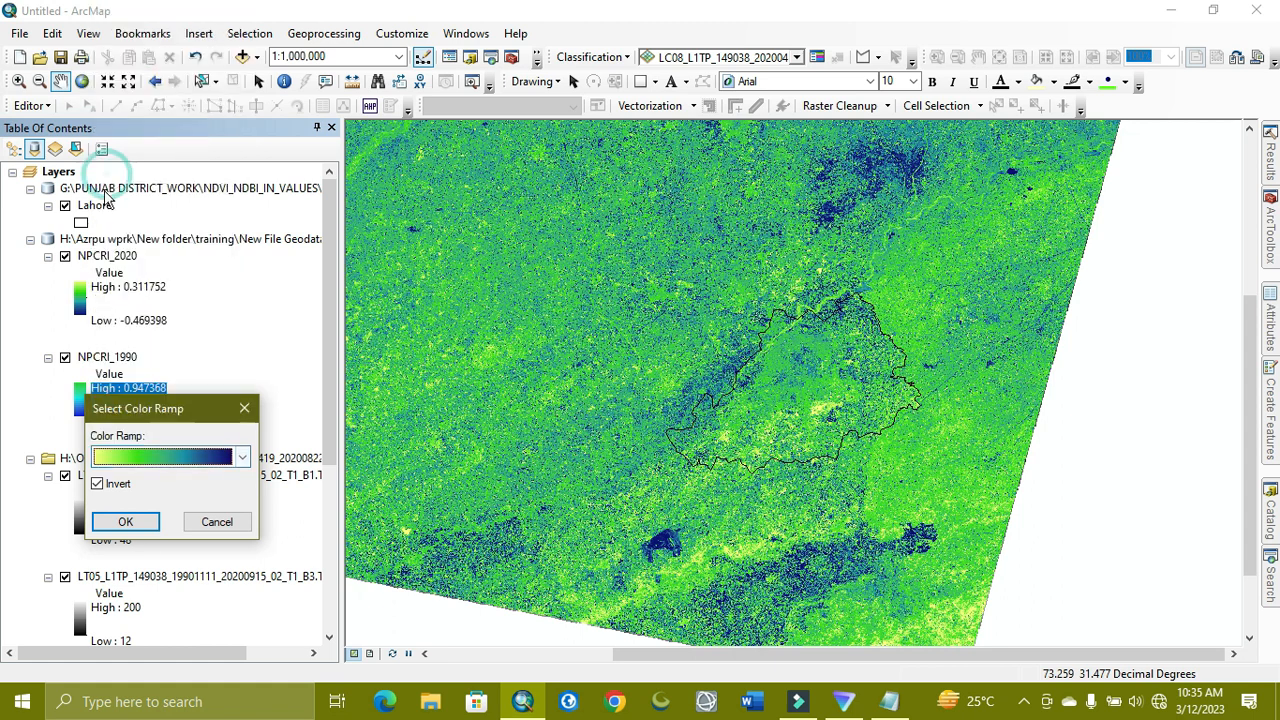
left_click(125, 522)
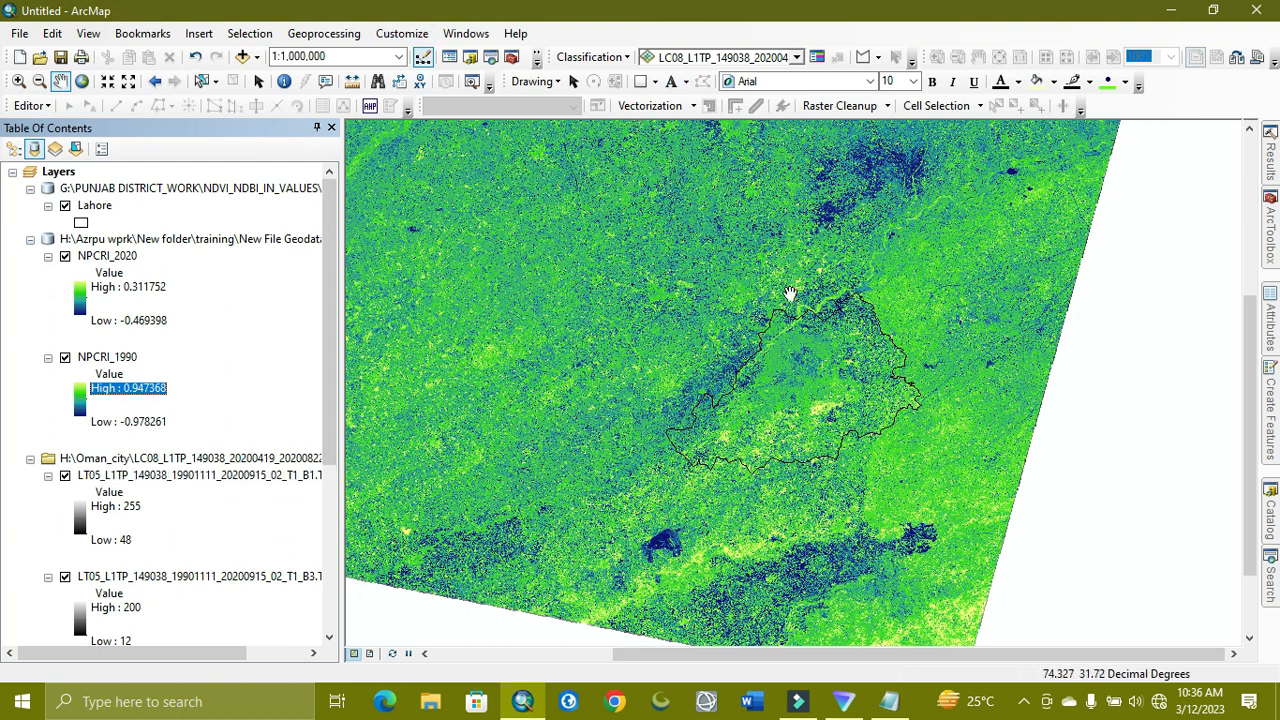
Search for 'extract by mask' and launch the Extract by Mask (Spatial Analyst) tool
left_click(1272, 562)
left_click_drag(1100, 196, 918, 205)
type("extract by mask")
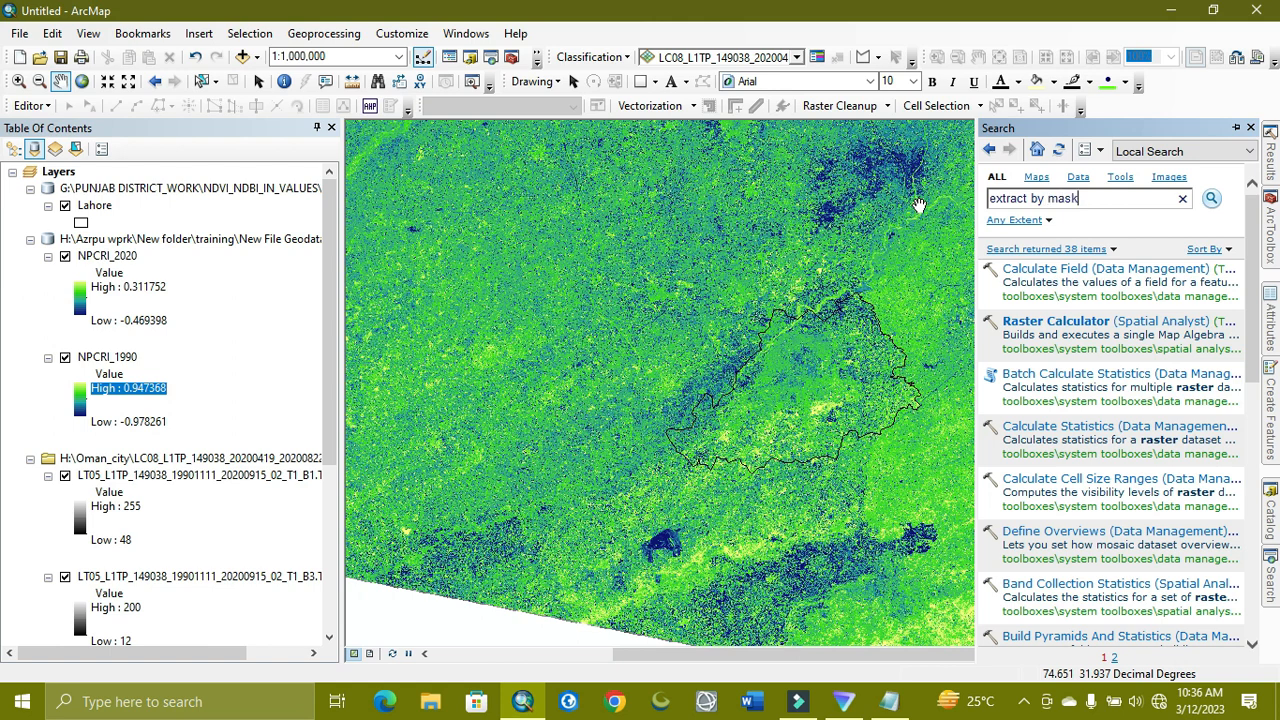
key("Return")
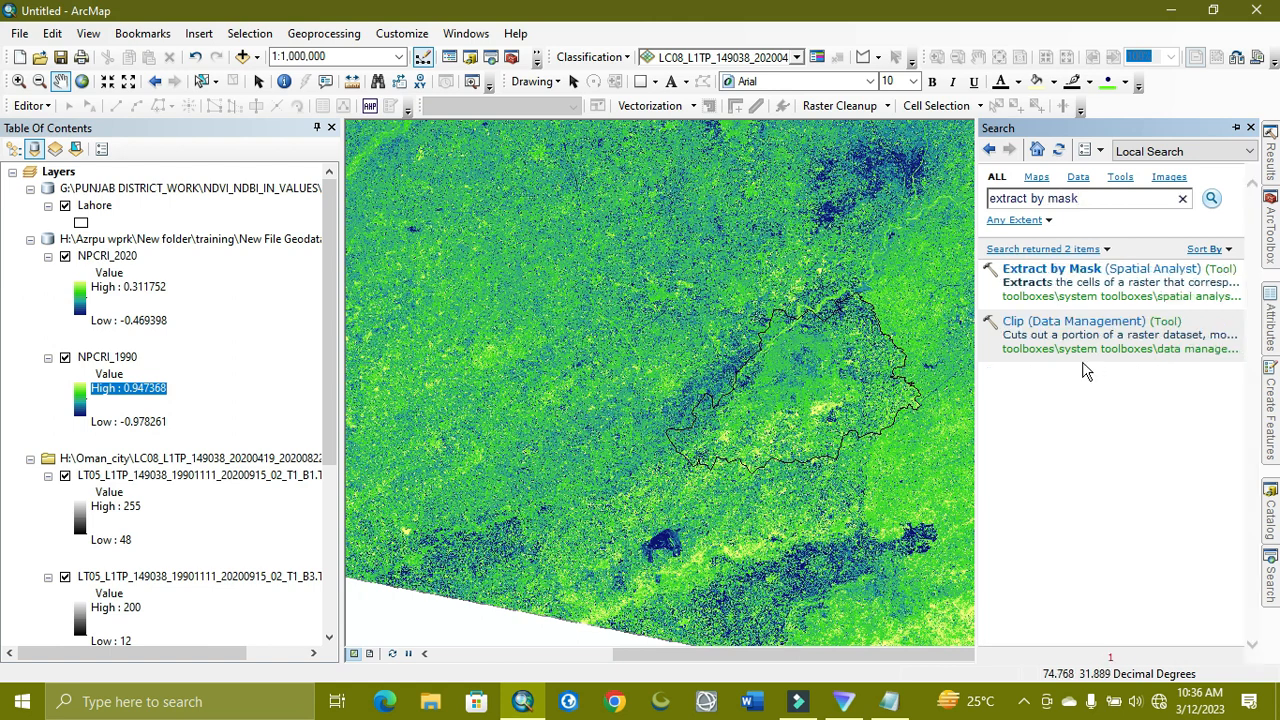
left_click(1065, 274)
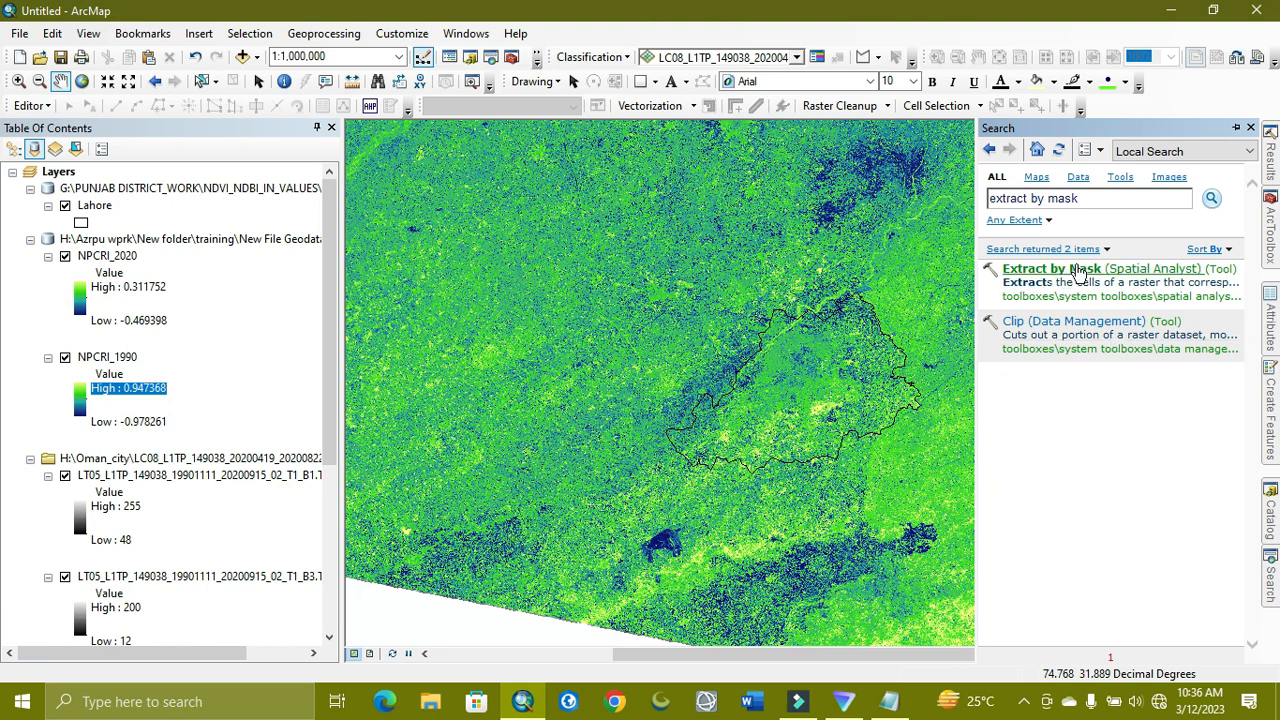
left_click(1068, 270)
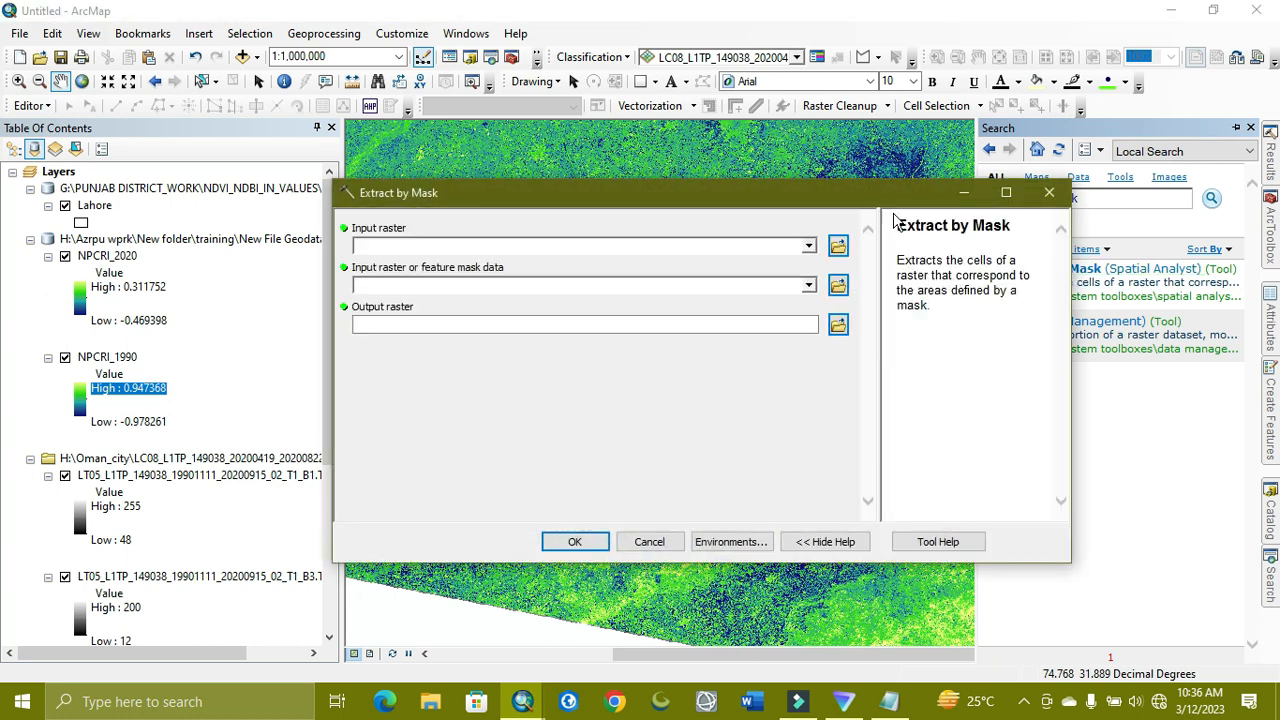
Extract NPCRI_1990 with the Lahore mask into Lahore_NPCRI_1990 in the New File Geodatabase
left_click(808, 247)
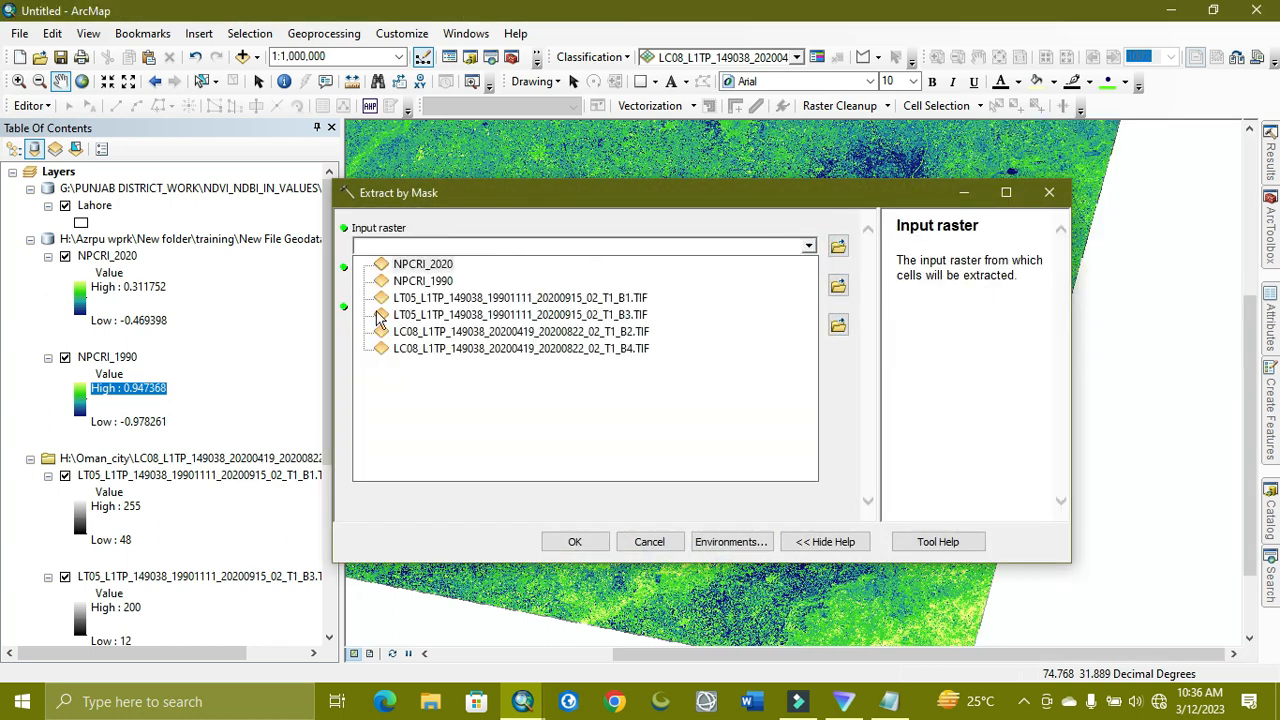
left_click(424, 283)
left_click(808, 285)
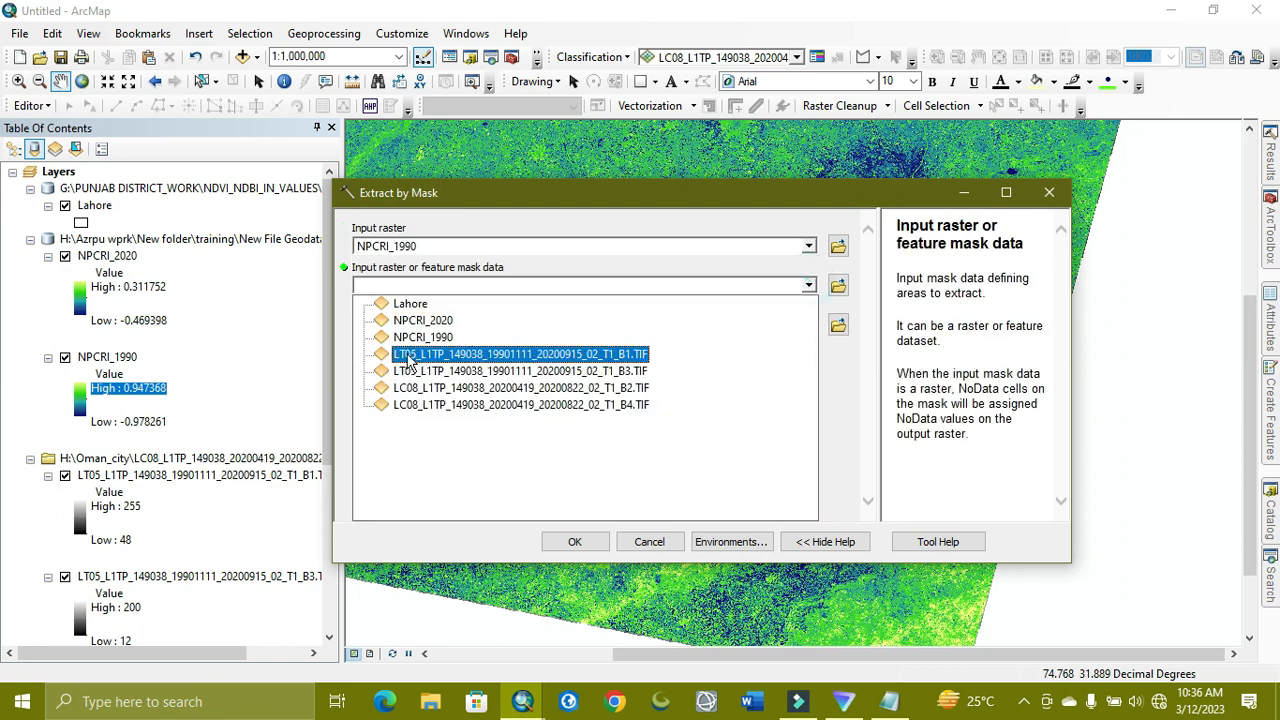
left_click(410, 303)
left_click(838, 324)
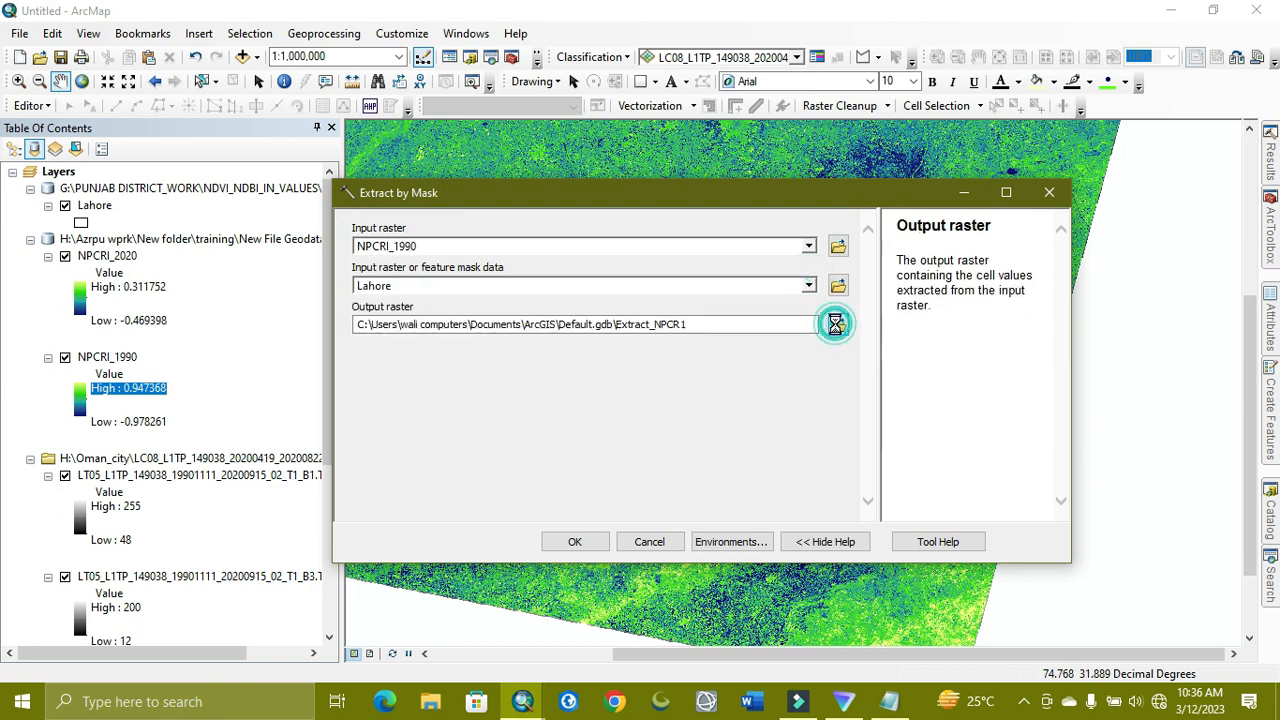
left_click(638, 290)
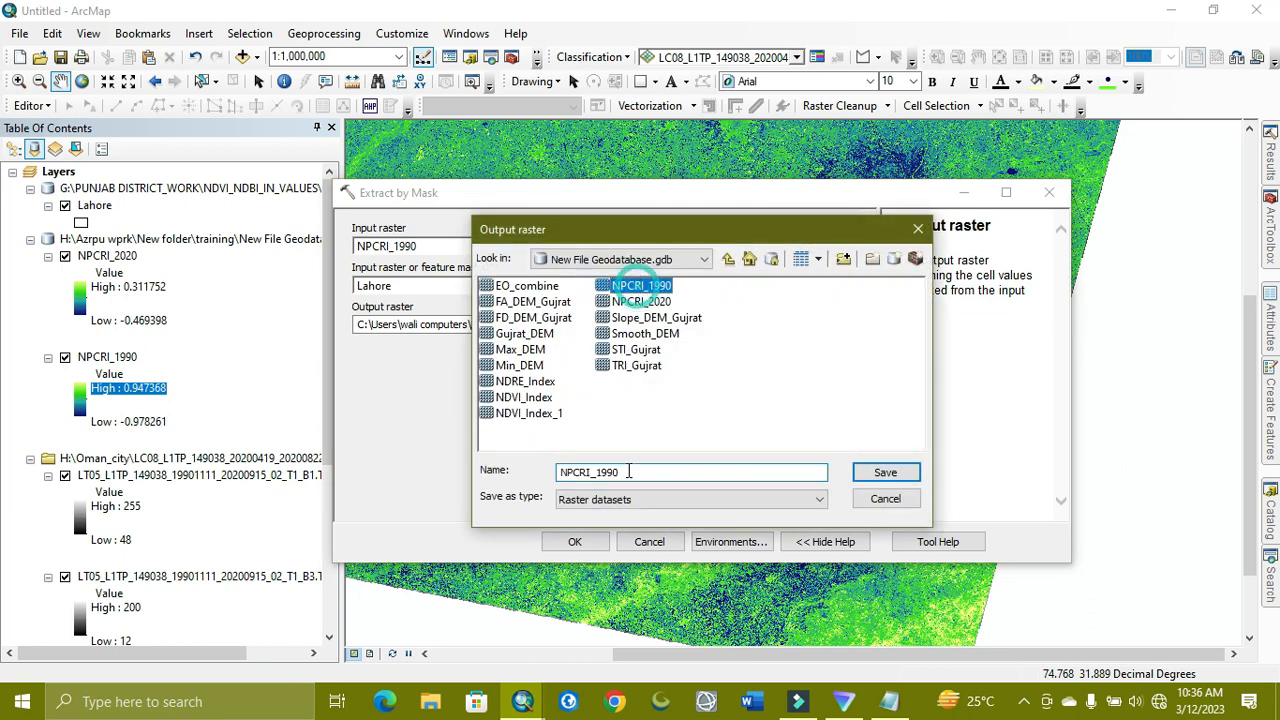
left_click(650, 476)
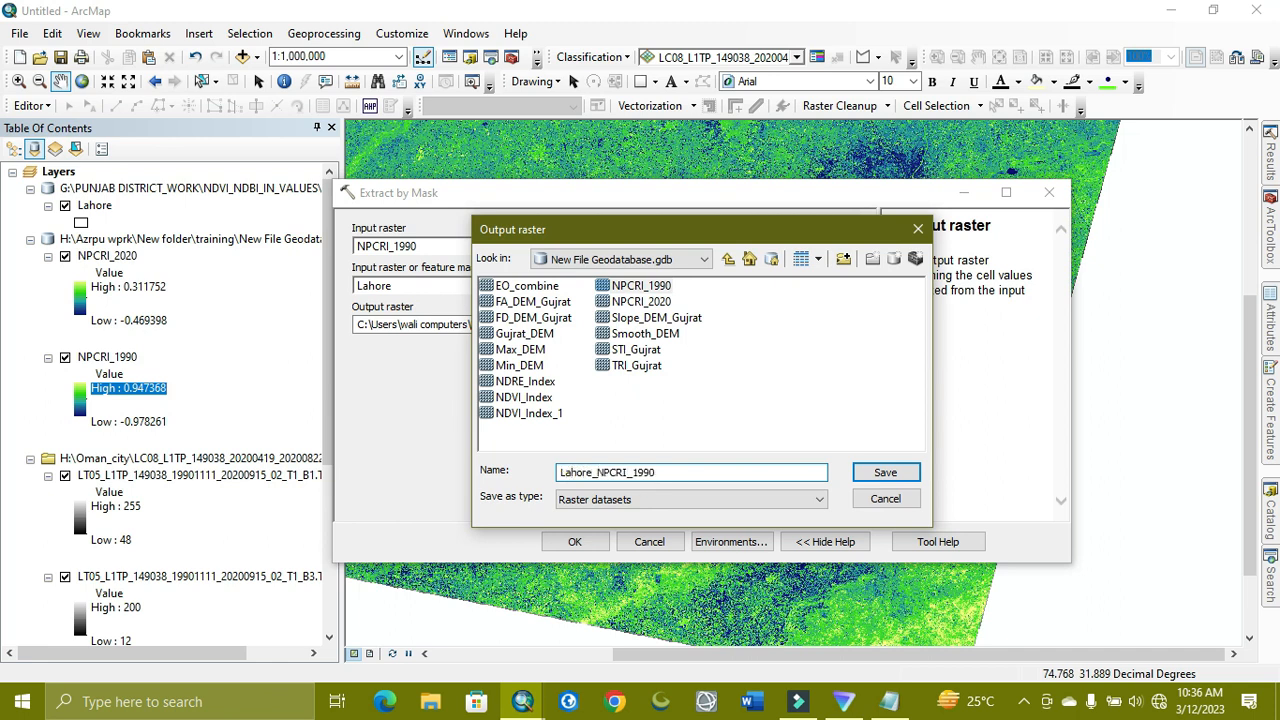
left_click(876, 472)
left_click(573, 541)
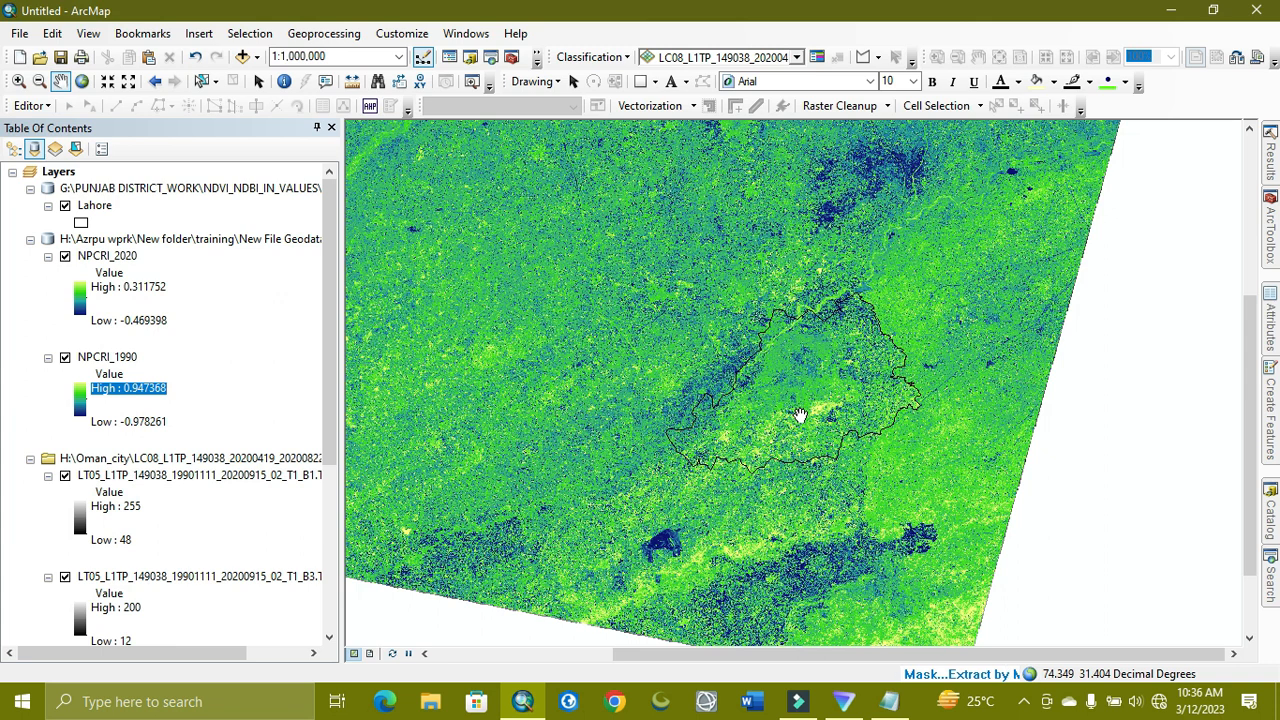
left_click(1270, 572)
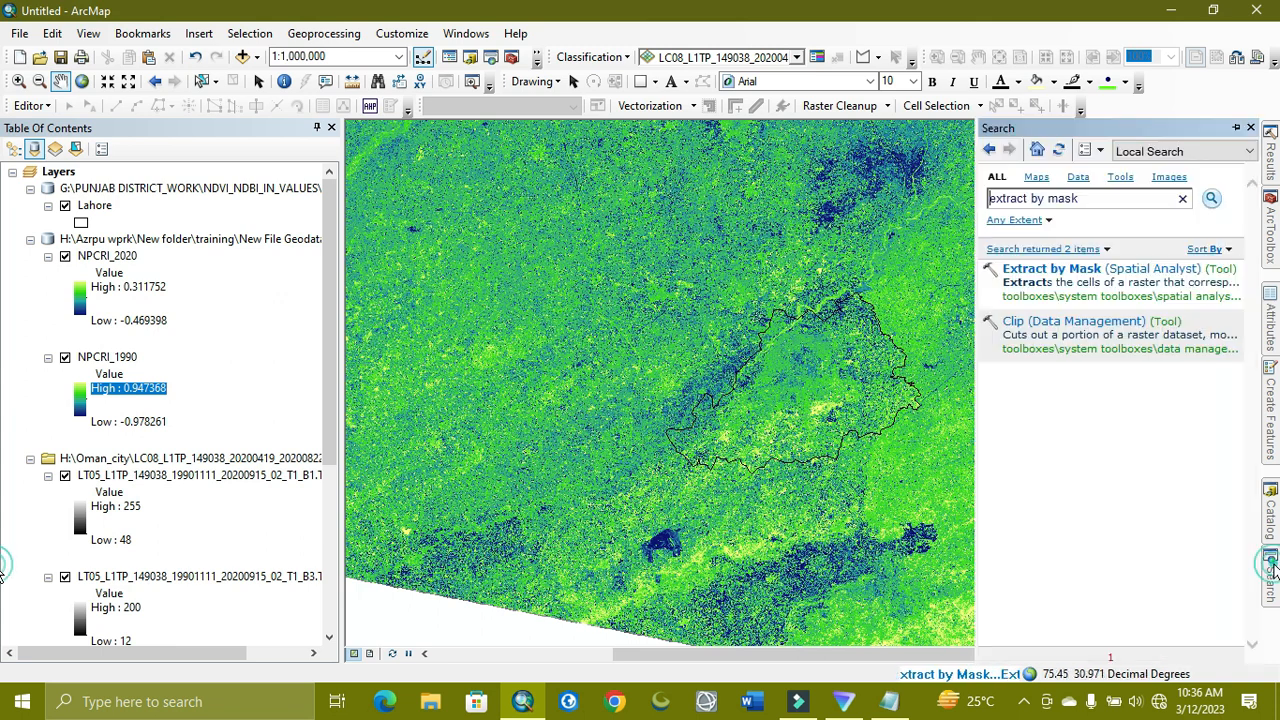
Extract NPCRI_2020 with the Lahore mask into Lahore_NPCRI_2020 in the same geodatabase
left_click(1066, 271)
left_click(808, 246)
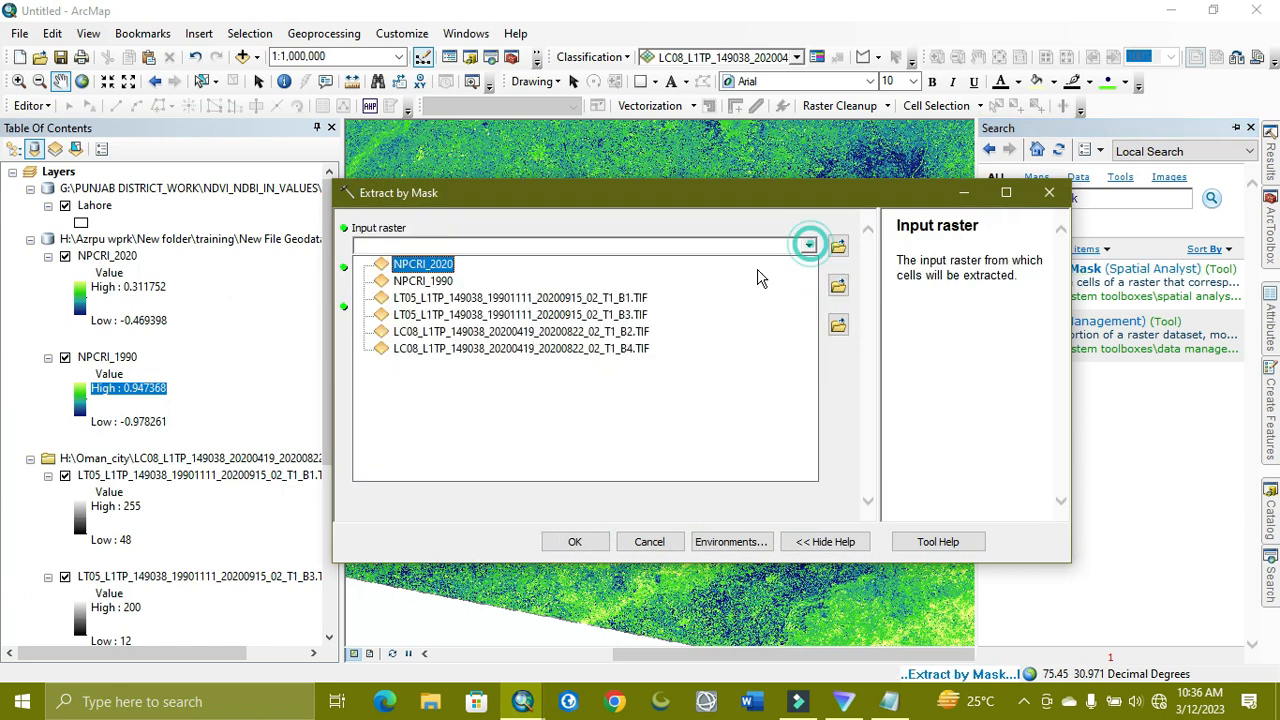
left_click(418, 263)
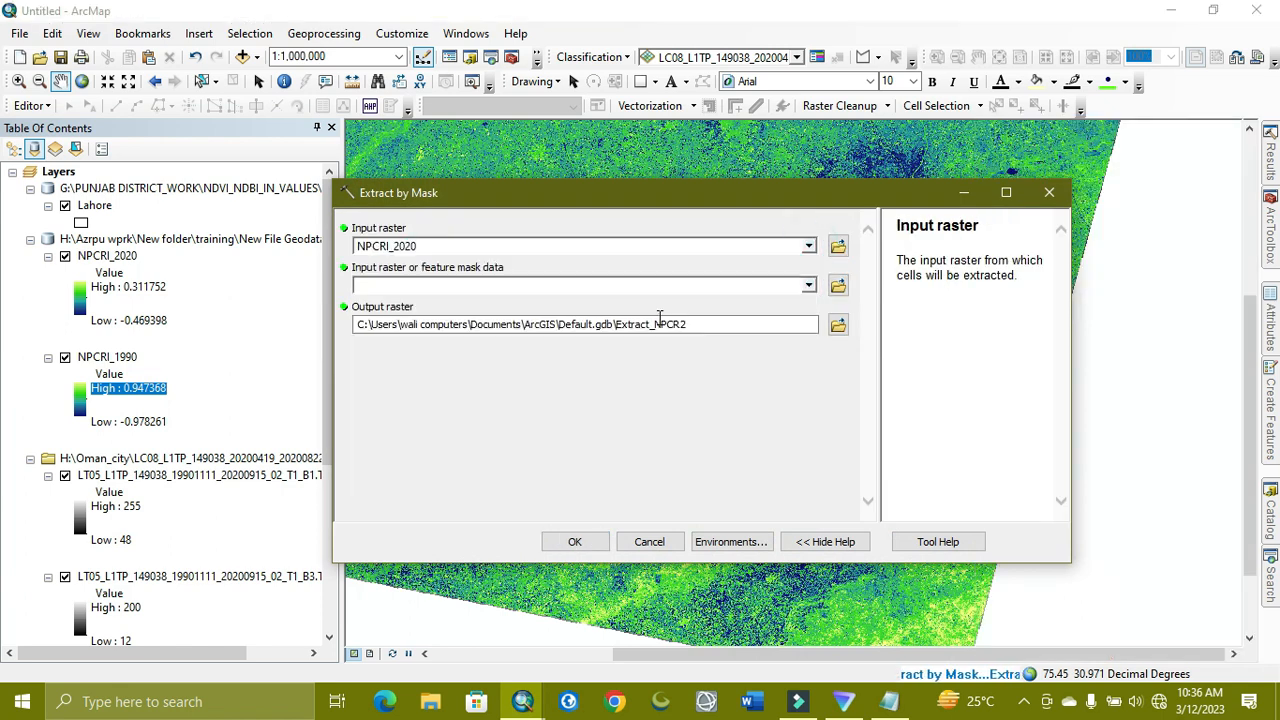
left_click(808, 287)
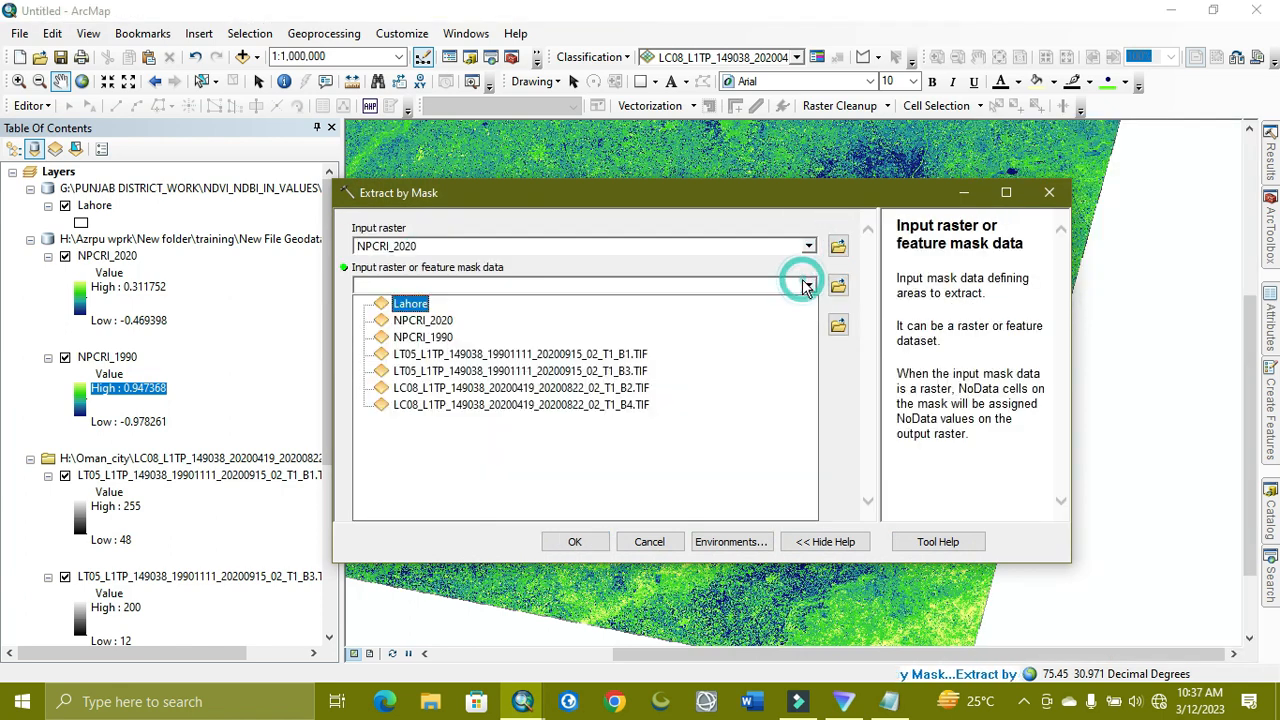
left_click(400, 305)
left_click(835, 333)
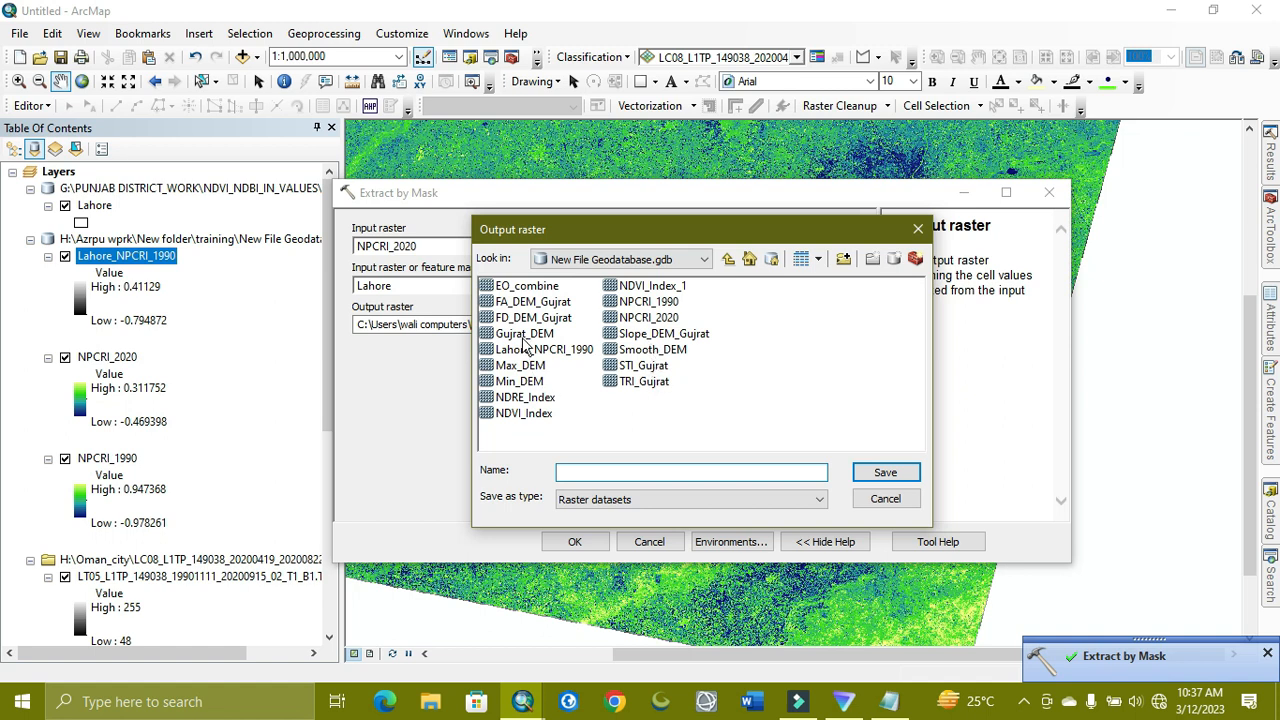
left_click(530, 350)
left_click(702, 473)
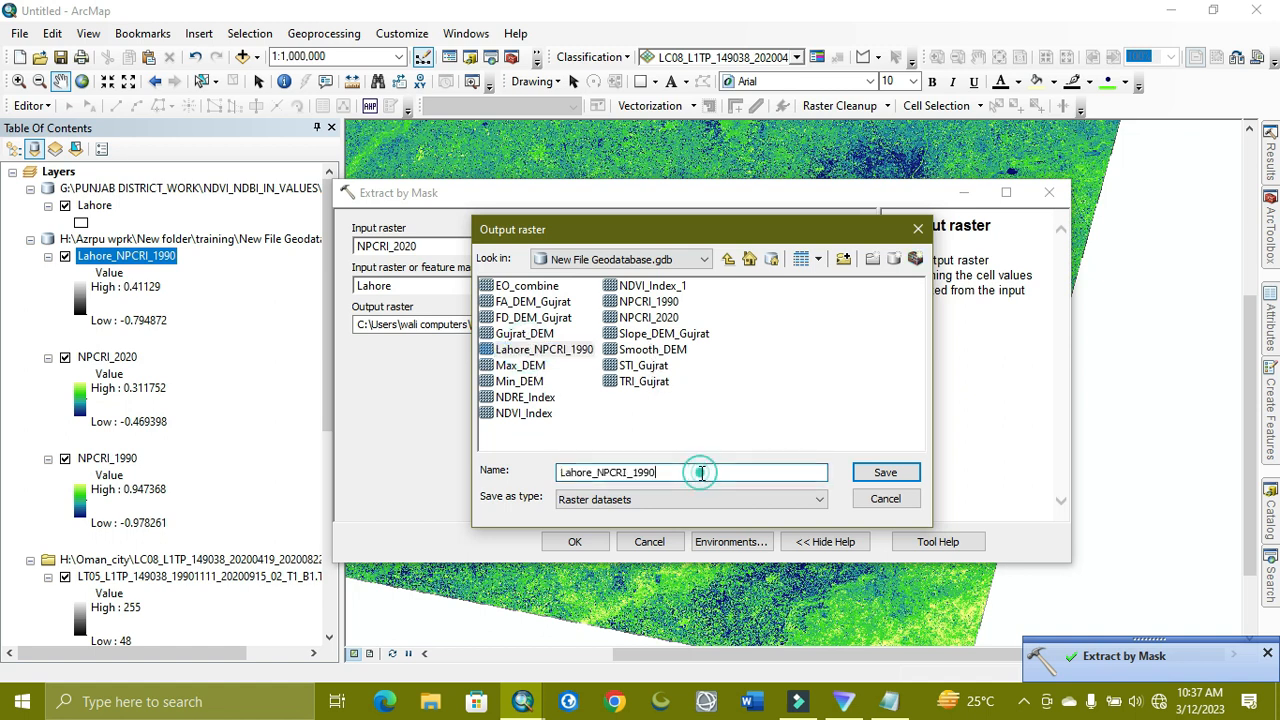
key("BackSpace")
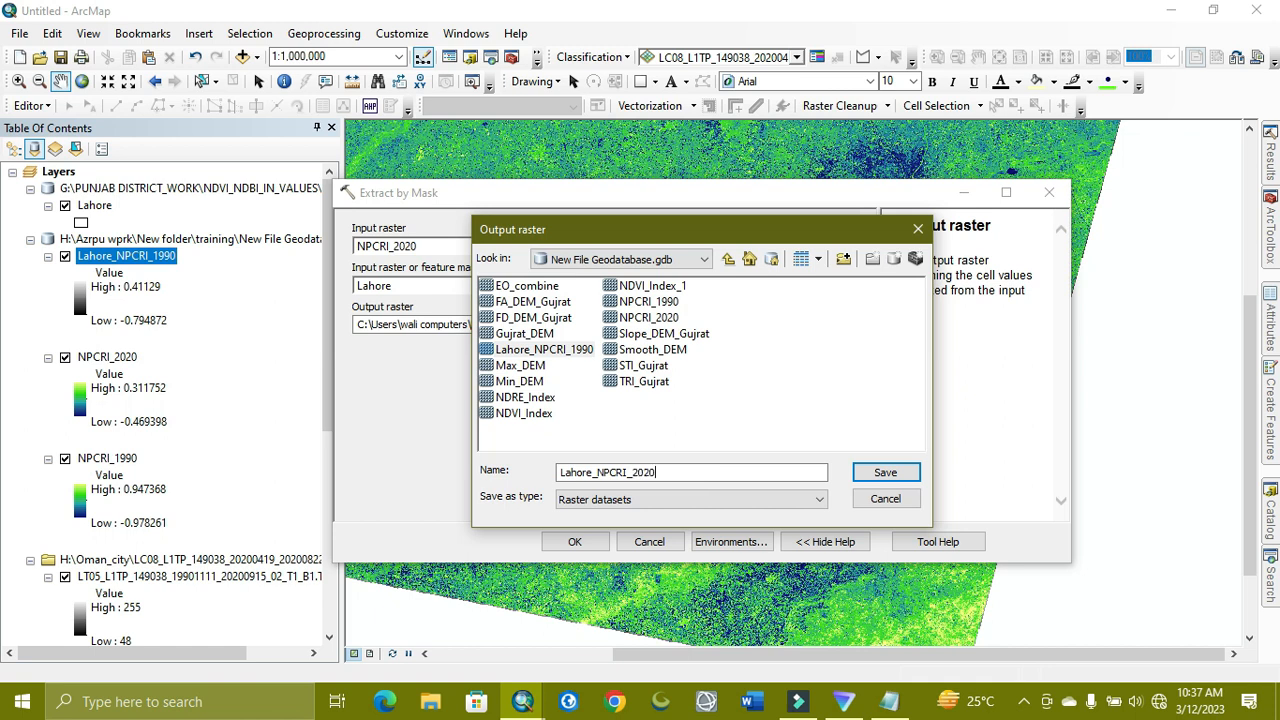
left_click(886, 472)
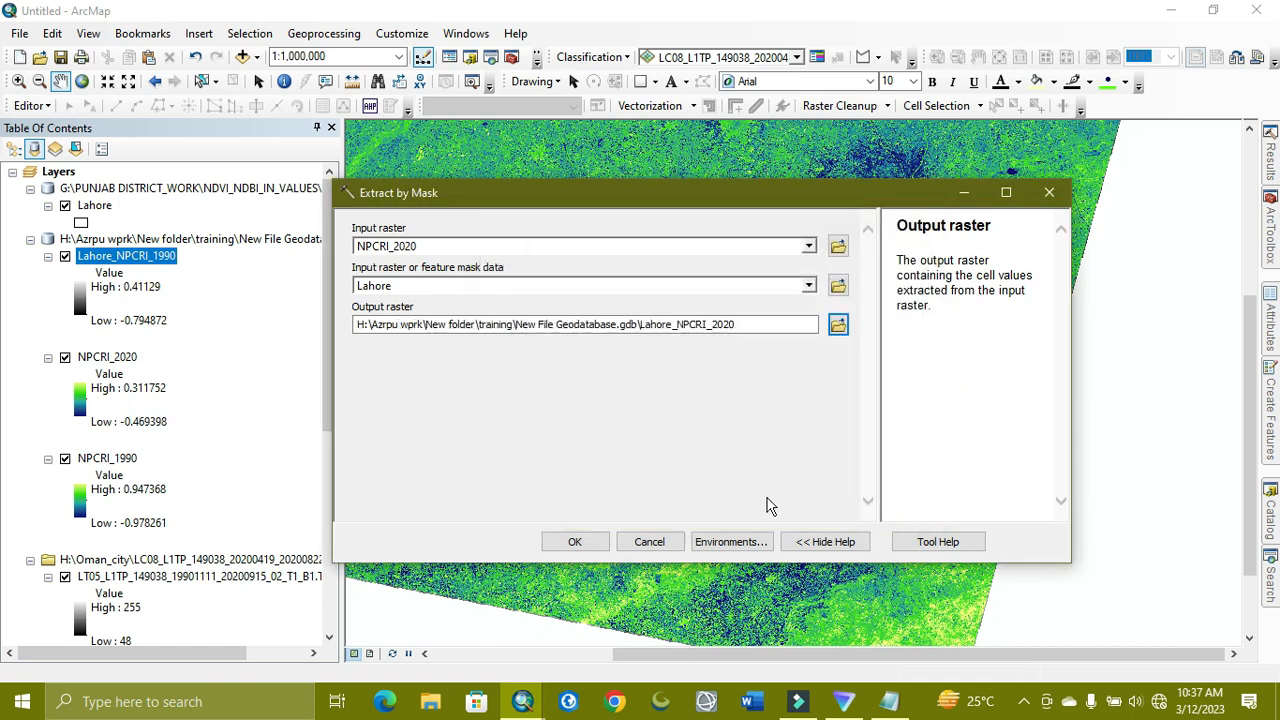
left_click(598, 543)
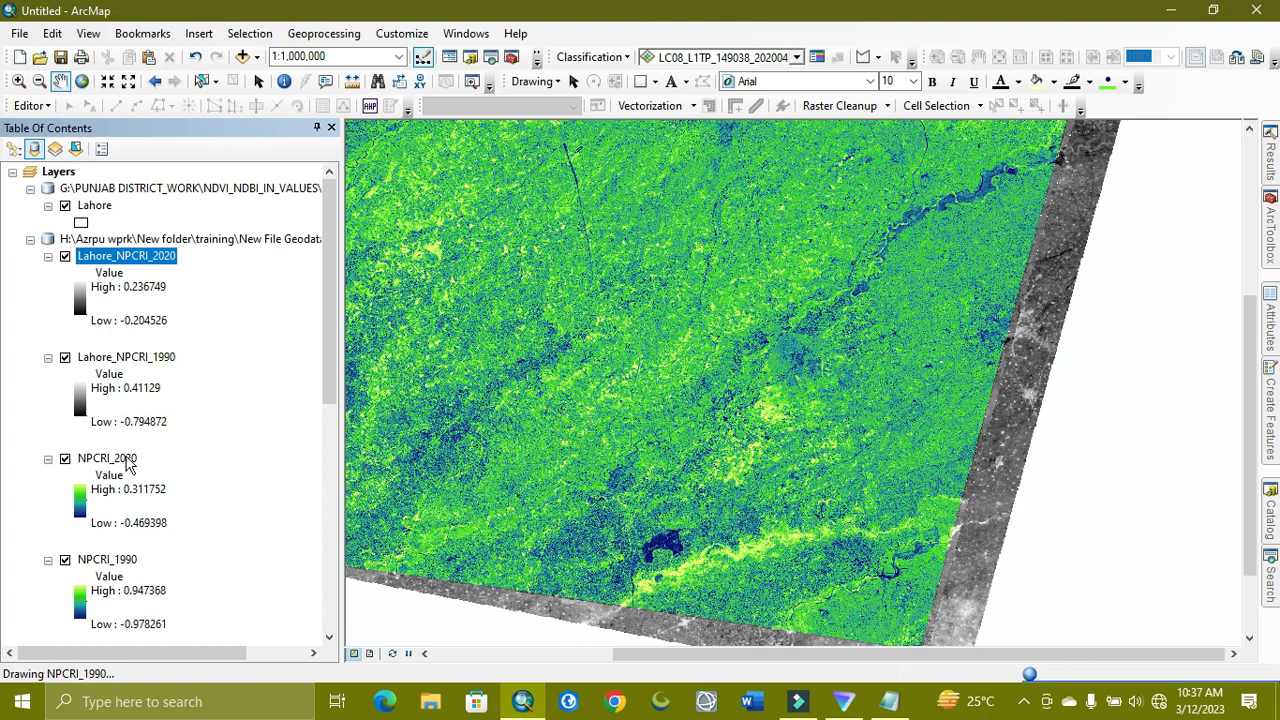
Remove the unclipped NPCRI_2020 and NPCRI_1990 layers from the map
left_click(128, 459)
key("shift+Down")
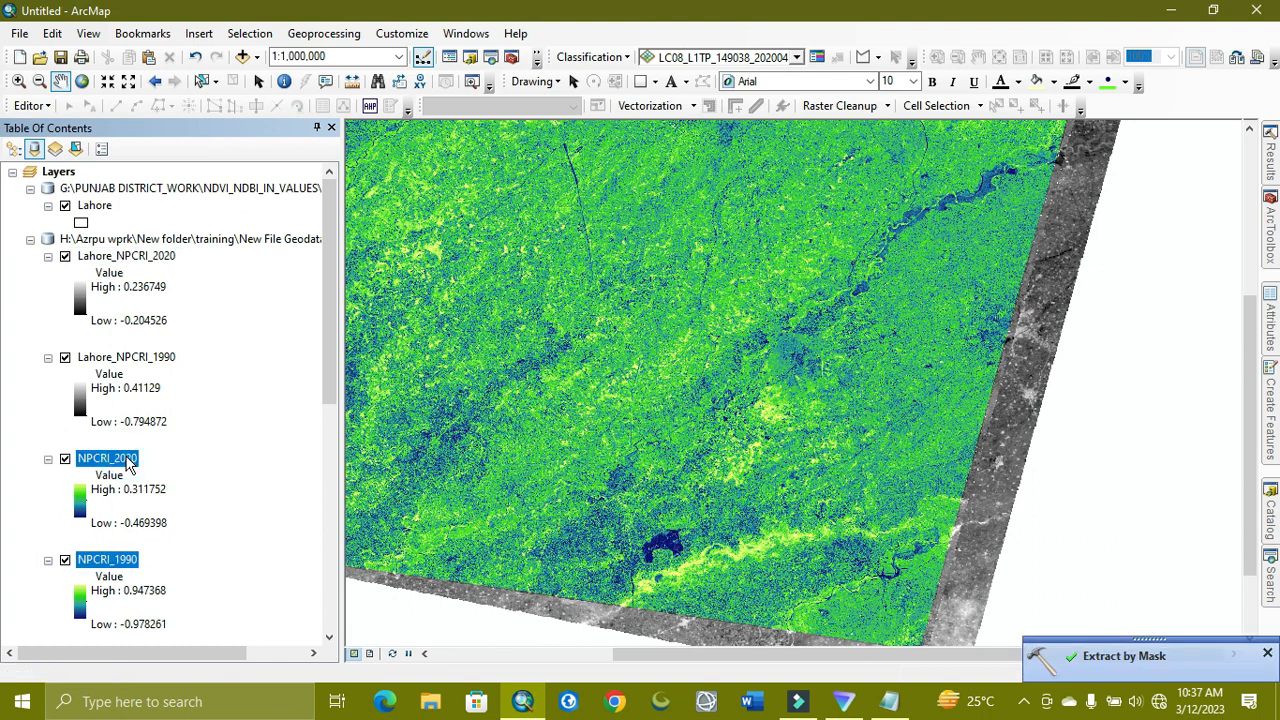
right_click(128, 461)
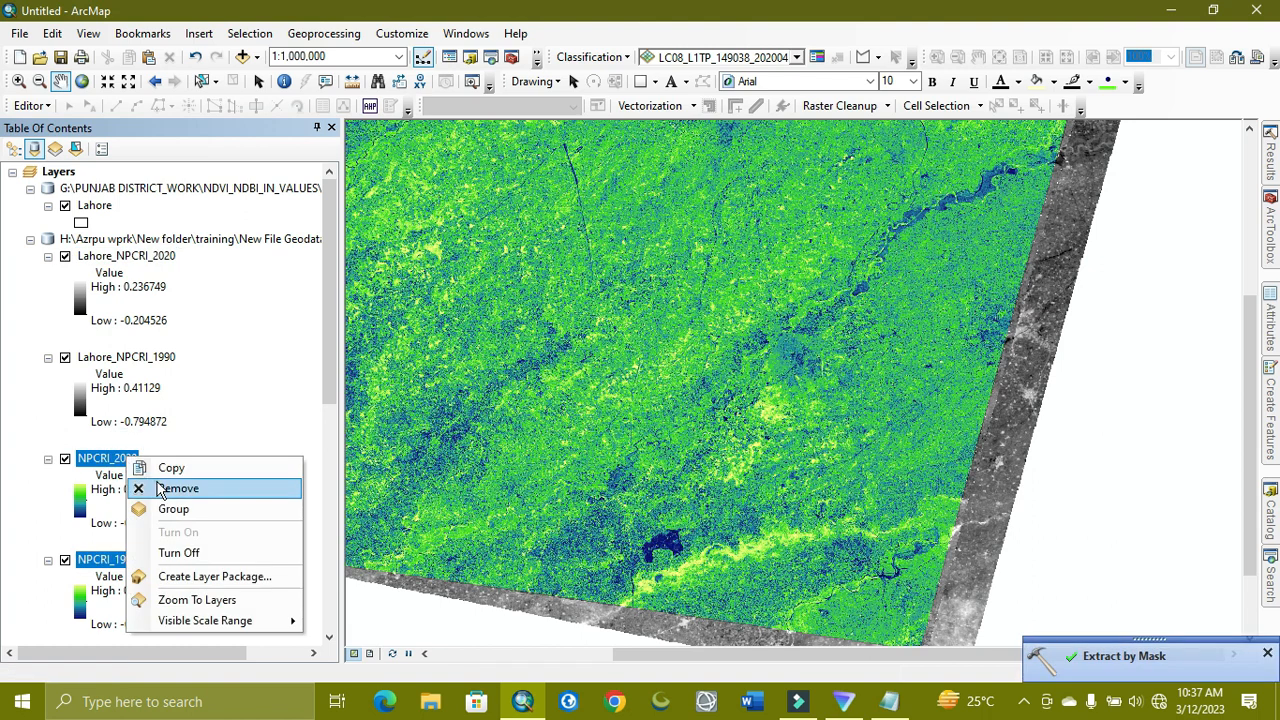
left_click(160, 488)
Remove the LT05 band group and the LC08 B2 and B4 band layers
right_click(130, 458)
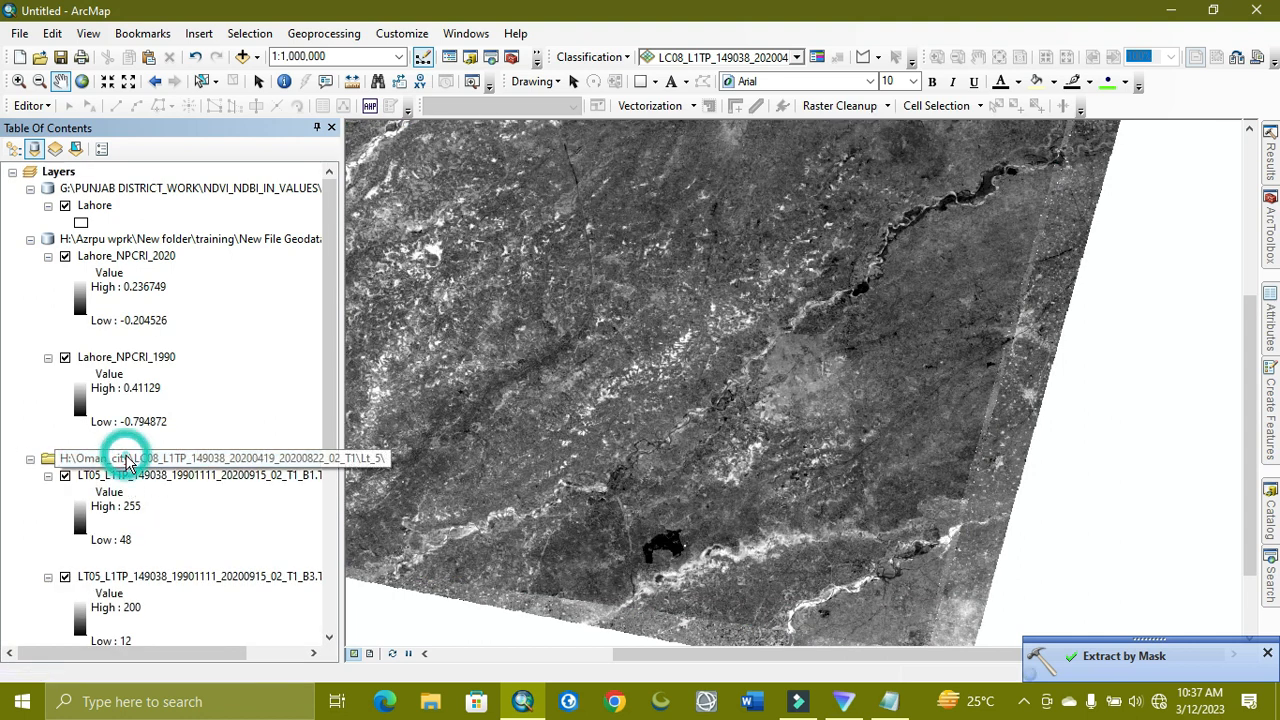
left_click(158, 469)
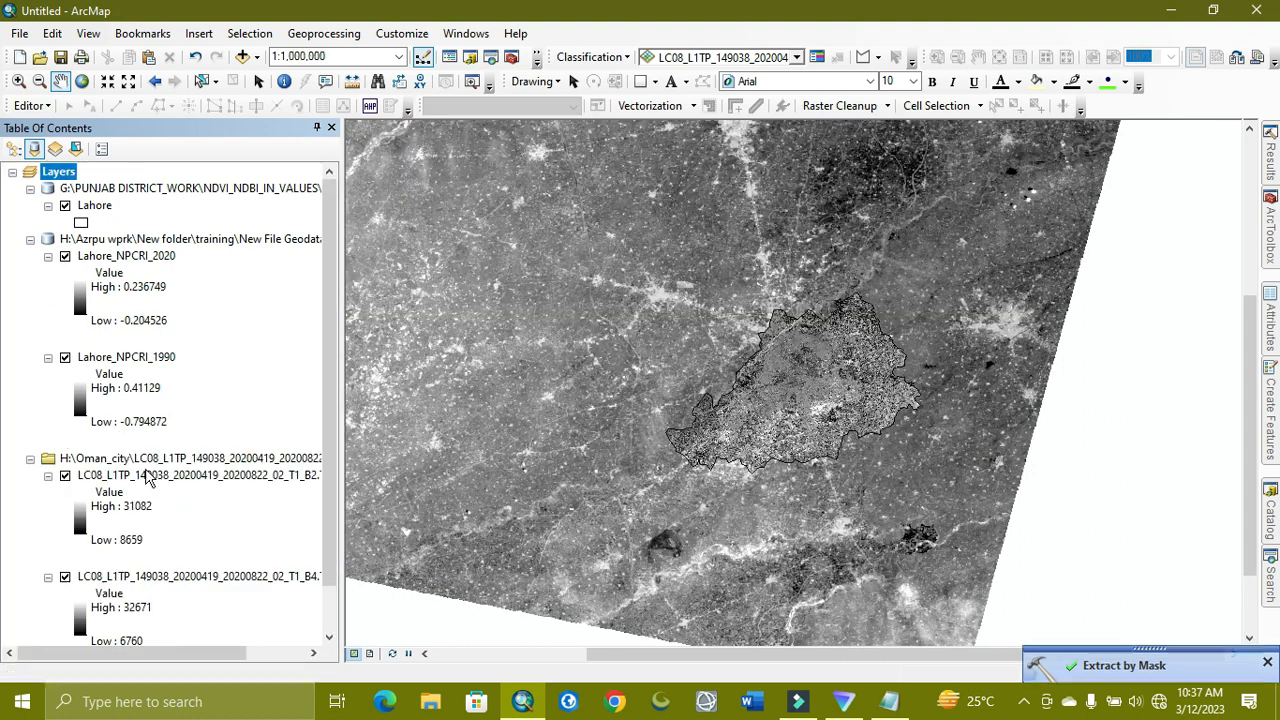
left_click(118, 456)
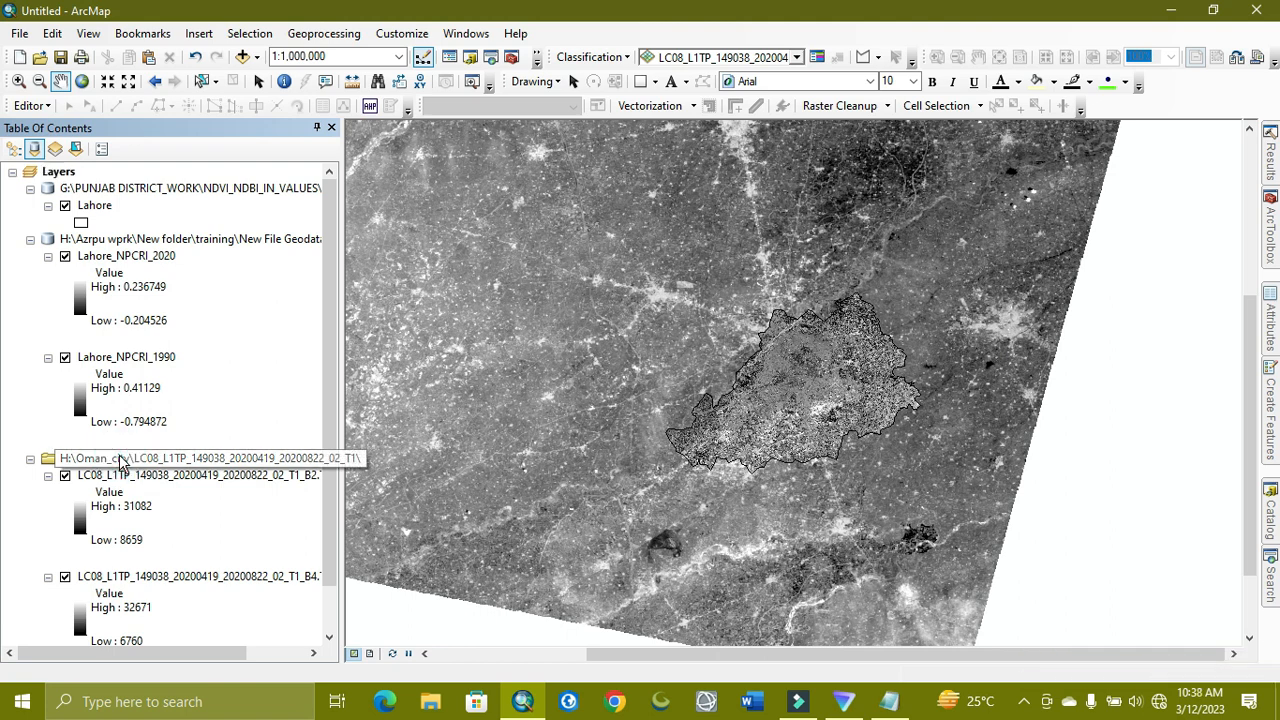
left_click(118, 483)
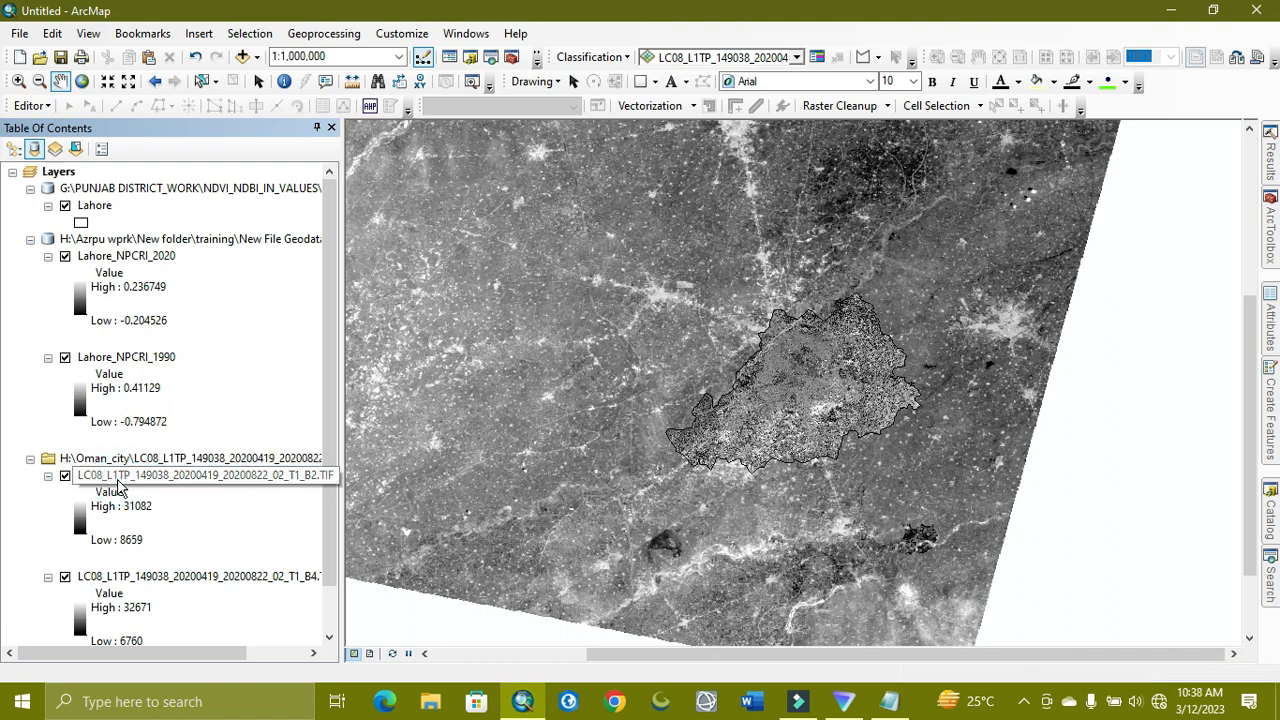
key("Left")
key("shift+Down")
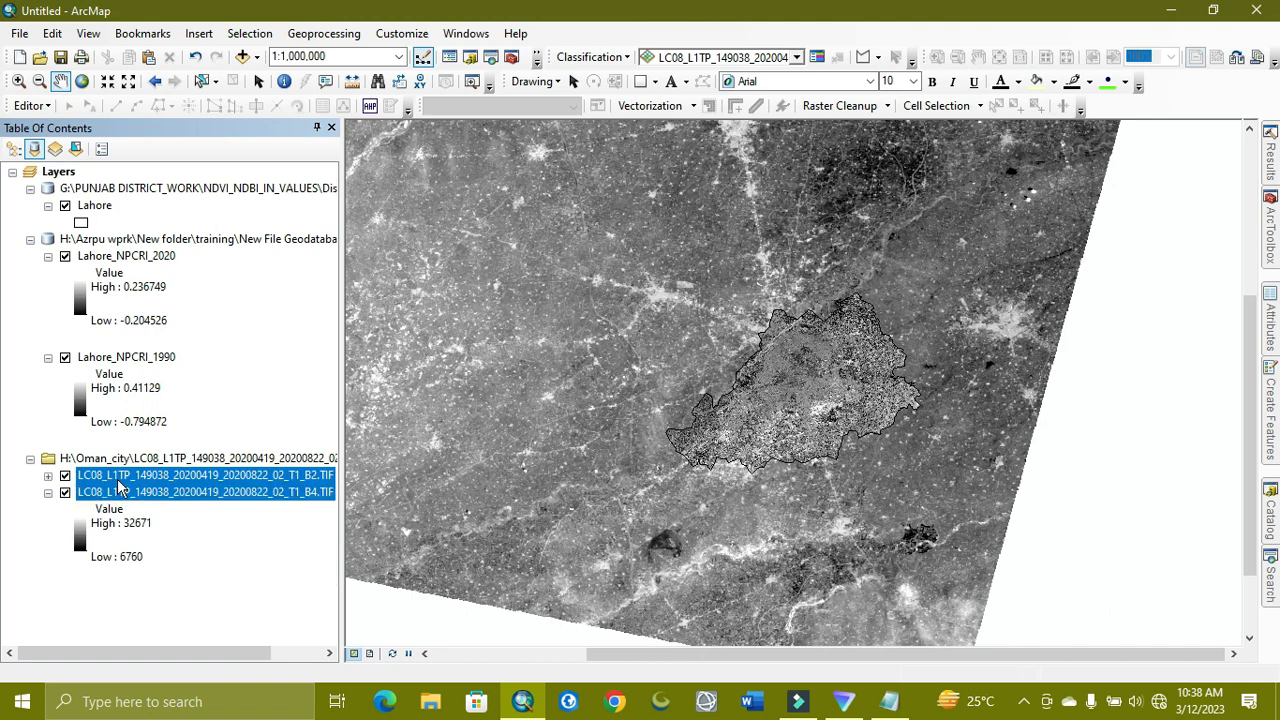
right_click(118, 485)
left_click(143, 510)
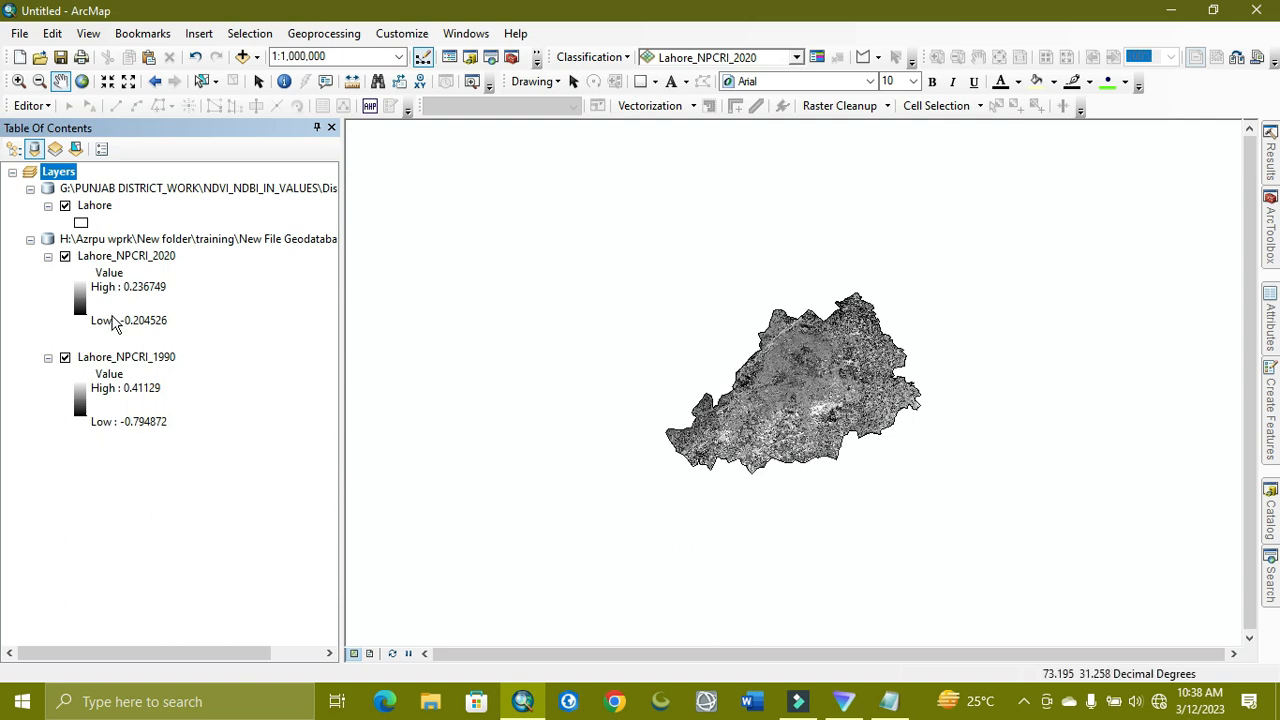
In Layout View, shrink the data frame to the top half and place a copy below it
left_click(369, 653)
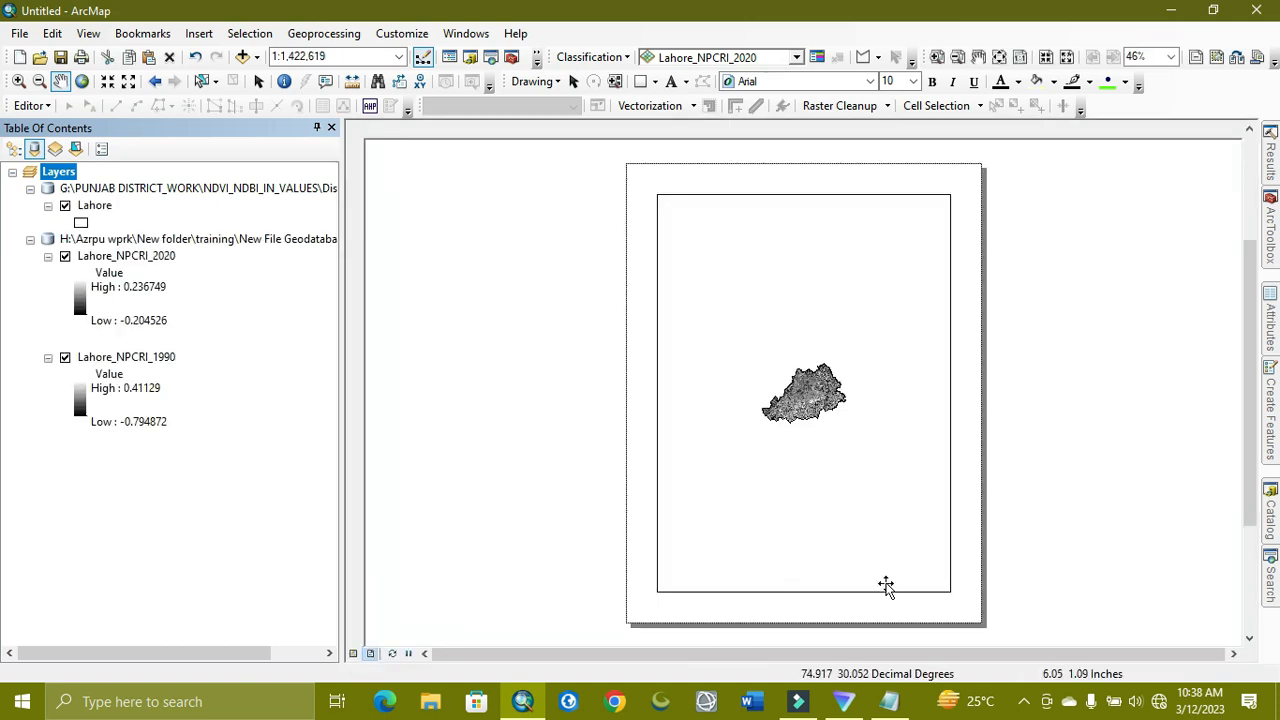
left_click(910, 588)
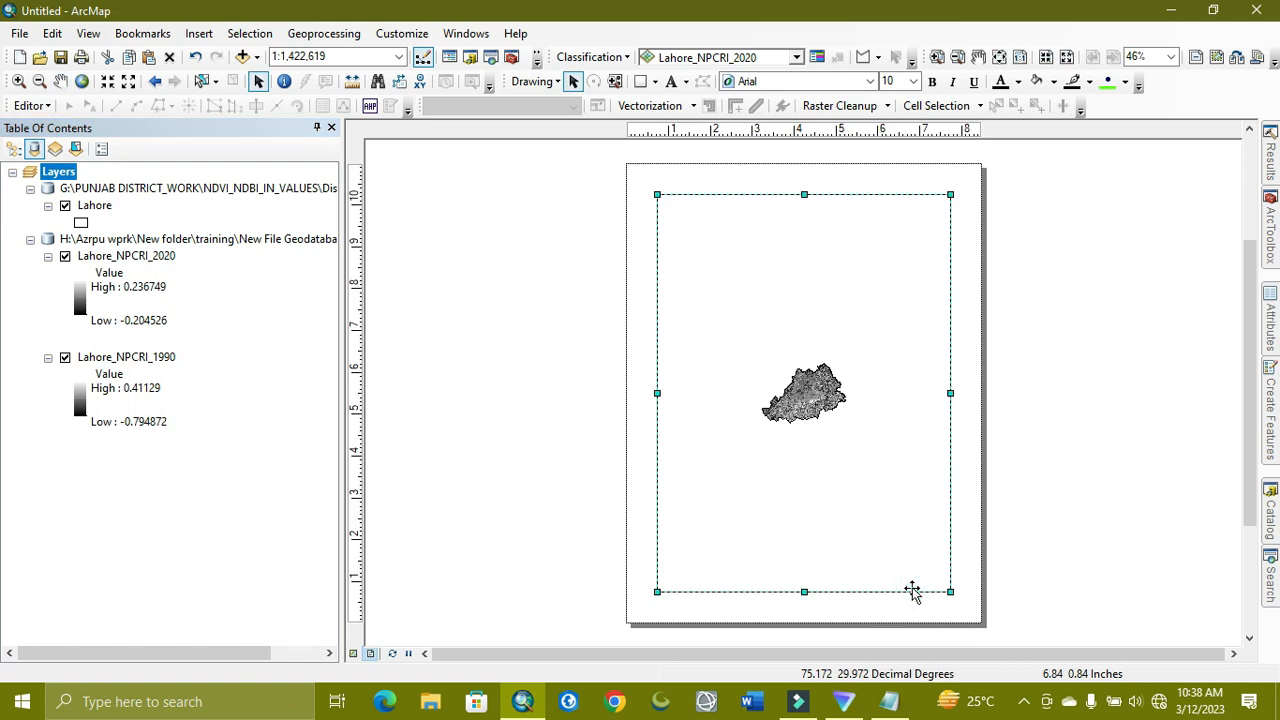
left_click_drag(949, 591, 944, 412)
right_click(836, 400)
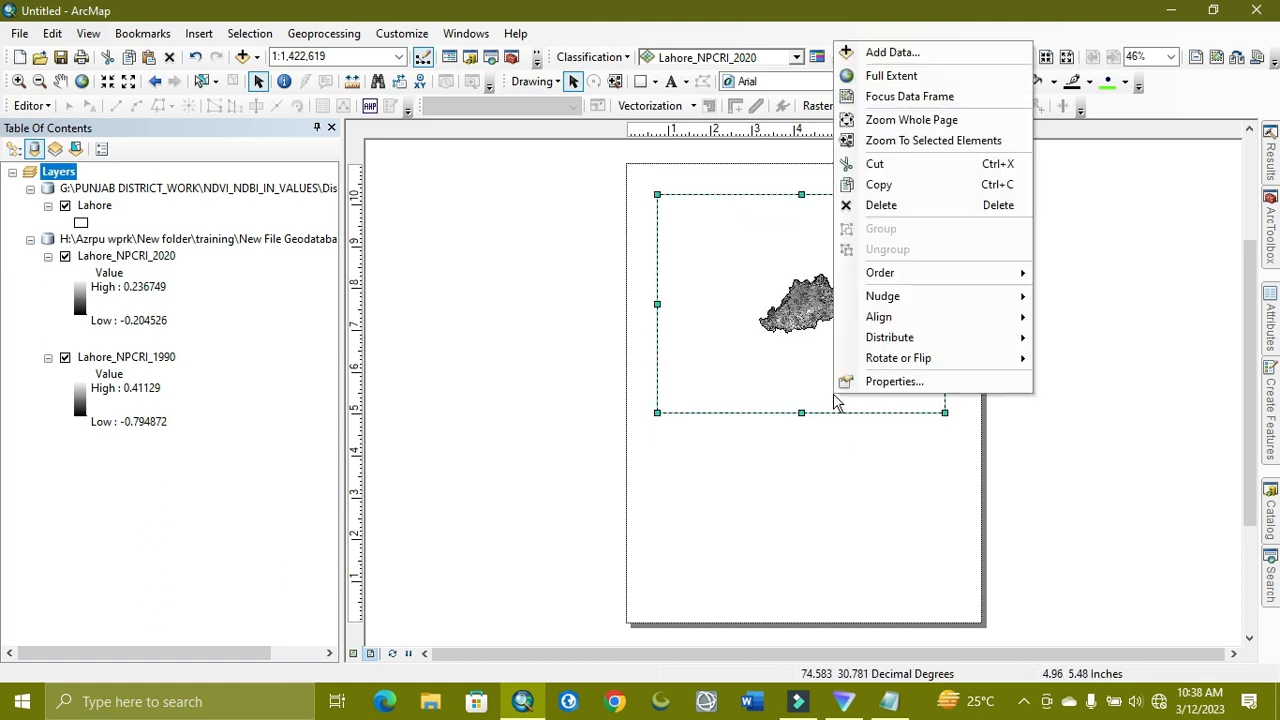
left_click(767, 409)
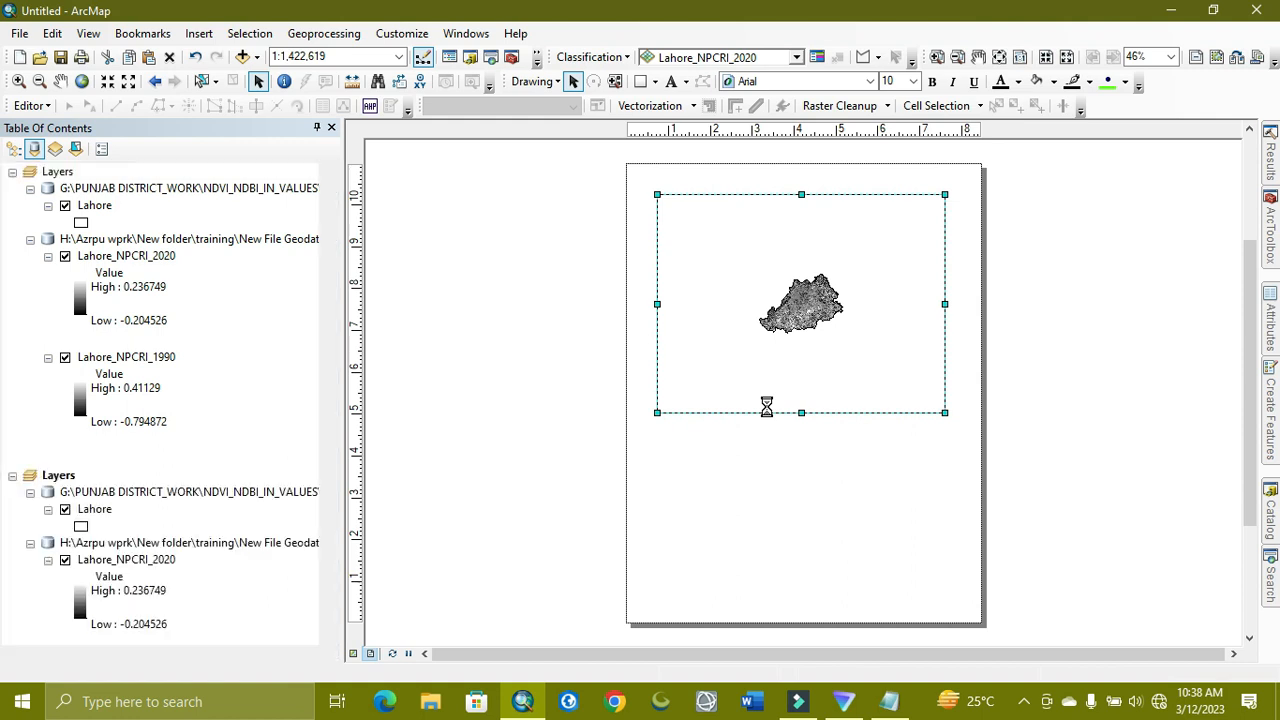
left_click_drag(770, 385, 760, 588)
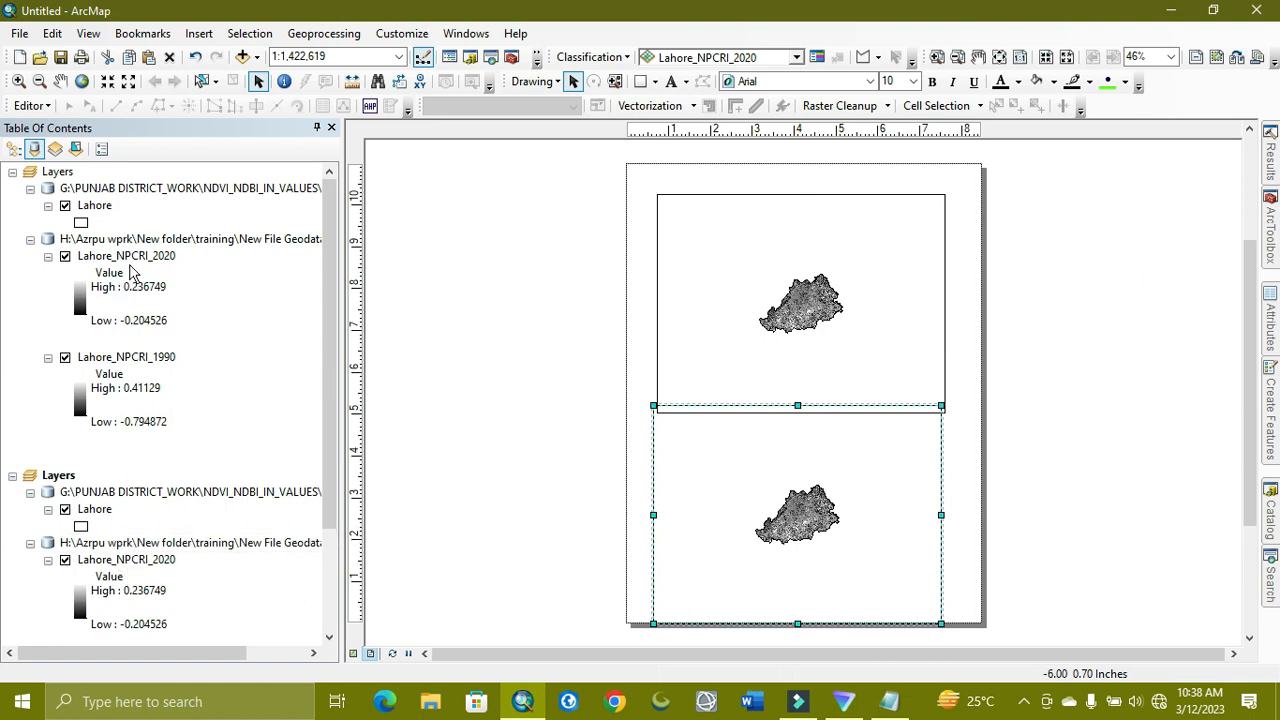
Remove Lahore_NPCRI_2020 from the top data frame
left_click(149, 256)
right_click(158, 257)
left_click(165, 287)
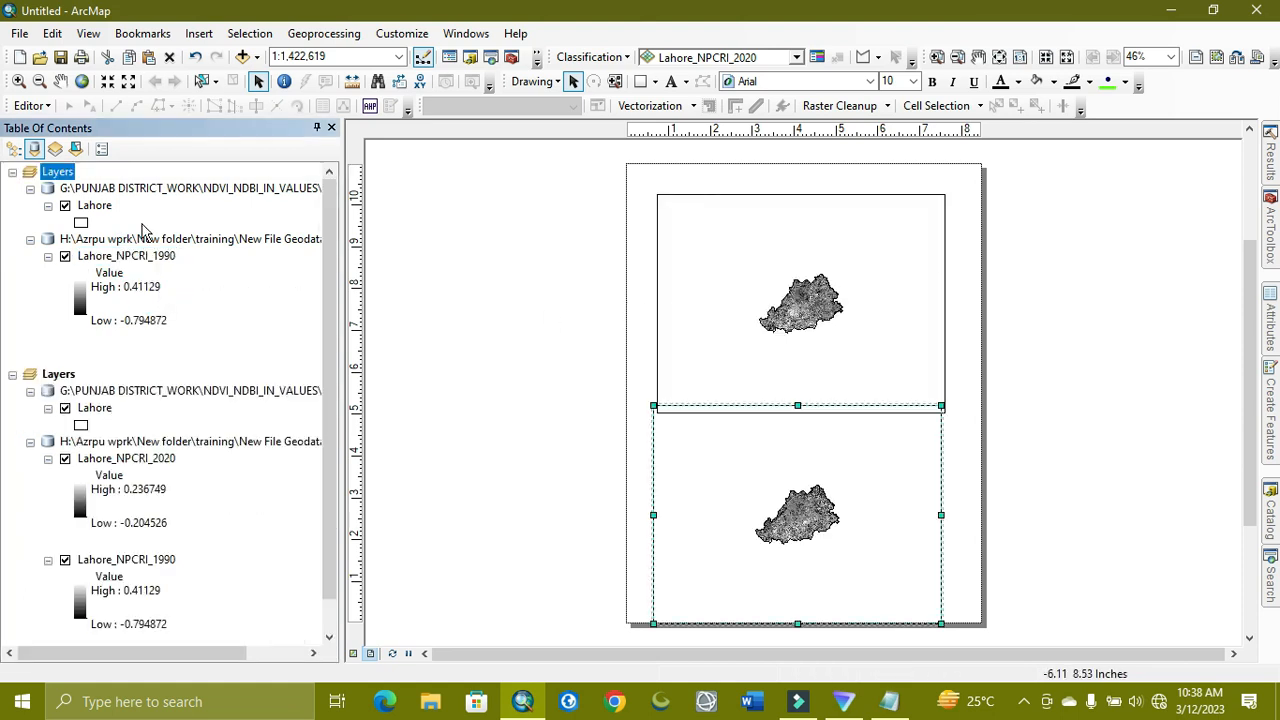
Zoom the top map to Lahore_NPCRI_1990 and give it a reversed pink–yellow–green ramp
left_click(149, 256)
right_click(158, 257)
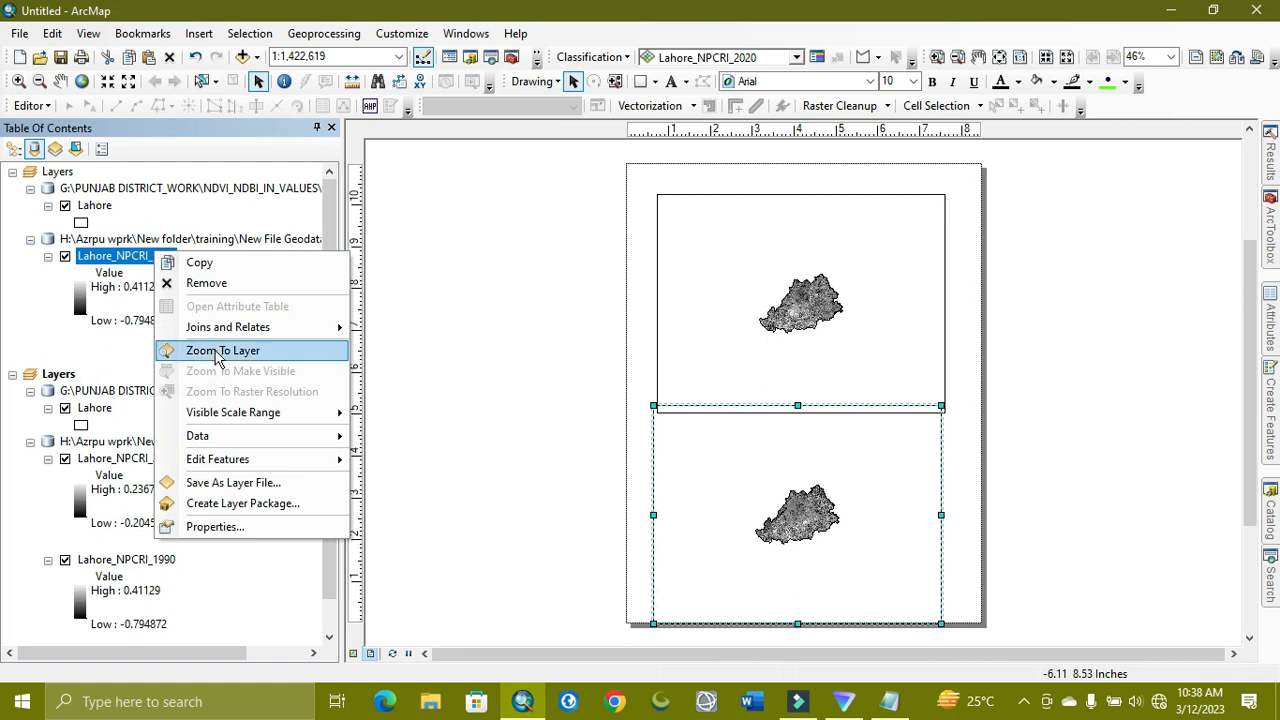
left_click(218, 352)
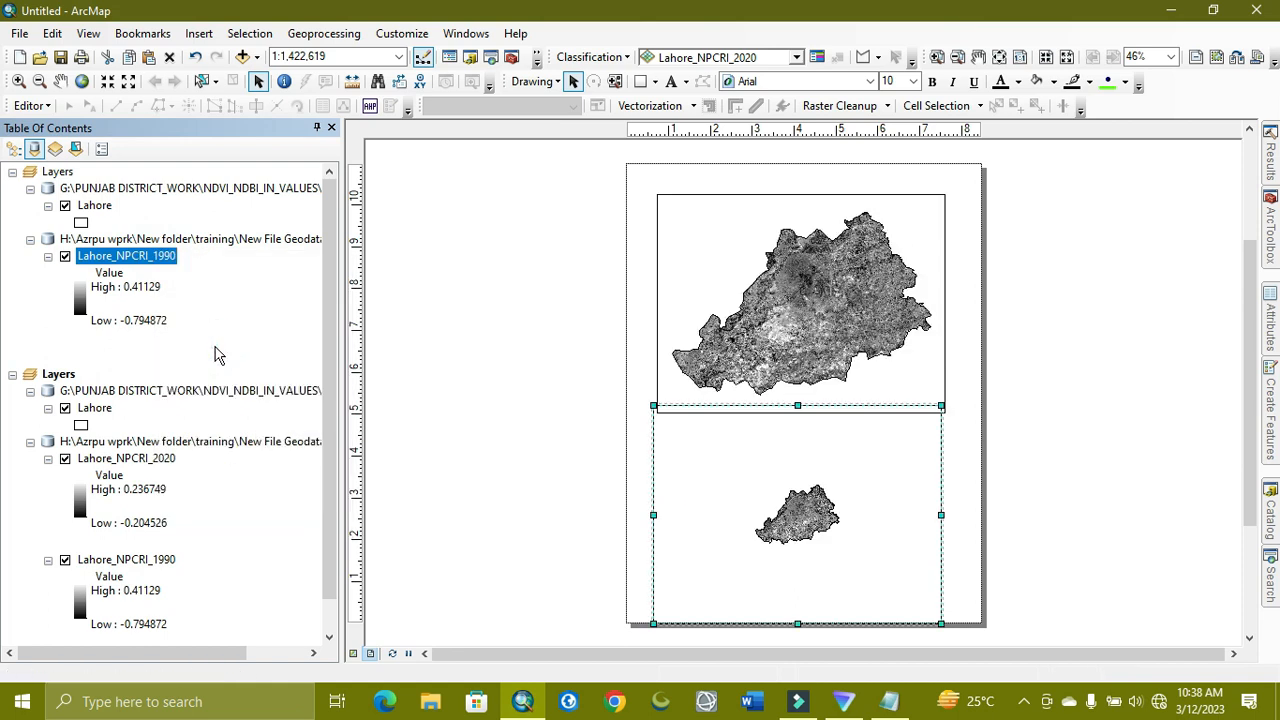
double_click(81, 300)
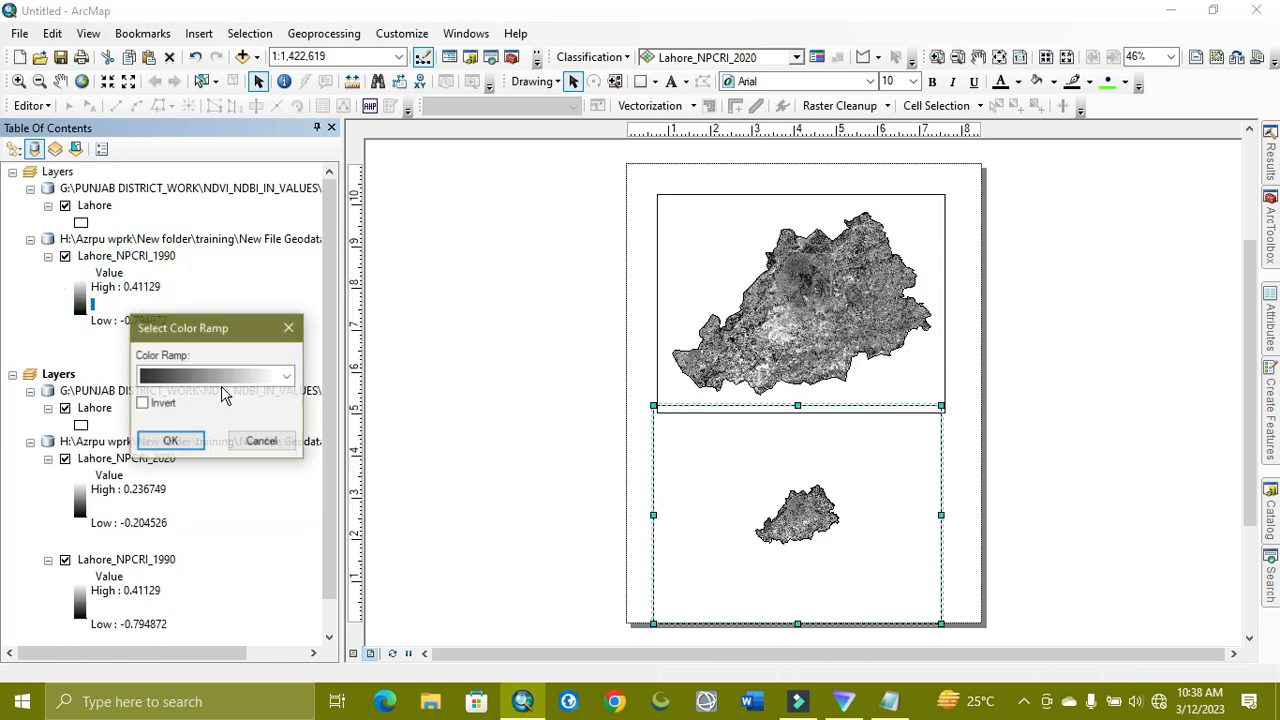
left_click(224, 368)
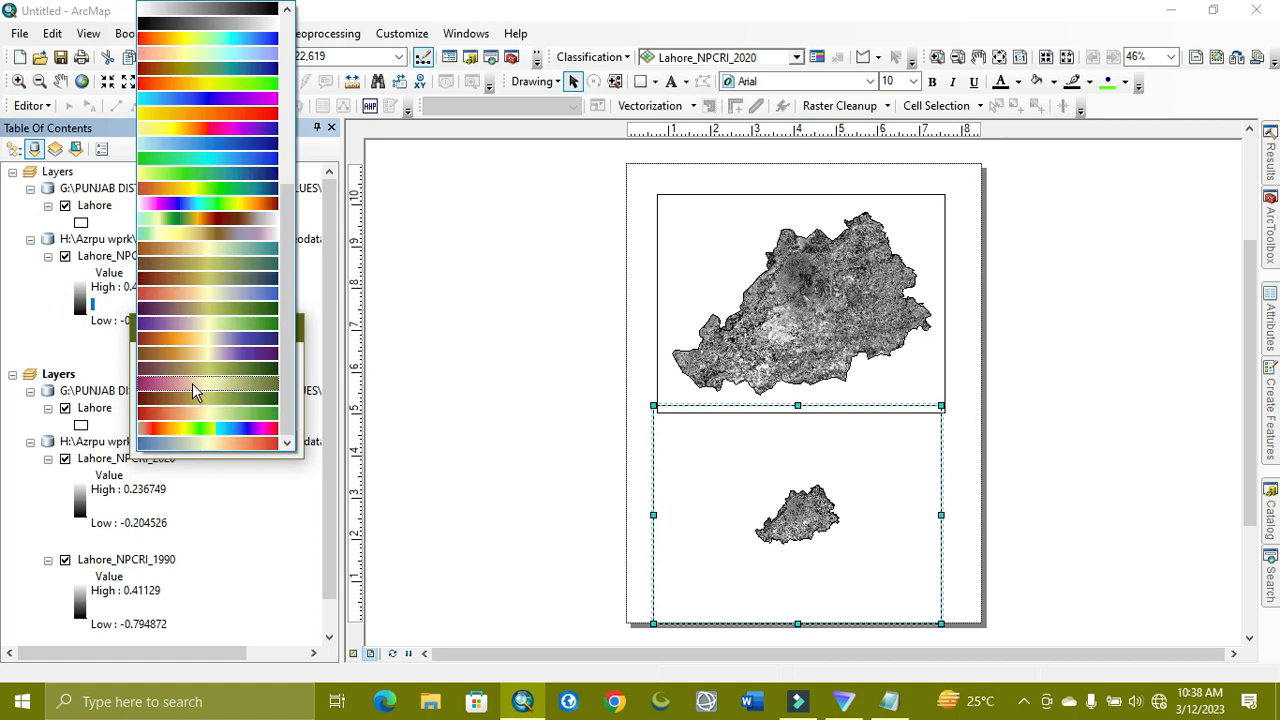
left_click(193, 388)
left_click(142, 404)
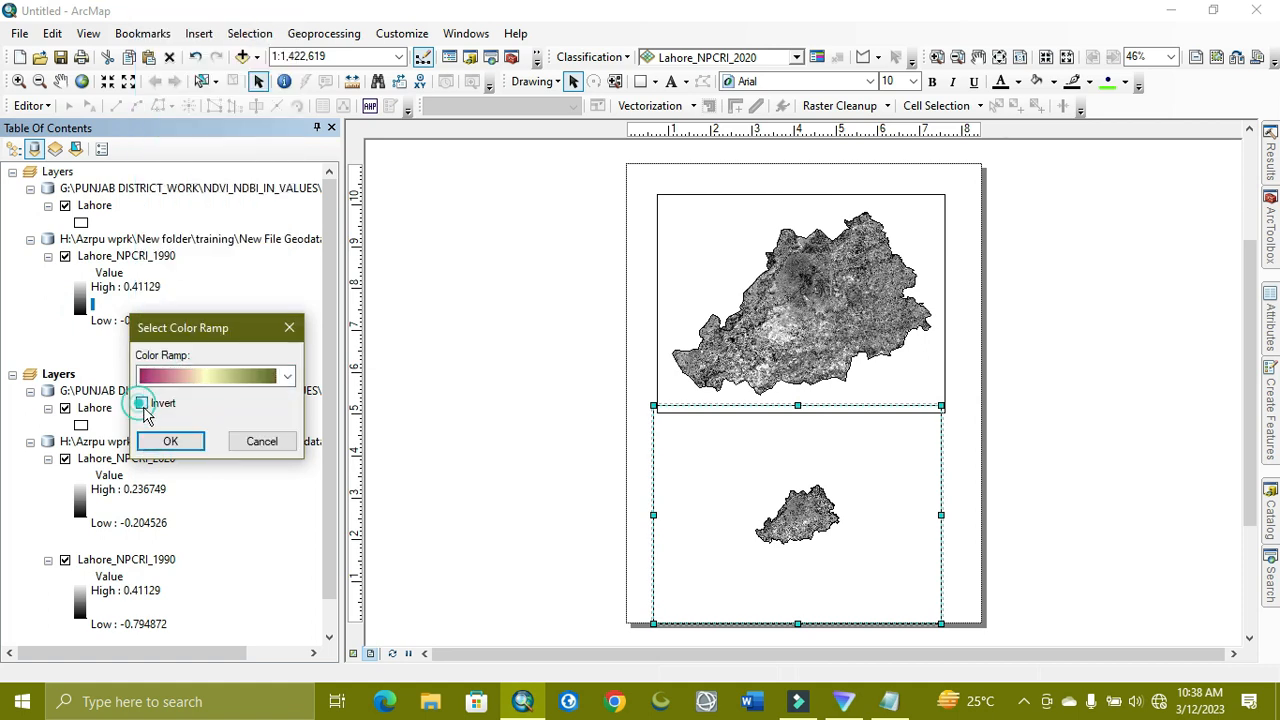
left_click(170, 441)
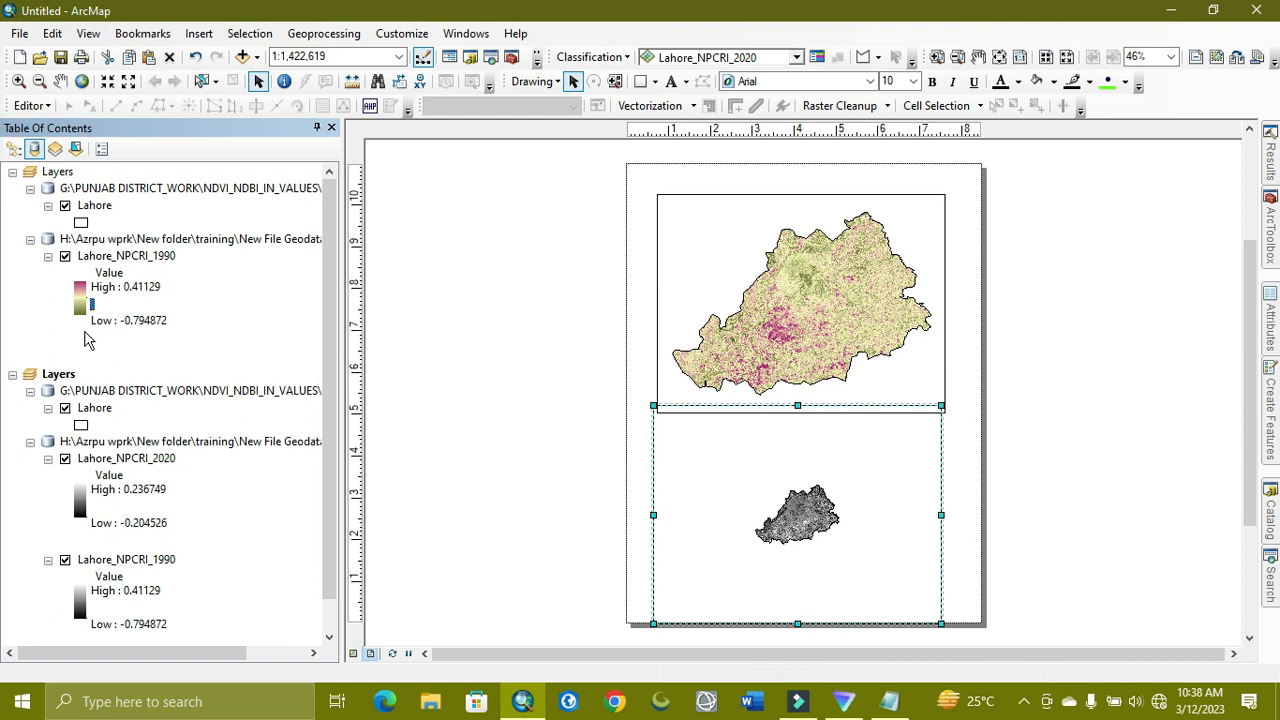
double_click(84, 316)
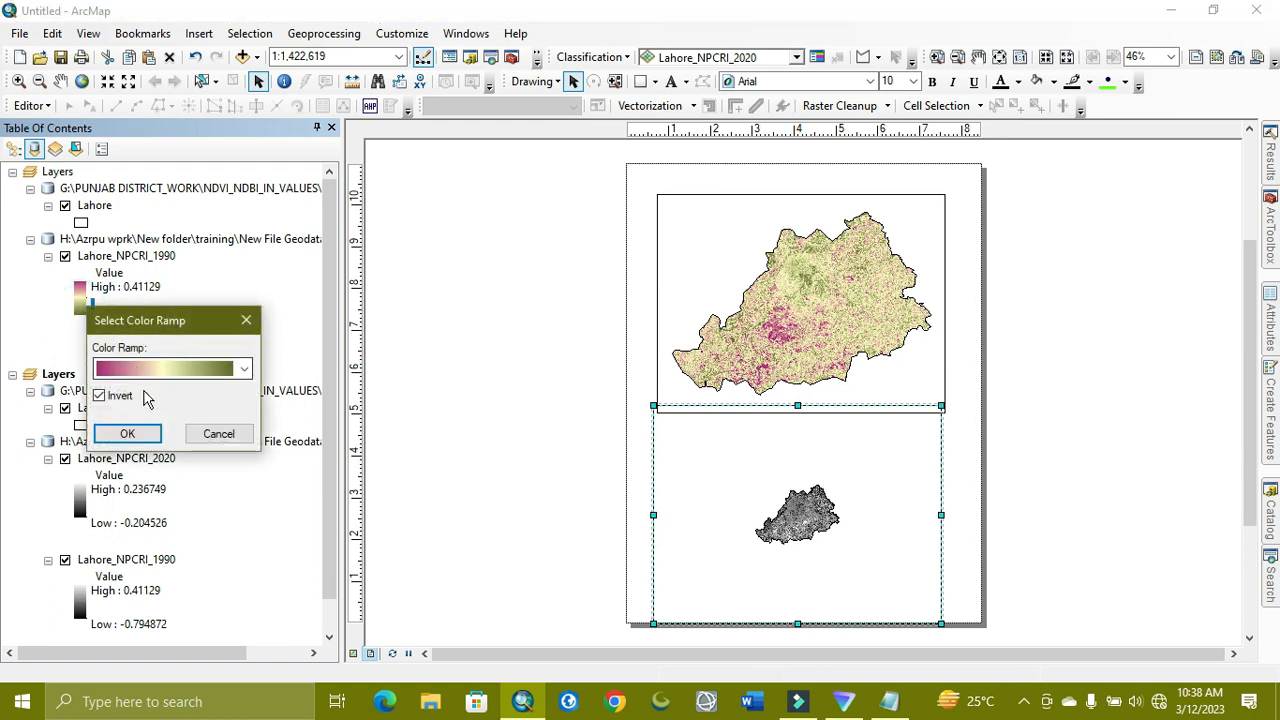
left_click(100, 396)
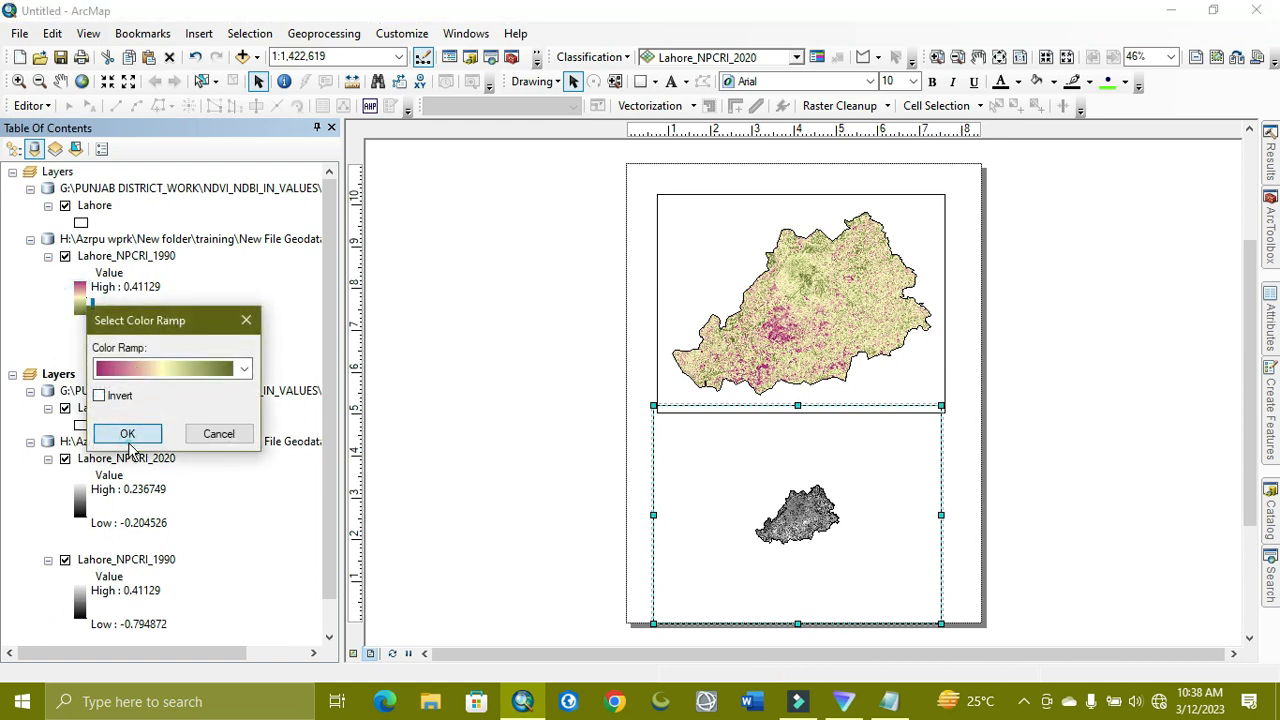
left_click(127, 433)
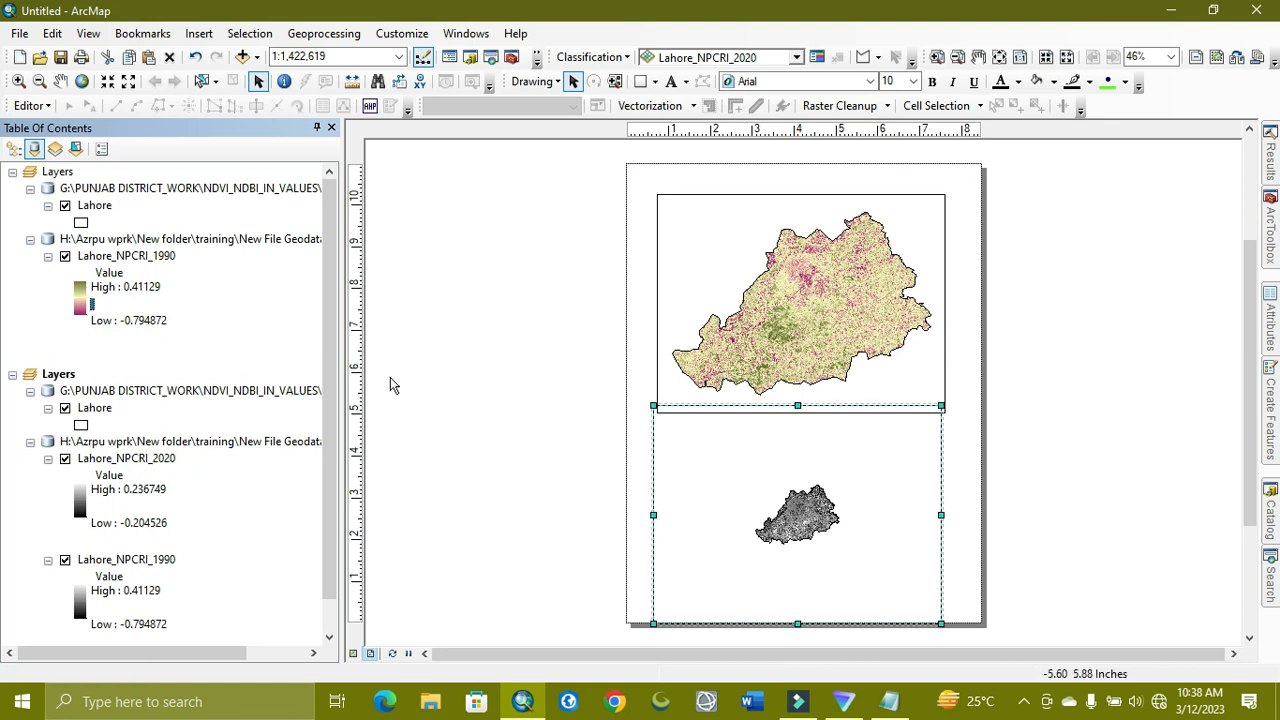
Remove the duplicate Lahore_NPCRI_1990 layer from the lower map
scroll(140, 340, "down", 1)
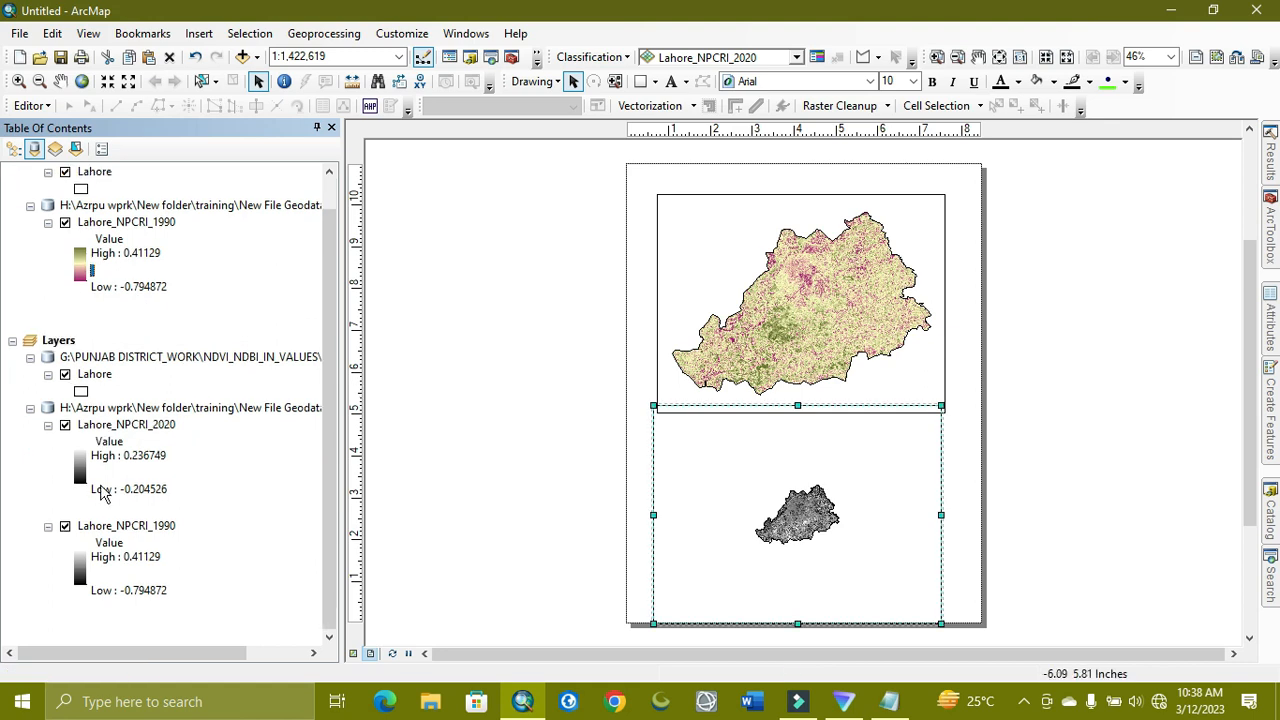
left_click(118, 427)
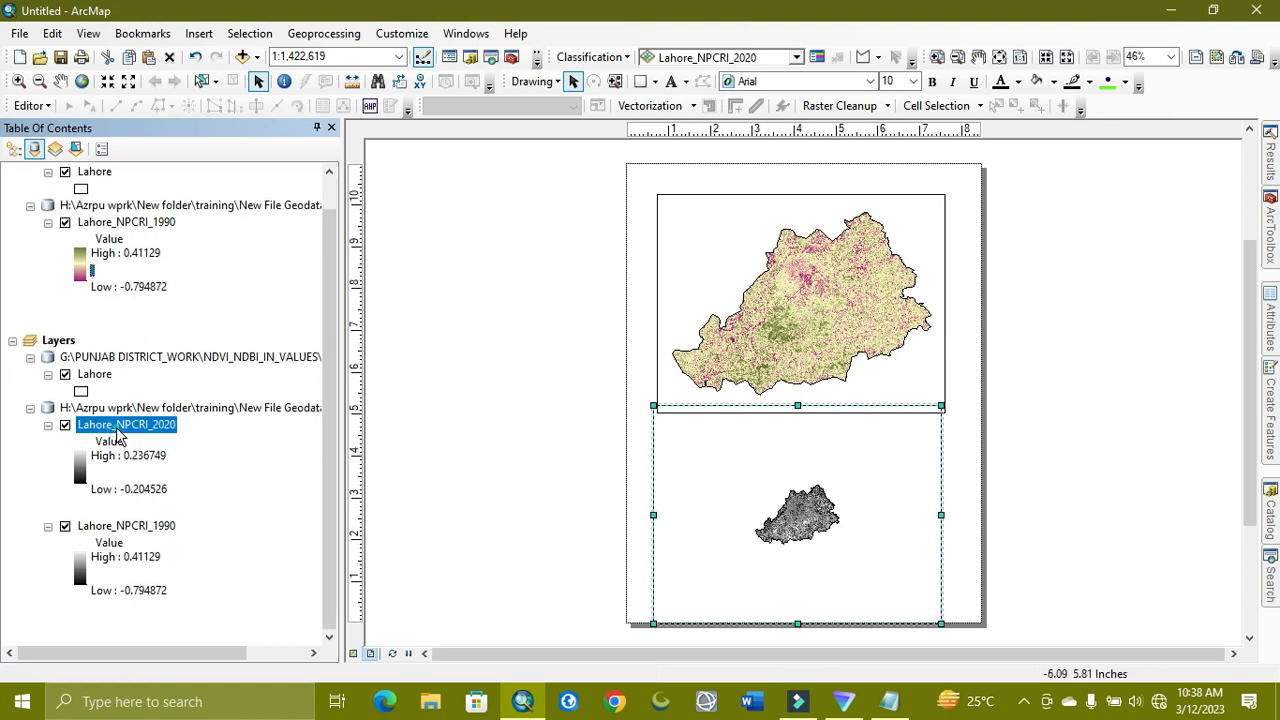
left_click(140, 537)
right_click(140, 537)
left_click(206, 272)
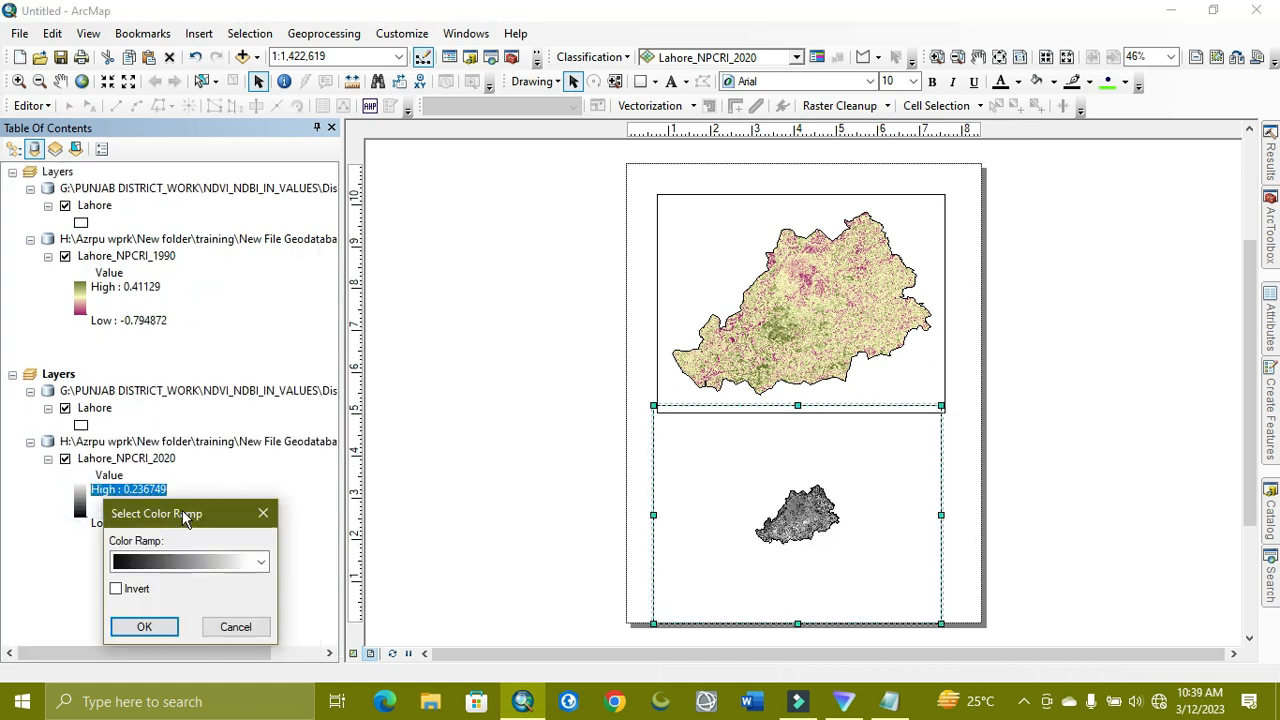
Apply the pink–yellow–green colour ramp to Lahore_NPCRI_2020
left_click(171, 563)
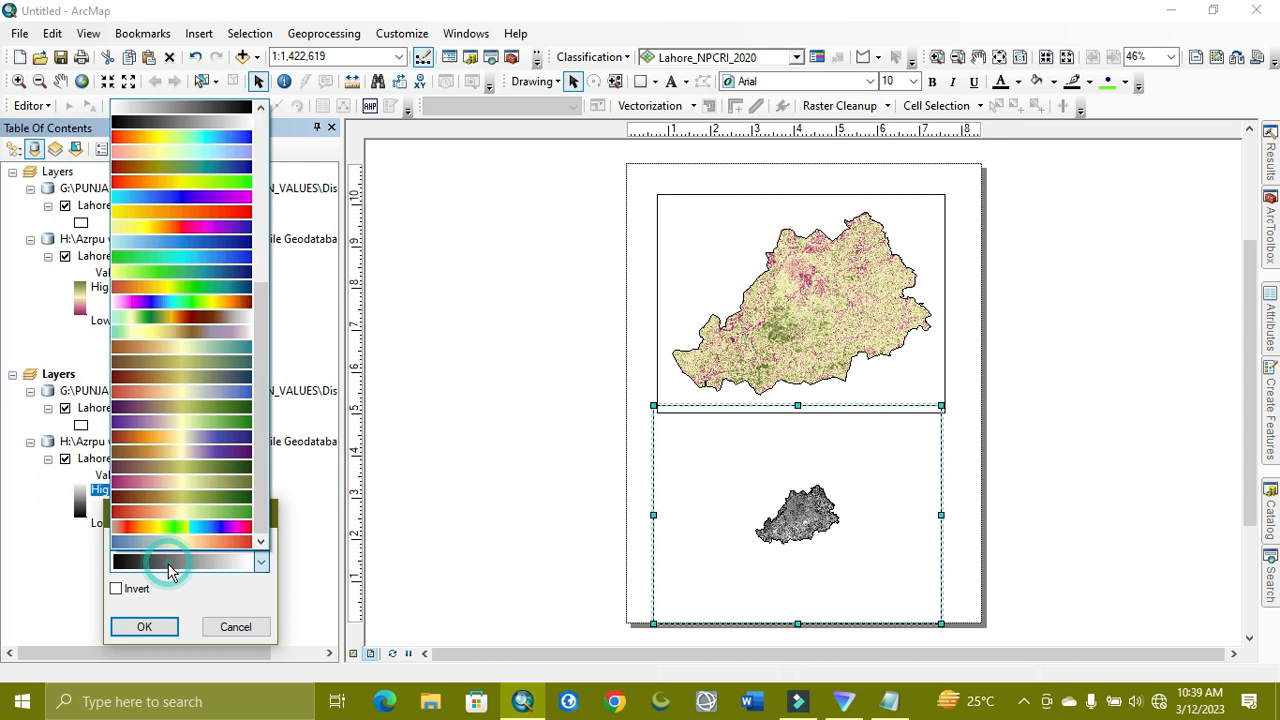
left_click(208, 481)
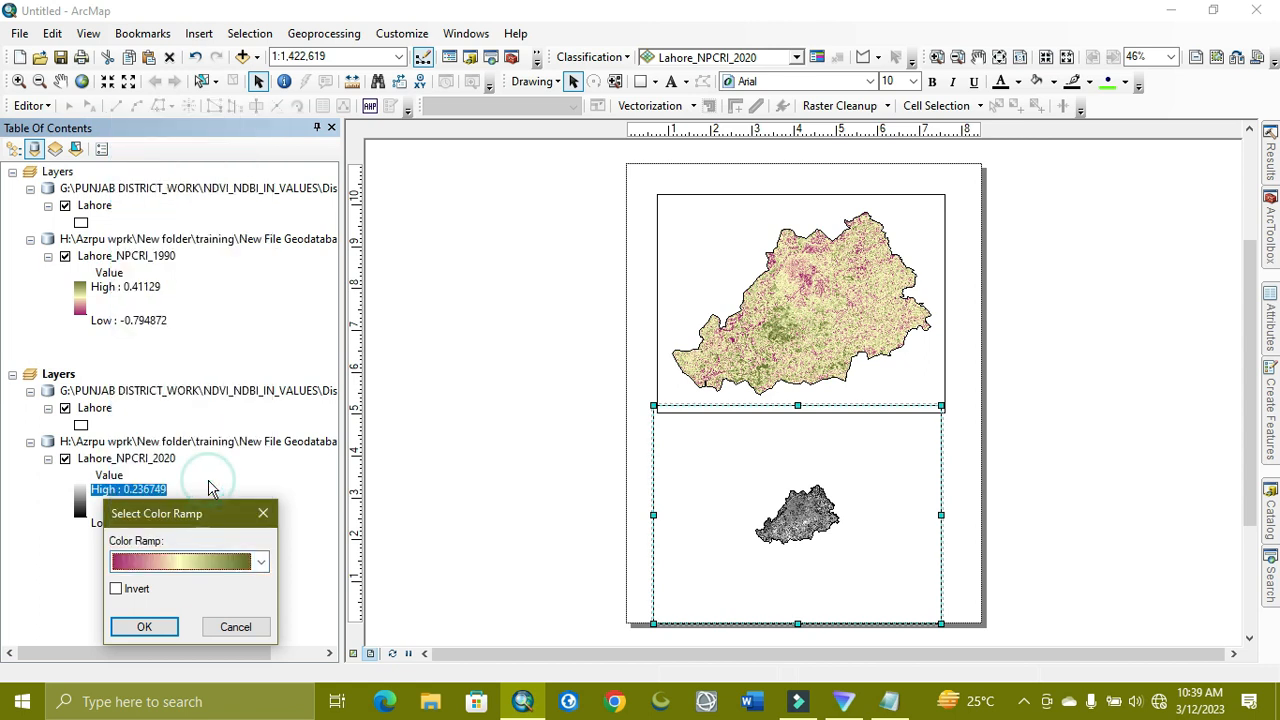
left_click(144, 627)
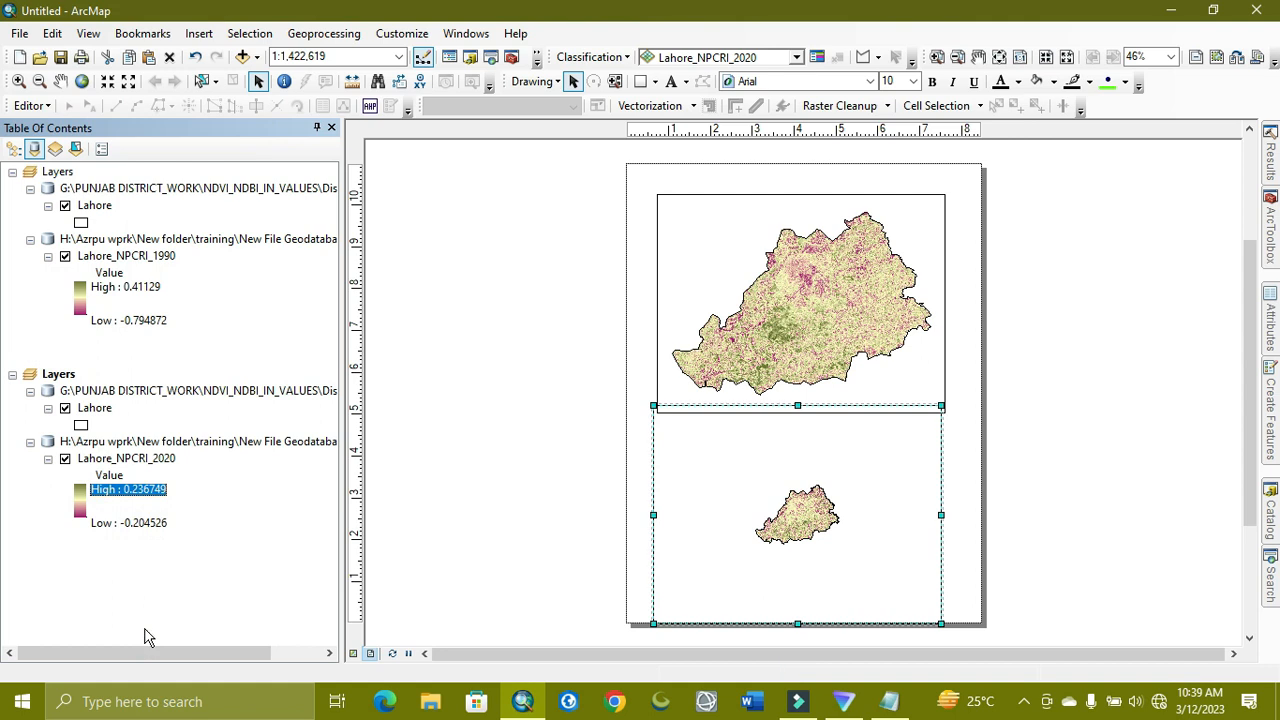
Zoom the lower map to Lahore_NPCRI_2020 and resize its frame beneath the top one
right_click(147, 458)
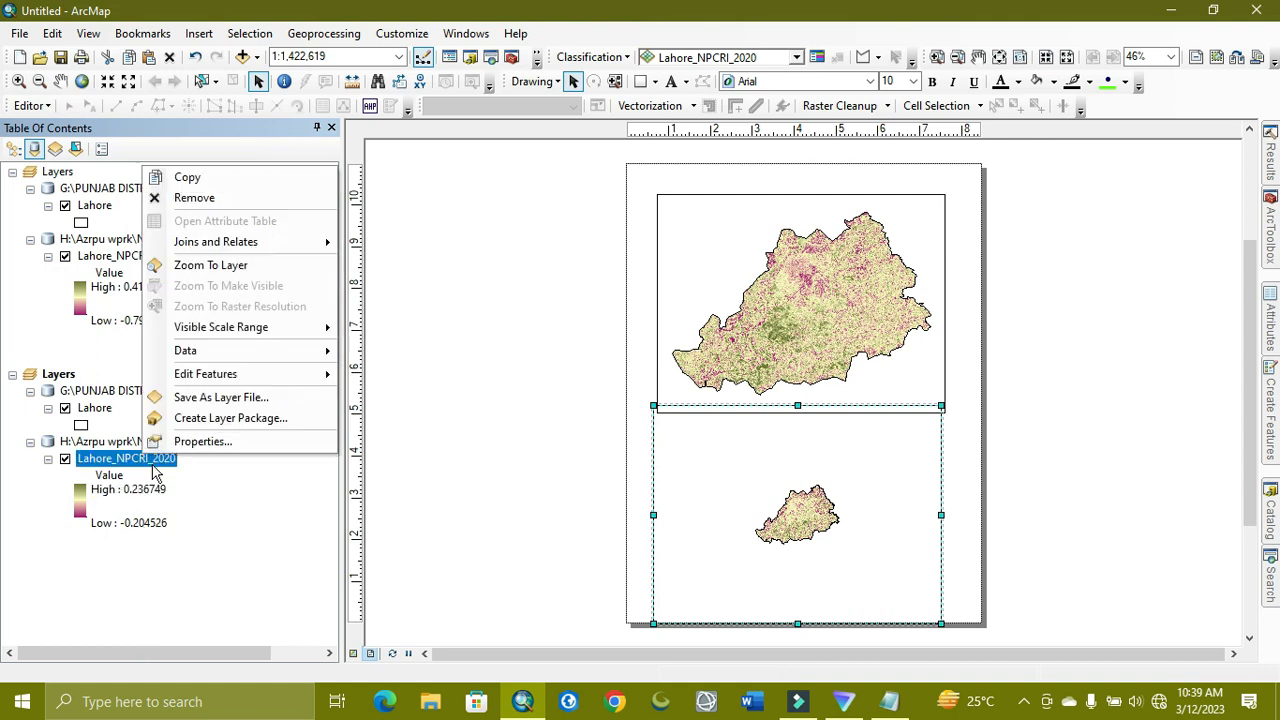
left_click(199, 266)
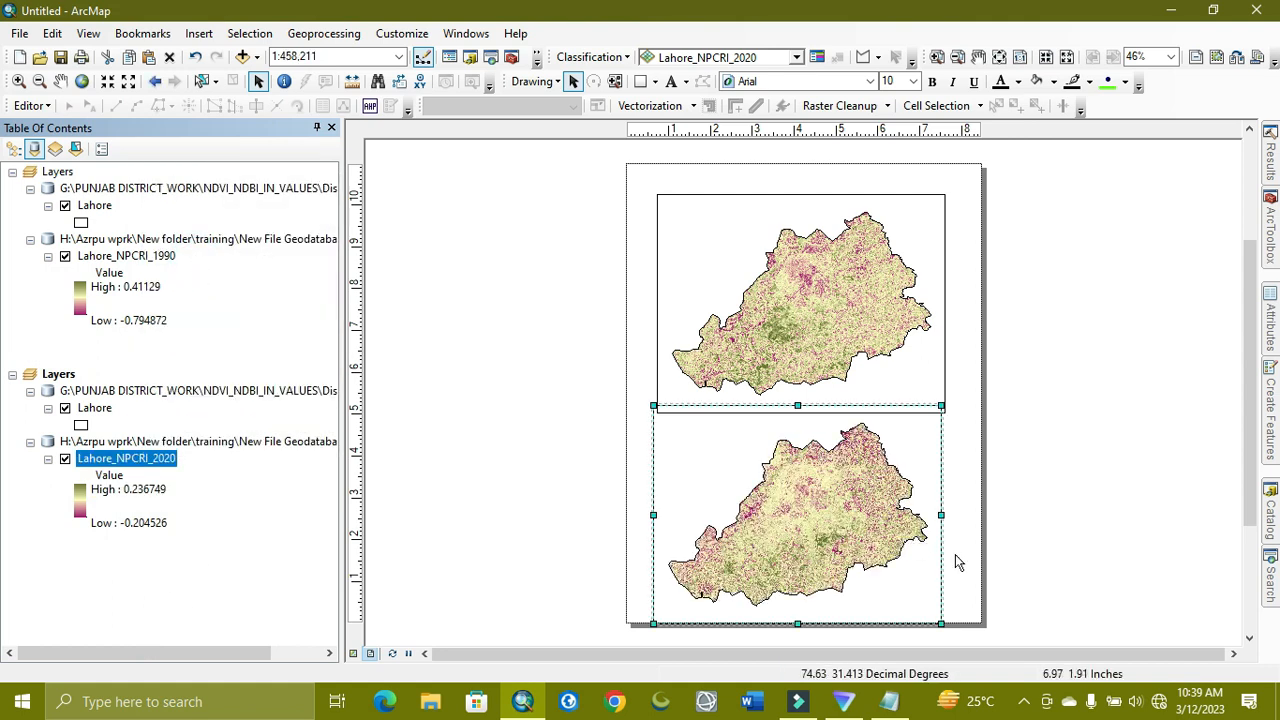
left_click_drag(941, 623, 958, 617)
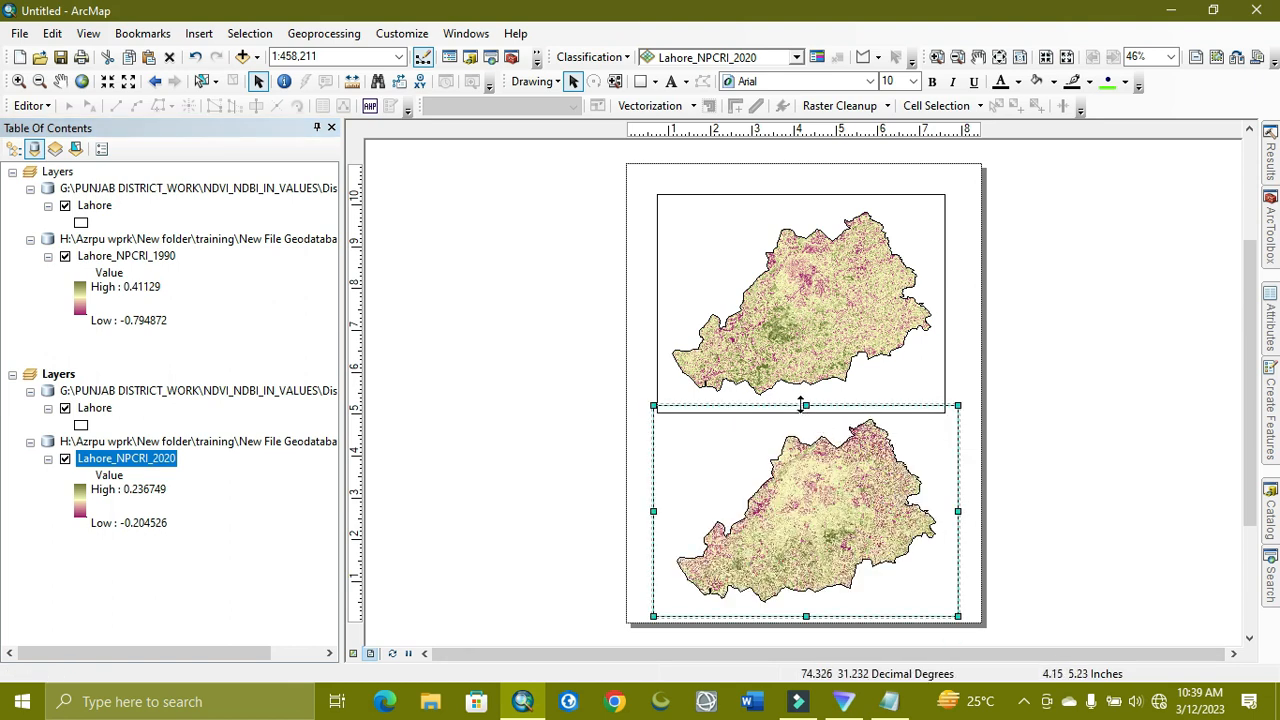
left_click_drag(806, 406, 806, 425)
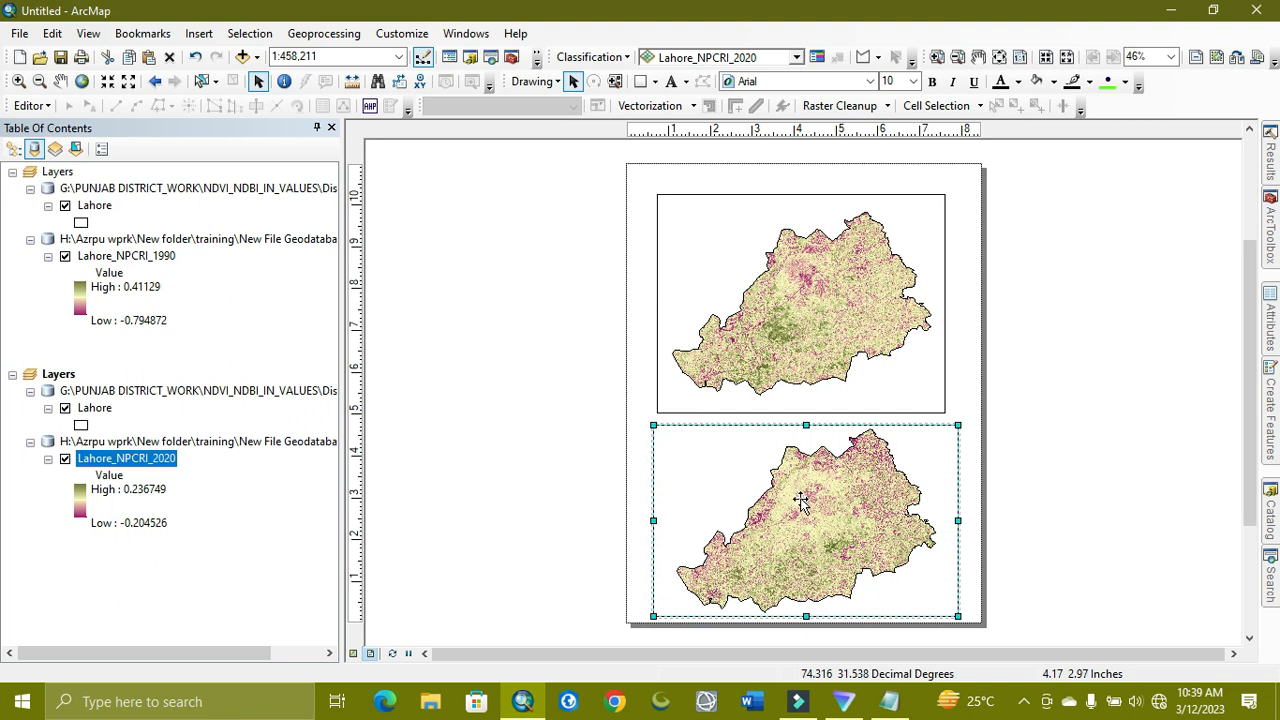
left_click(697, 372)
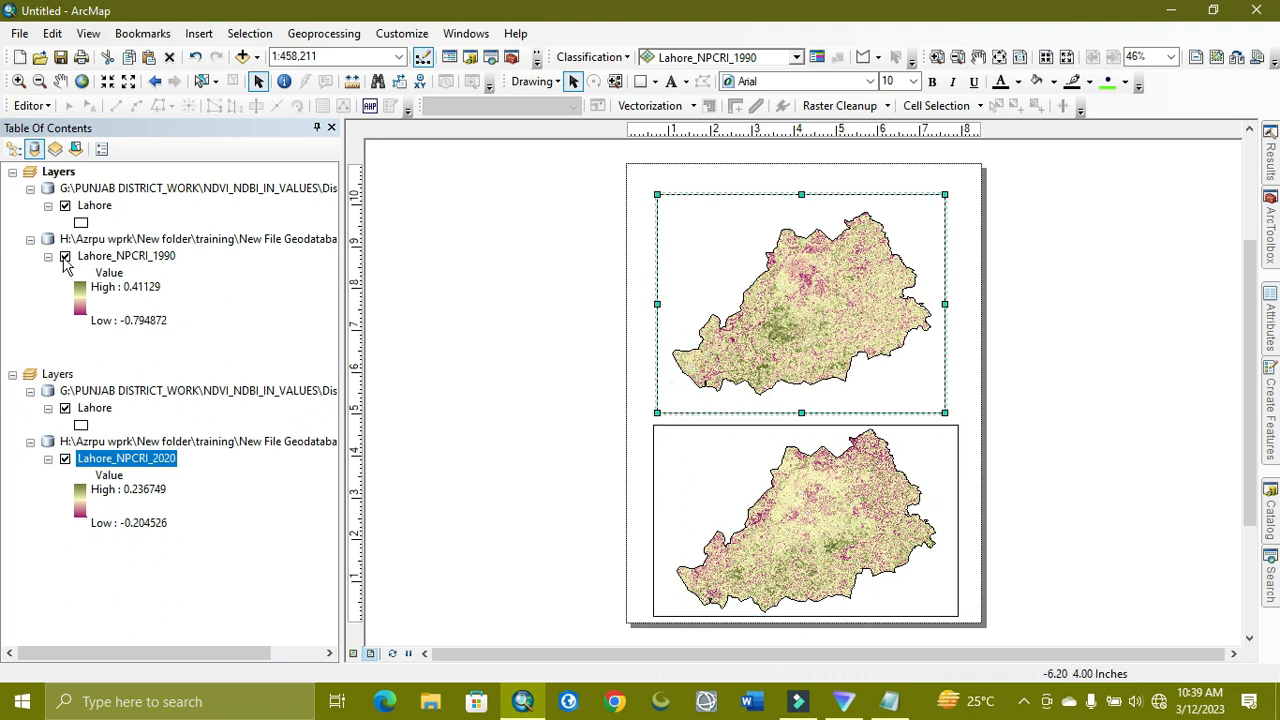
left_click(65, 257)
left_click(65, 257)
left_click(65, 459)
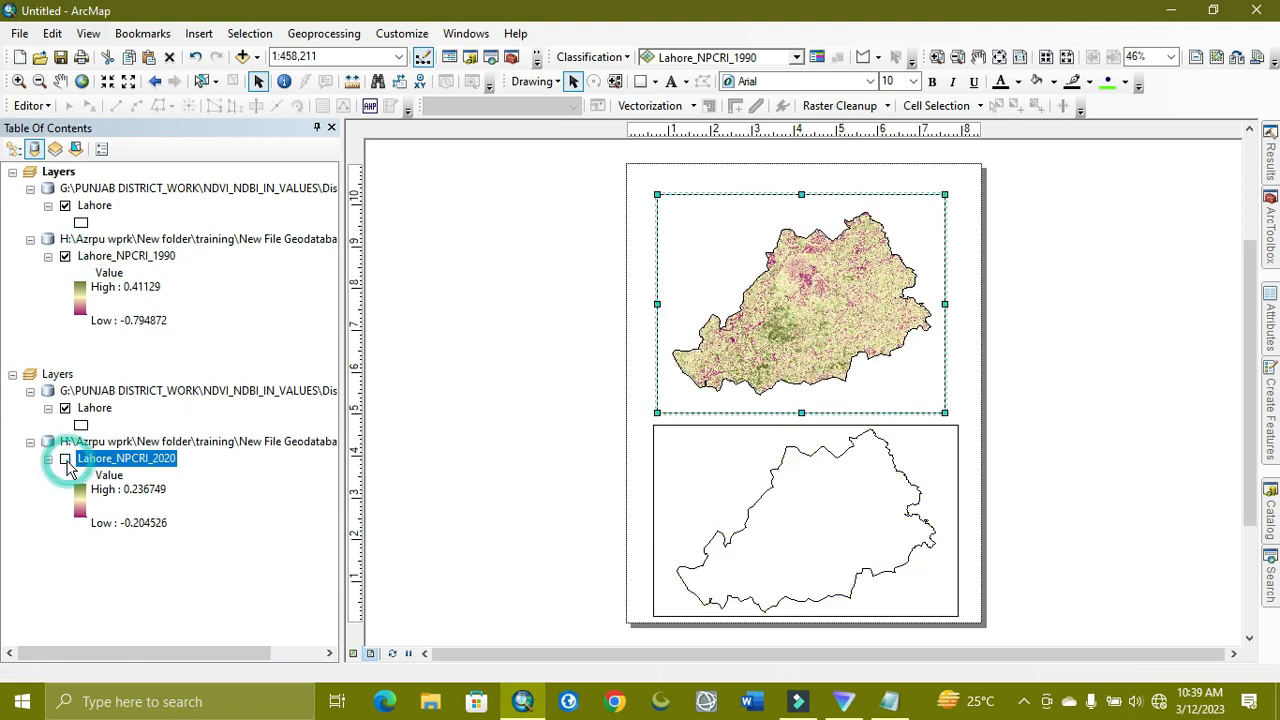
left_click(65, 460)
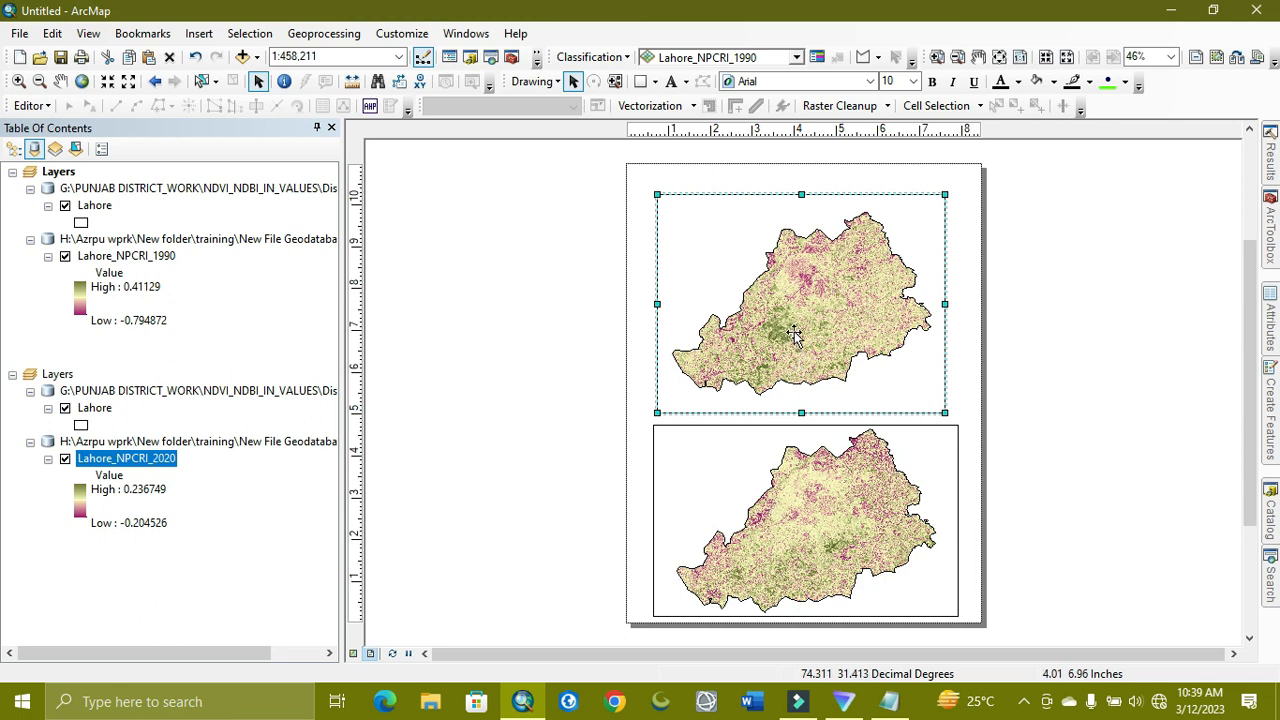
scroll(793, 335, "down", 2)
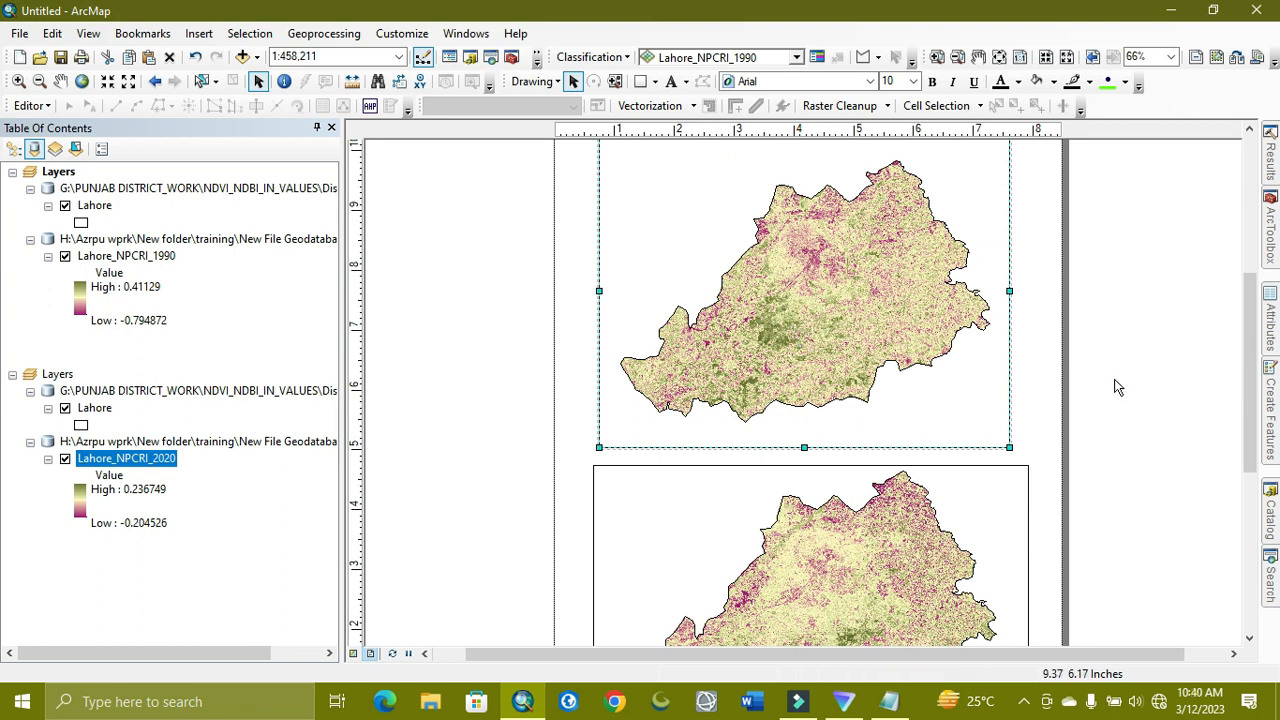
left_click_drag(1248, 400, 1245, 513)
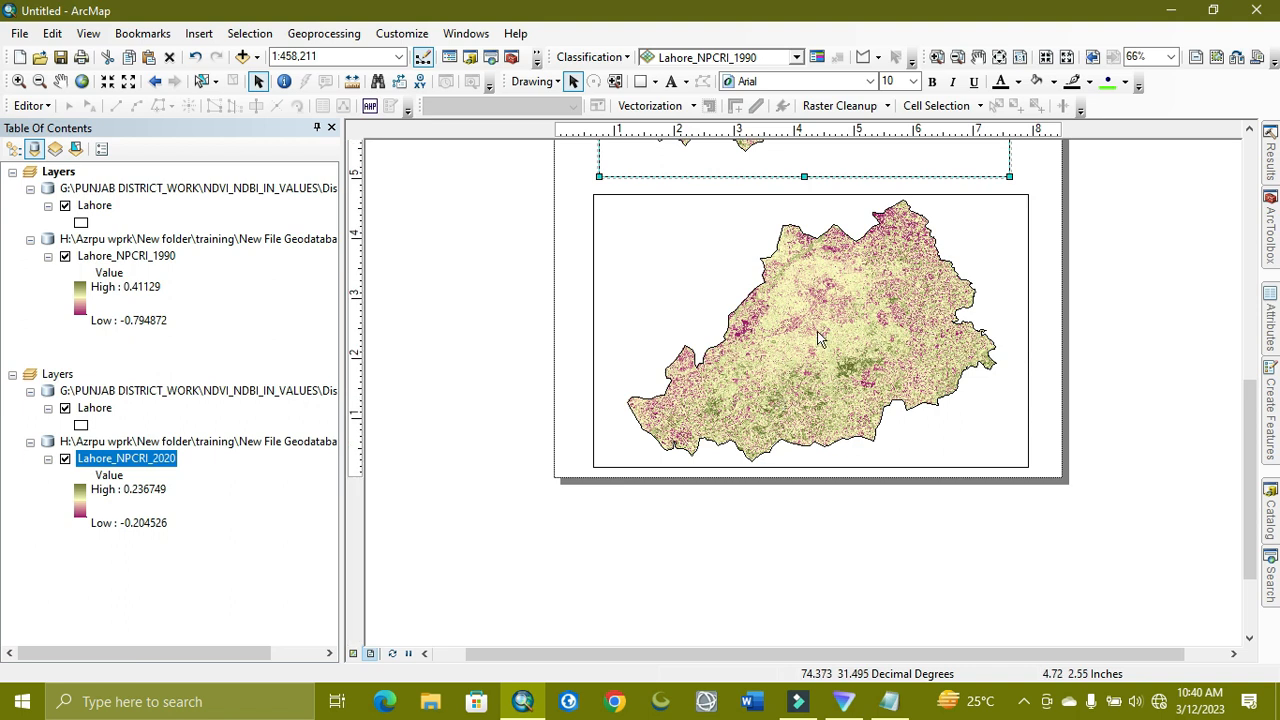
left_click_drag(1257, 473, 1254, 368)
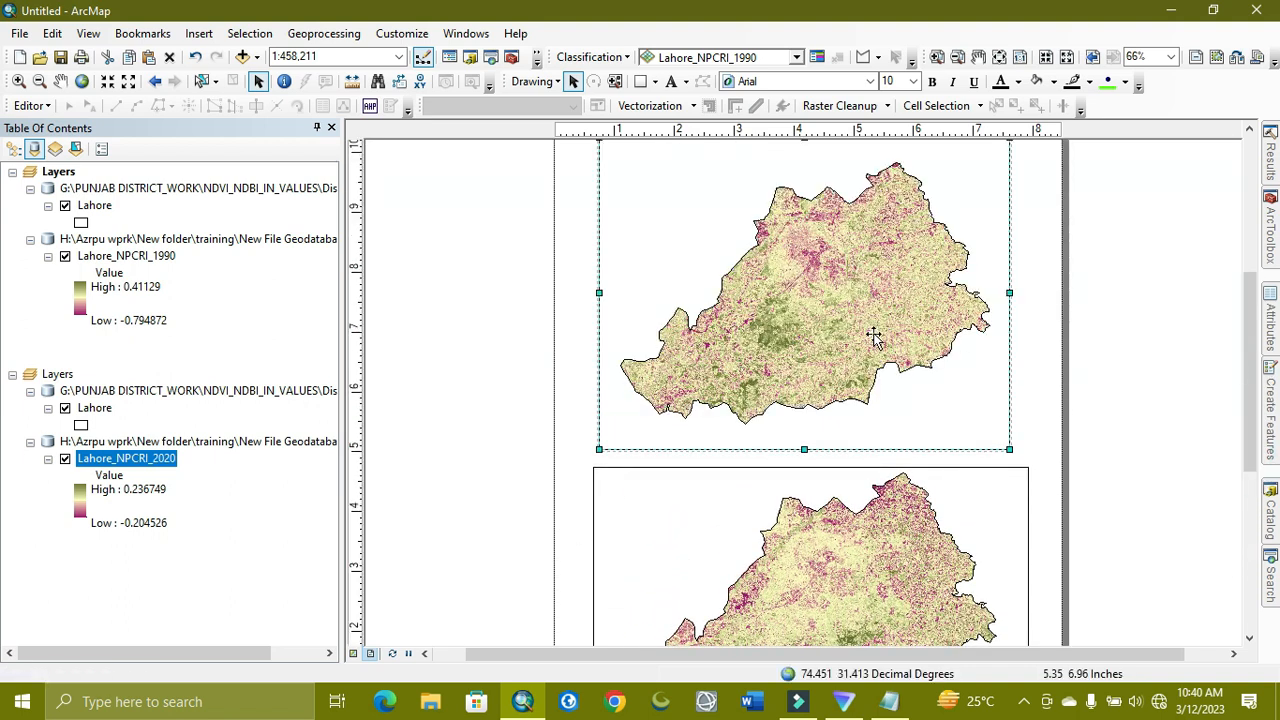
scroll(1117, 422, "down", 2)
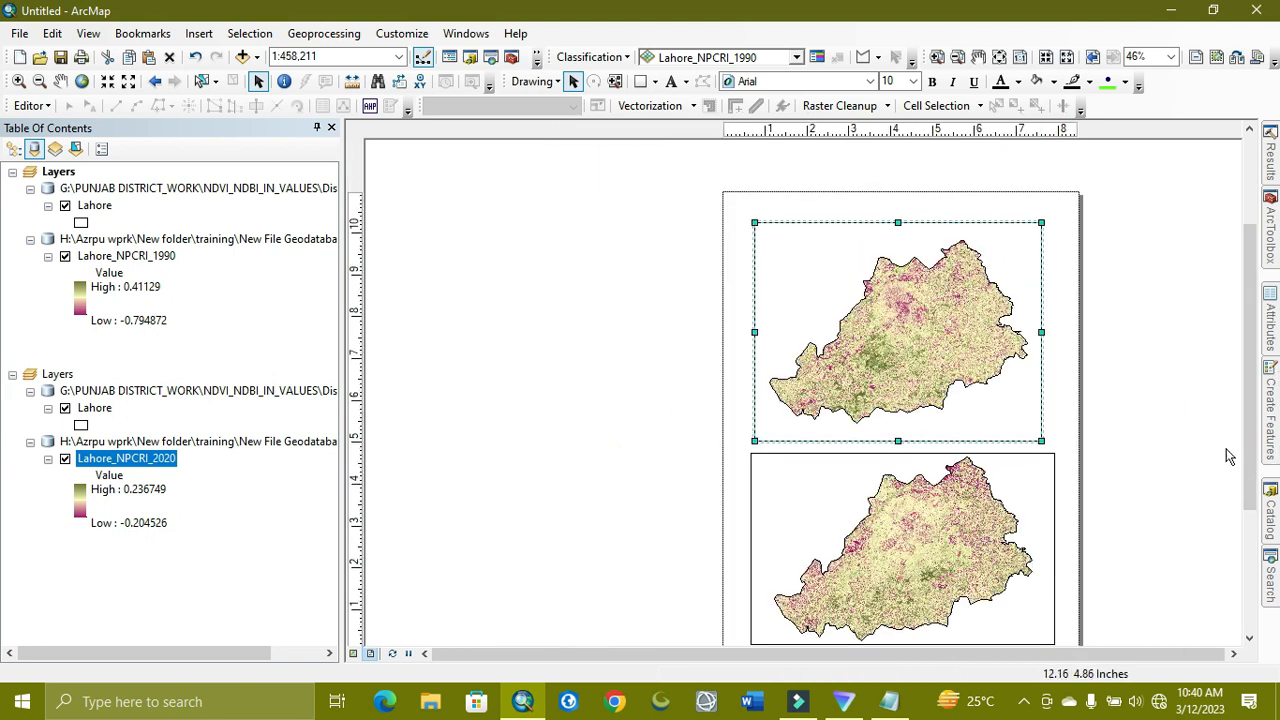
left_click_drag(1248, 463, 1248, 487)
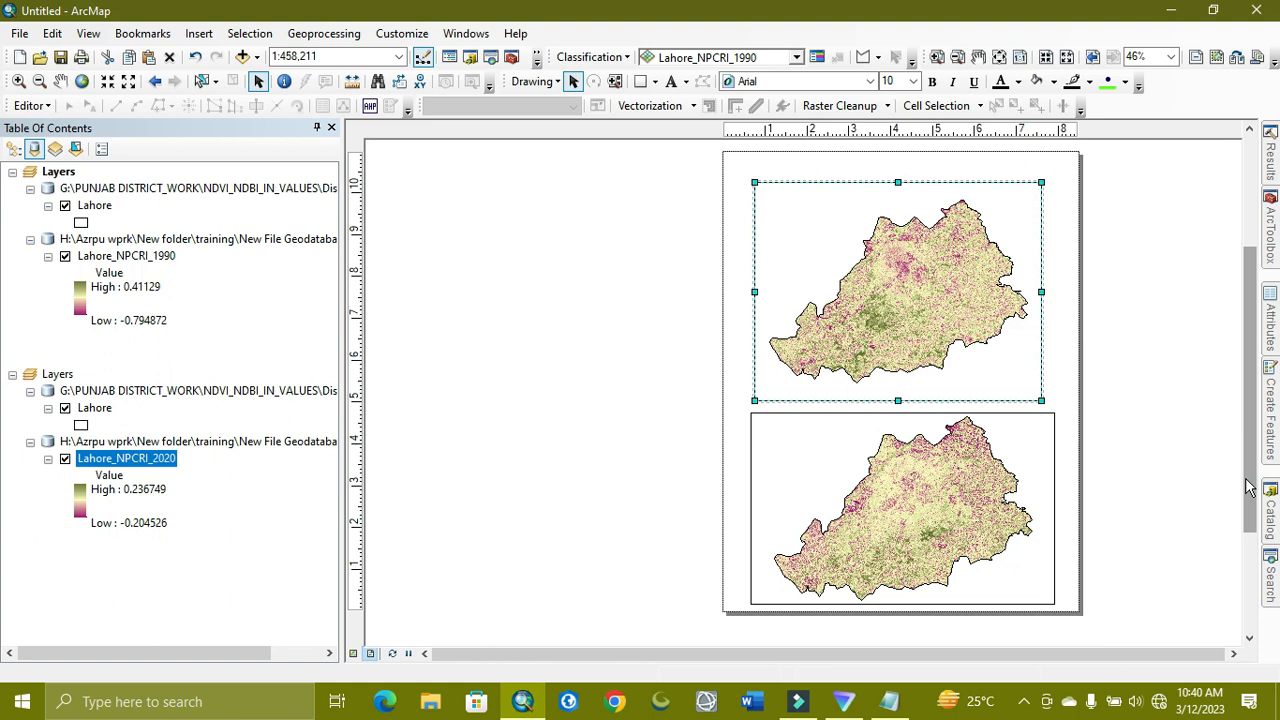